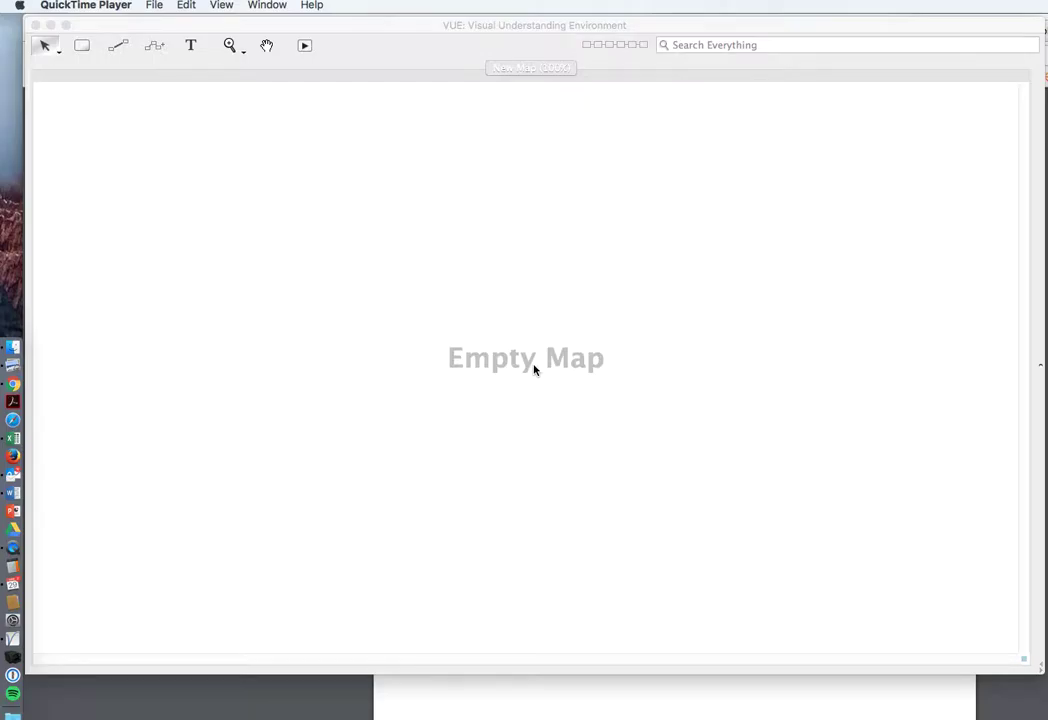
Switch to VUE and add a node labelled "Waste Control Specialists" near the centre of the empty map
click(12, 640)
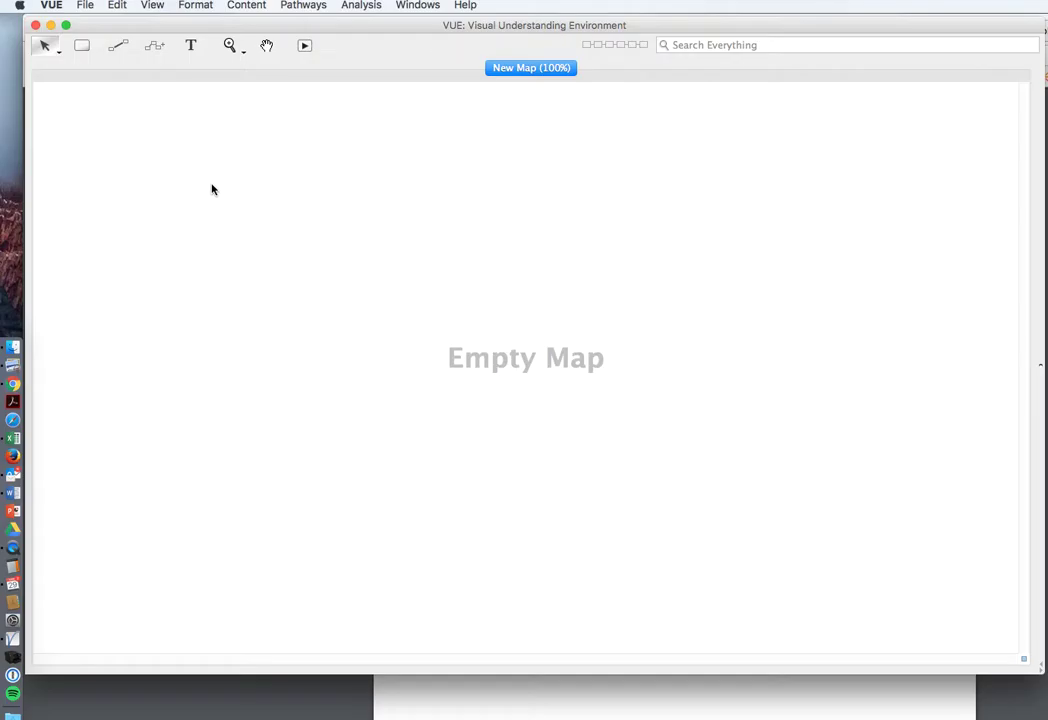
click(82, 46)
drag(482, 346, 530, 363)
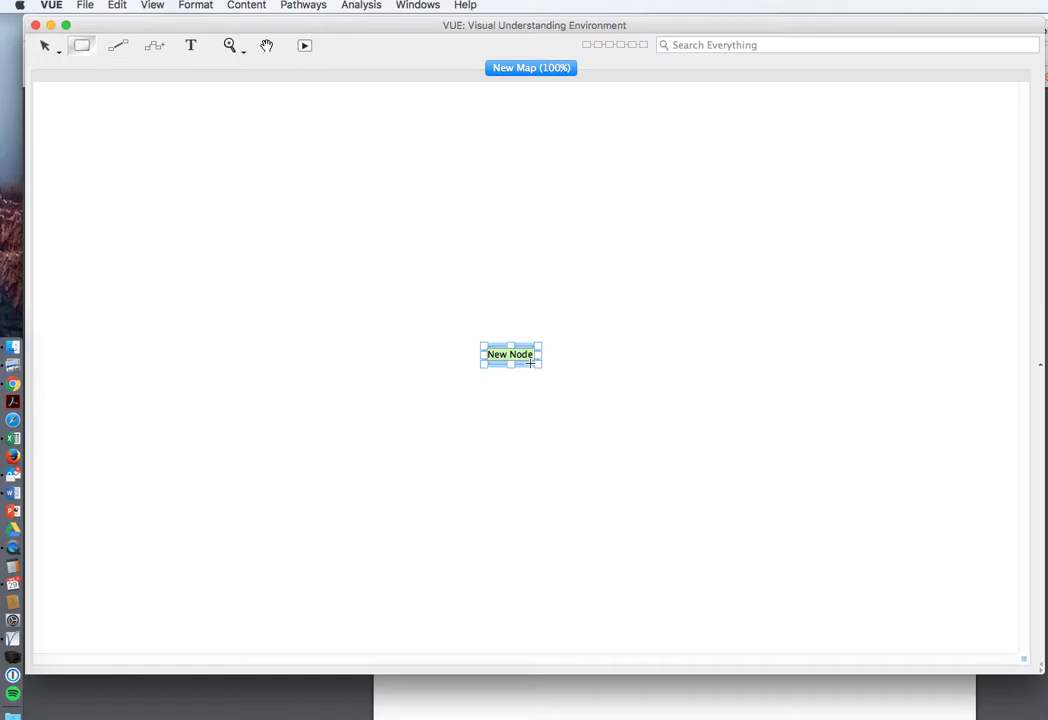
text(Wat)
key(BackSpace)
text(ste Control Specialists)
key(Return)
key(BackSpace)
click(534, 392)
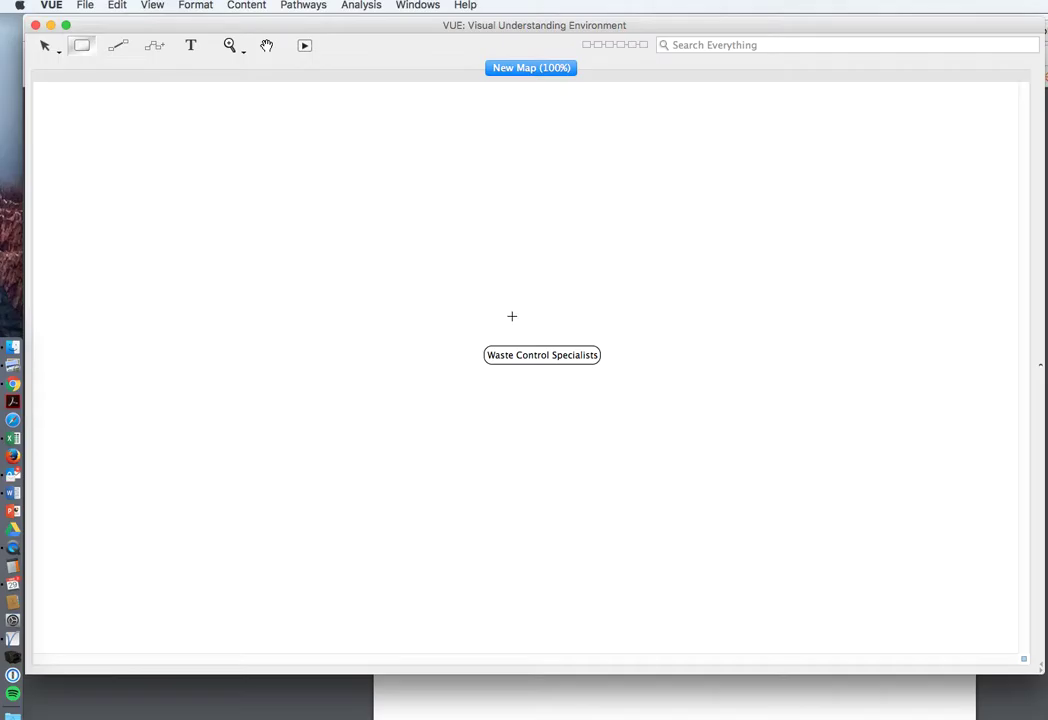
Reposition the Waste Control Specialists node slightly so that it sits centred on the map
drag(523, 347, 481, 358)
click(367, 242)
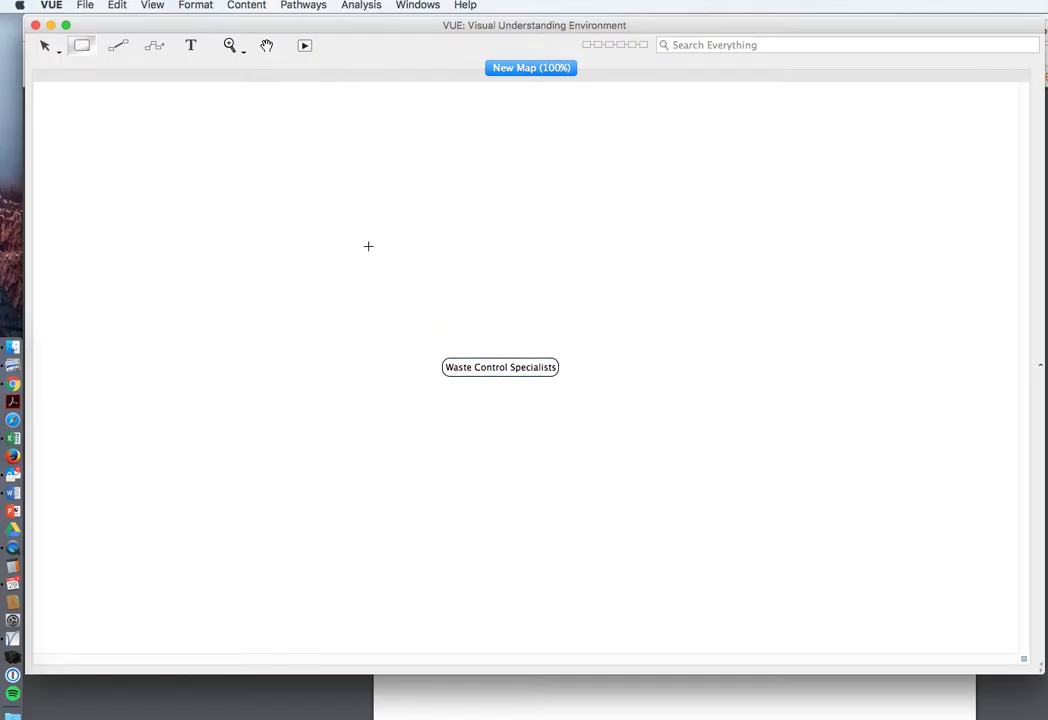
drag(46, 46, 40, 70)
mouse_move(549, 367)
mouse_down()
mouse_move(648, 327)
mouse_move(557, 360)
mouse_up()
click(553, 408)
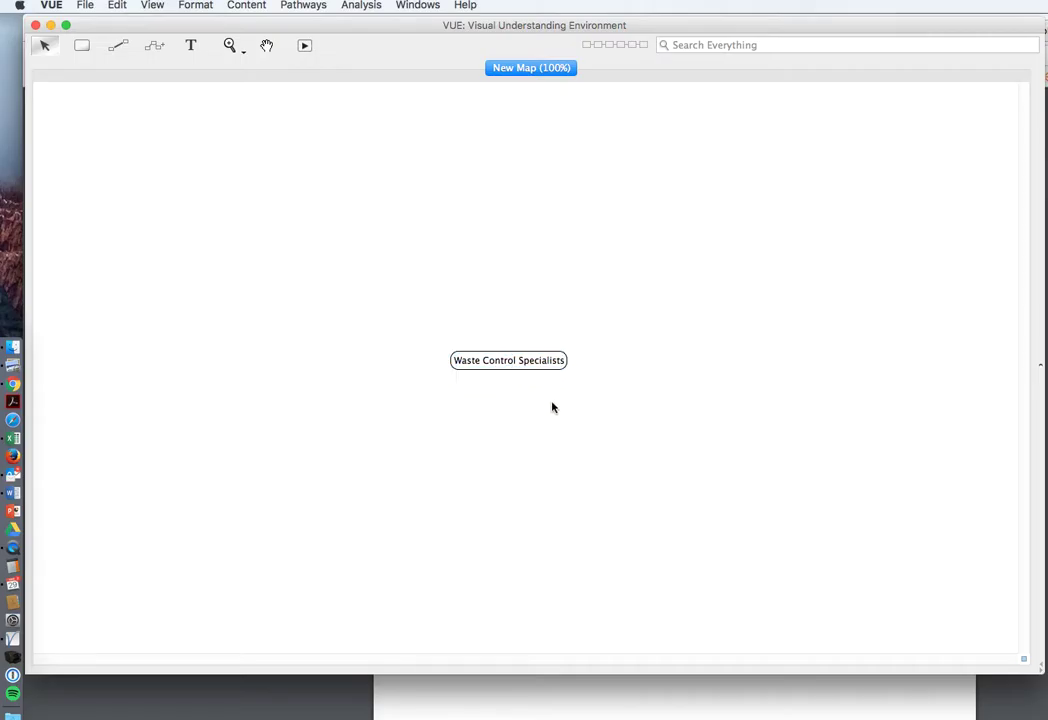
Add a node labelled "Improve national security" above the Waste Control Specialists node
click(81, 47)
drag(471, 210, 526, 233)
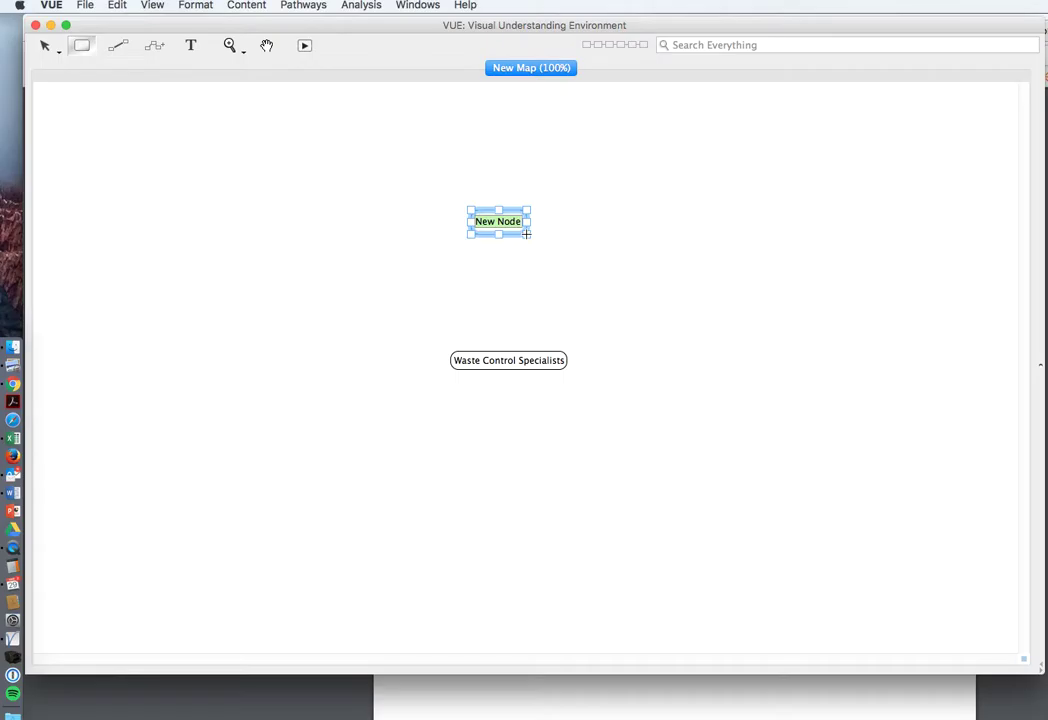
text(Improve natioan)
key(BackSpace)
key(BackSpace)
text(nal security)
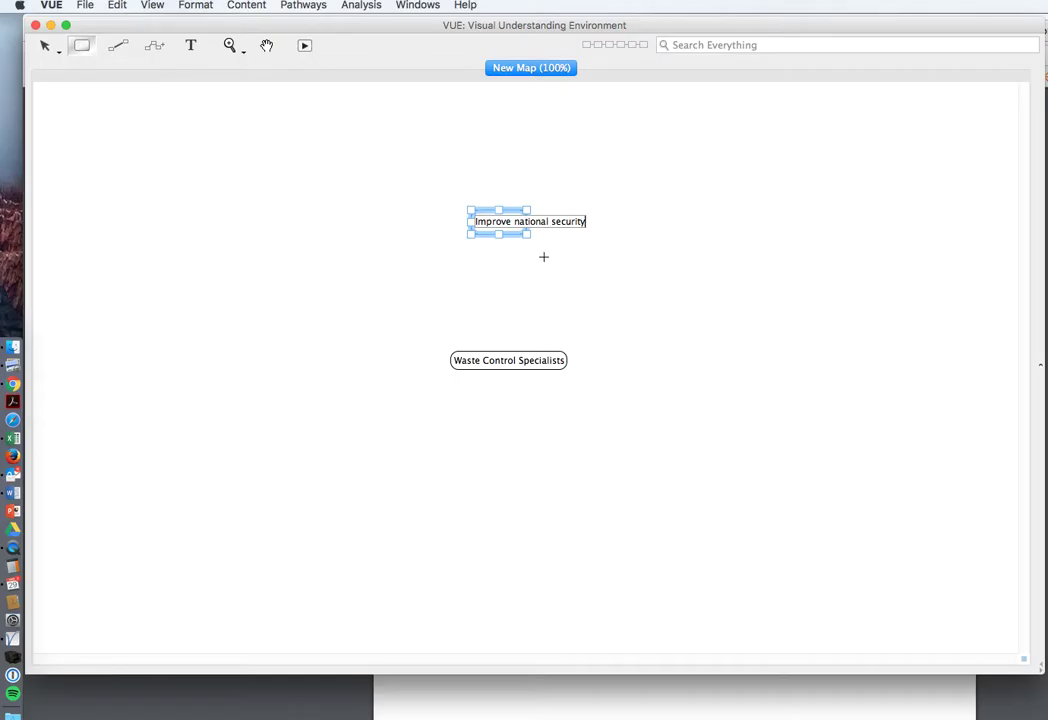
key(Return)
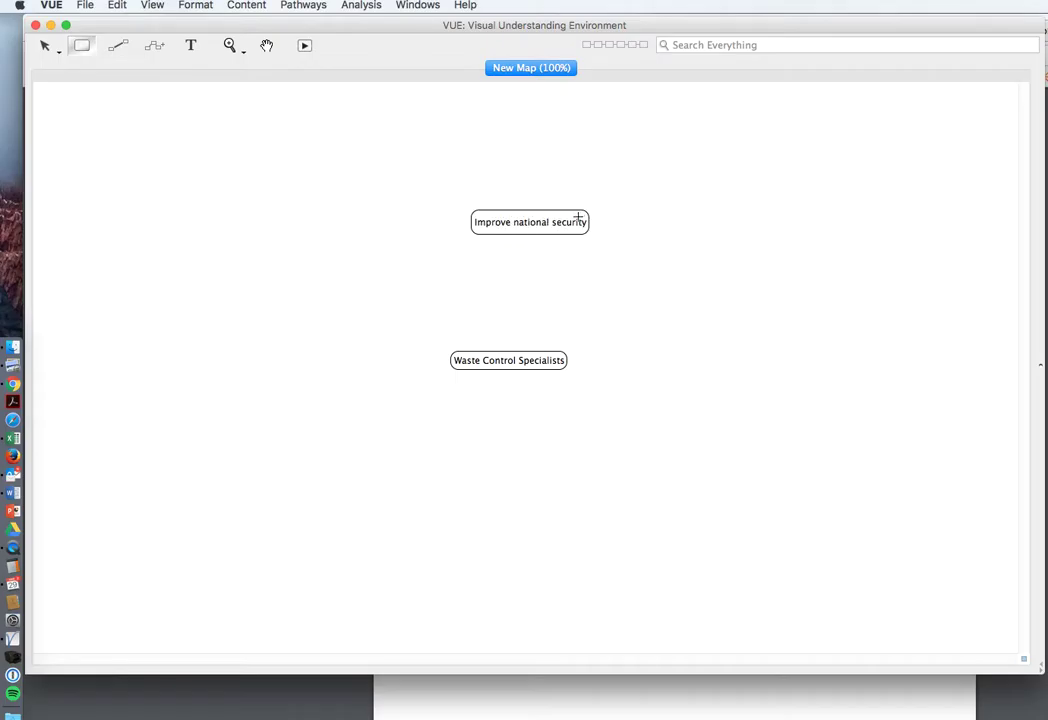
Narrow the Improve national security node so that its label wraps onto two lines
click(550, 222)
double_click(550, 222)
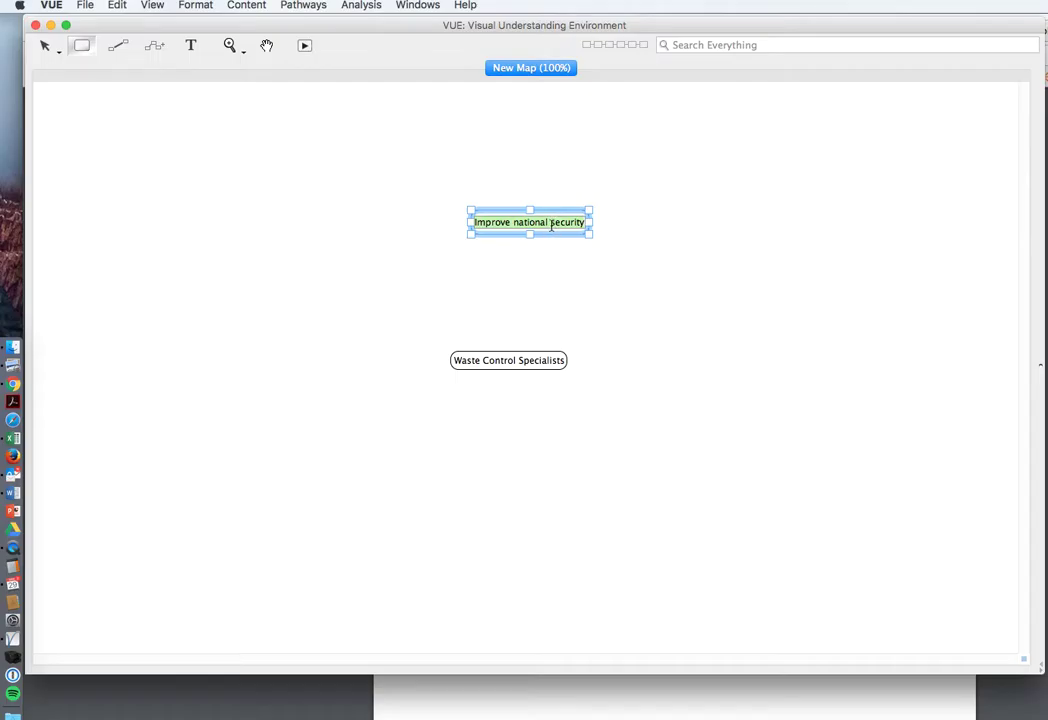
click(550, 250)
click(540, 224)
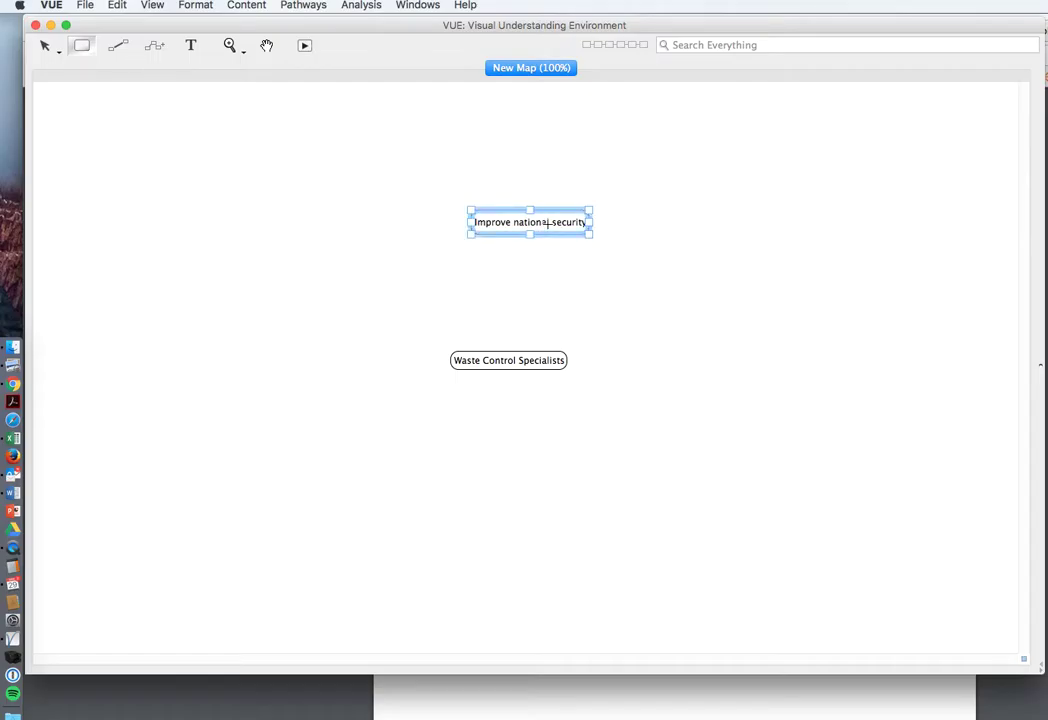
double_click(551, 223)
click(551, 223)
key(Return)
click(550, 269)
click(584, 233)
drag(589, 238, 551, 239)
click(550, 276)
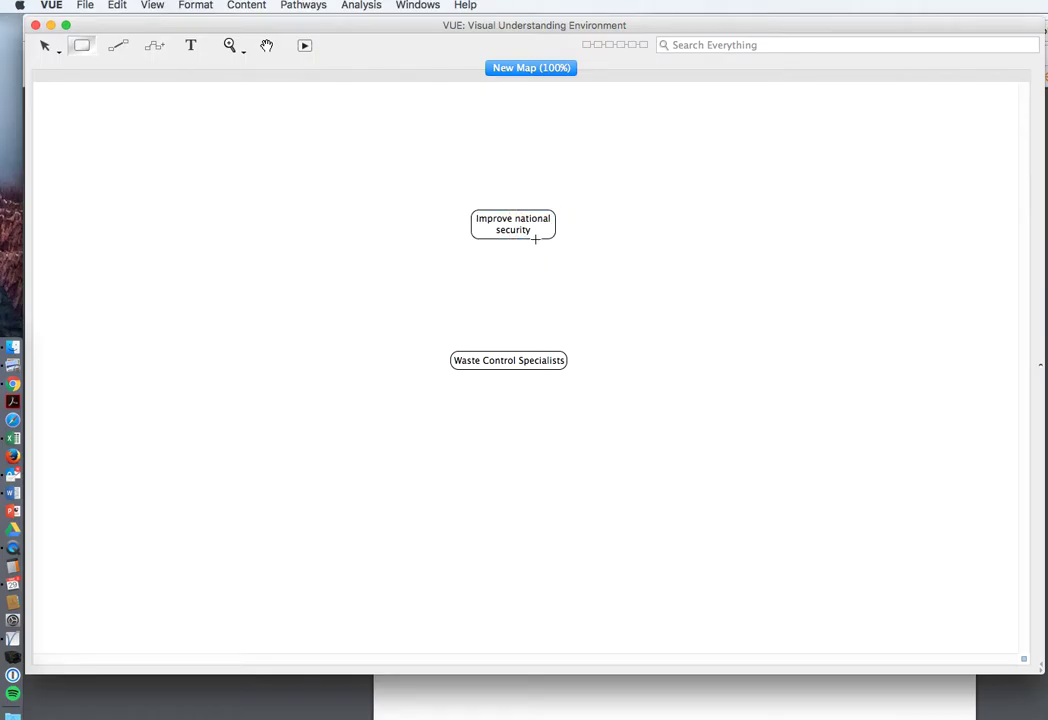
click(535, 239)
click(537, 260)
Add a node labelled "Promote nuclear power industry" to the upper left of the Waste Control Specialists node
drag(287, 280, 346, 292)
text(Pro)
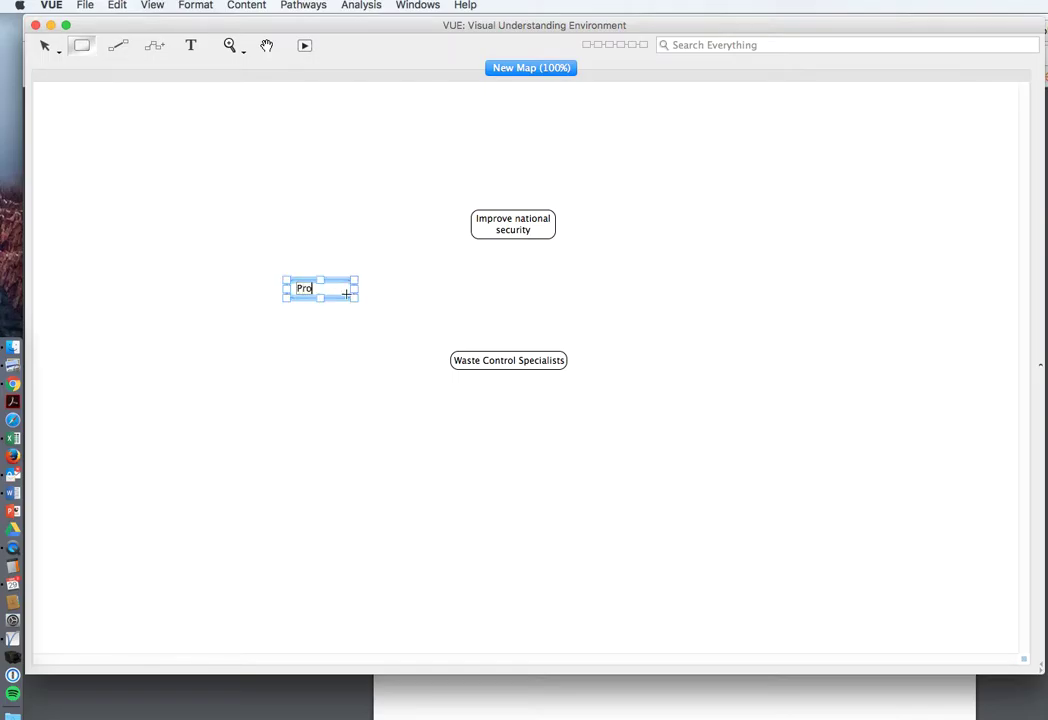
text(mote nuclear power industry)
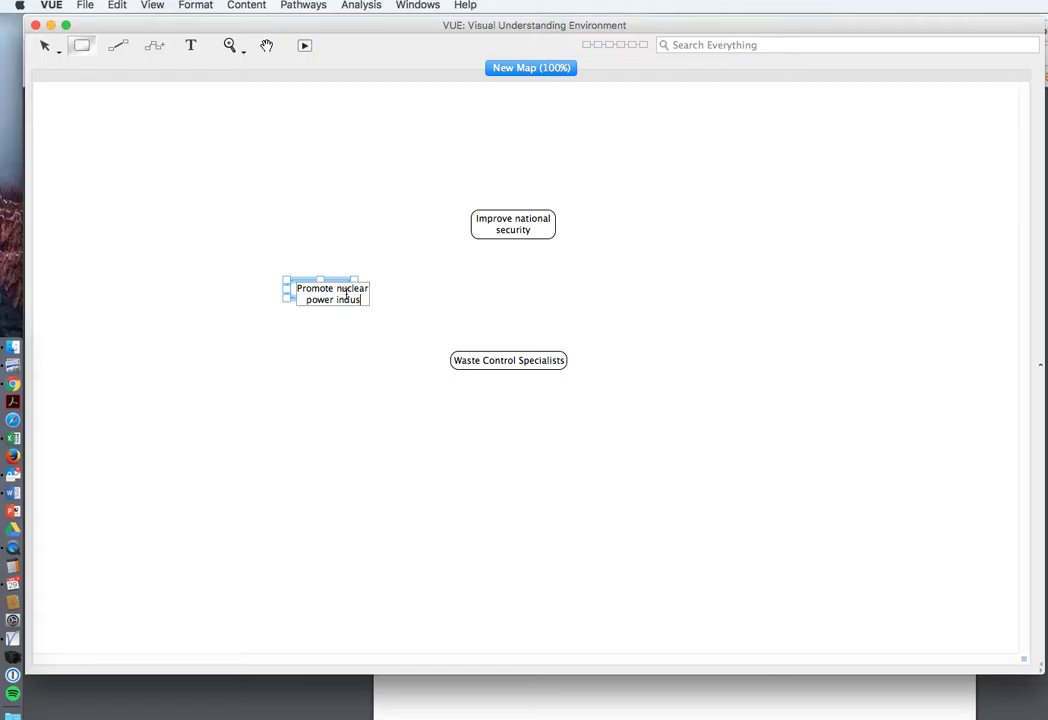
click(308, 316)
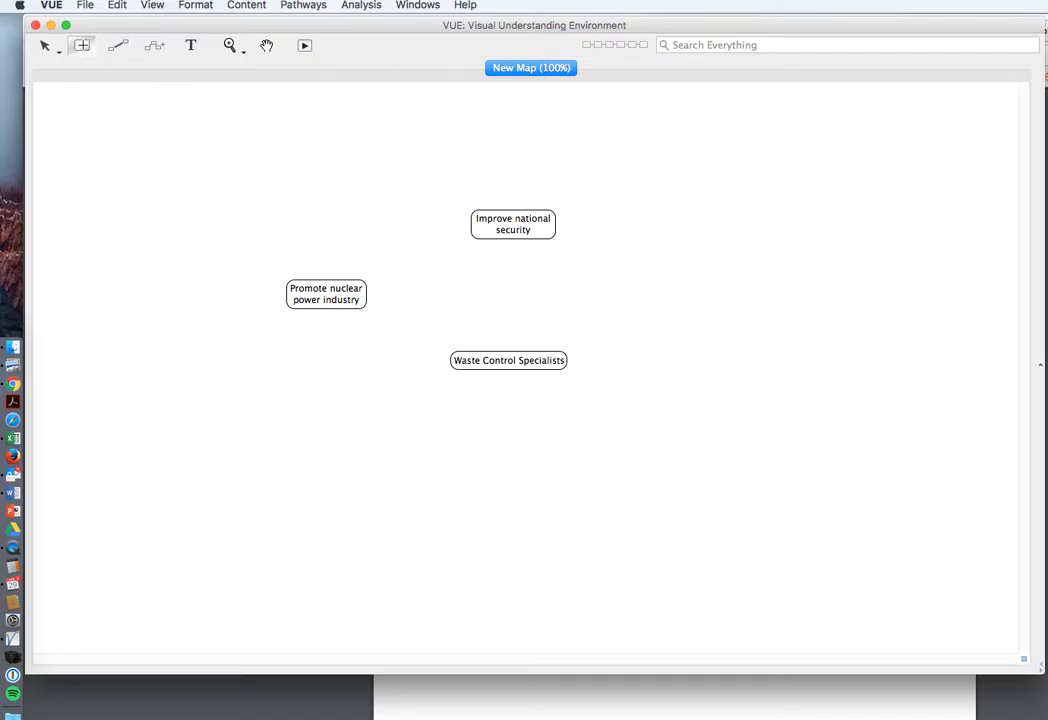
Add a node labelled "Generate local taxes" to the upper right of the Waste Control Specialists node
drag(660, 286, 731, 299)
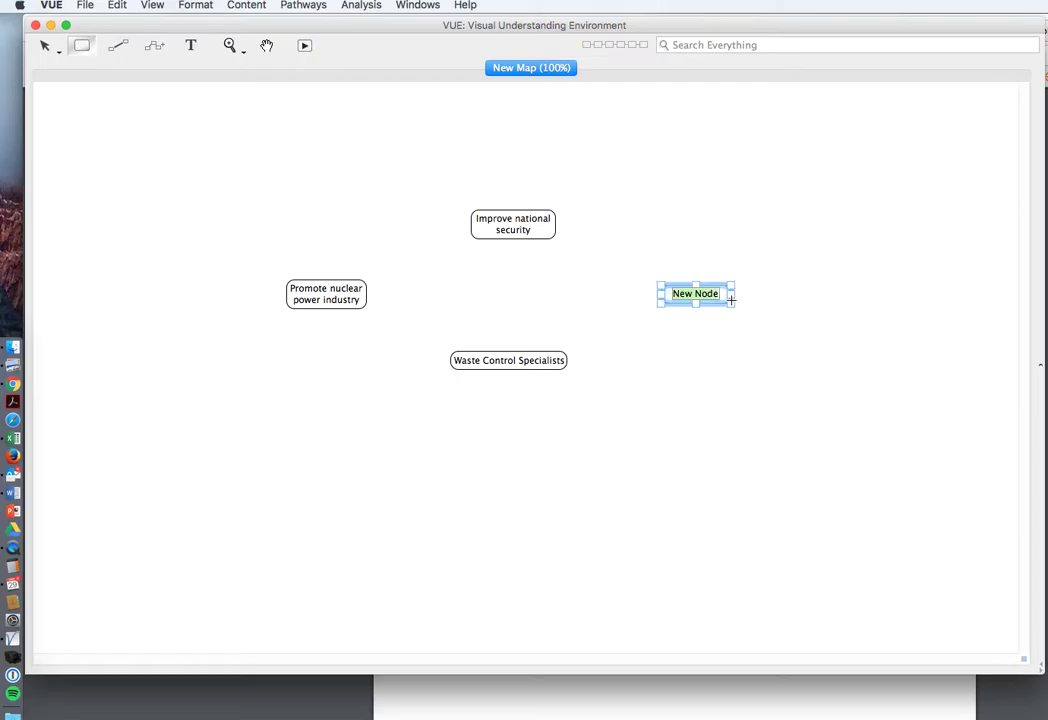
text(Generet)
key(BackSpace)
key(BackSpace)
text(ate)
text(local taxes)
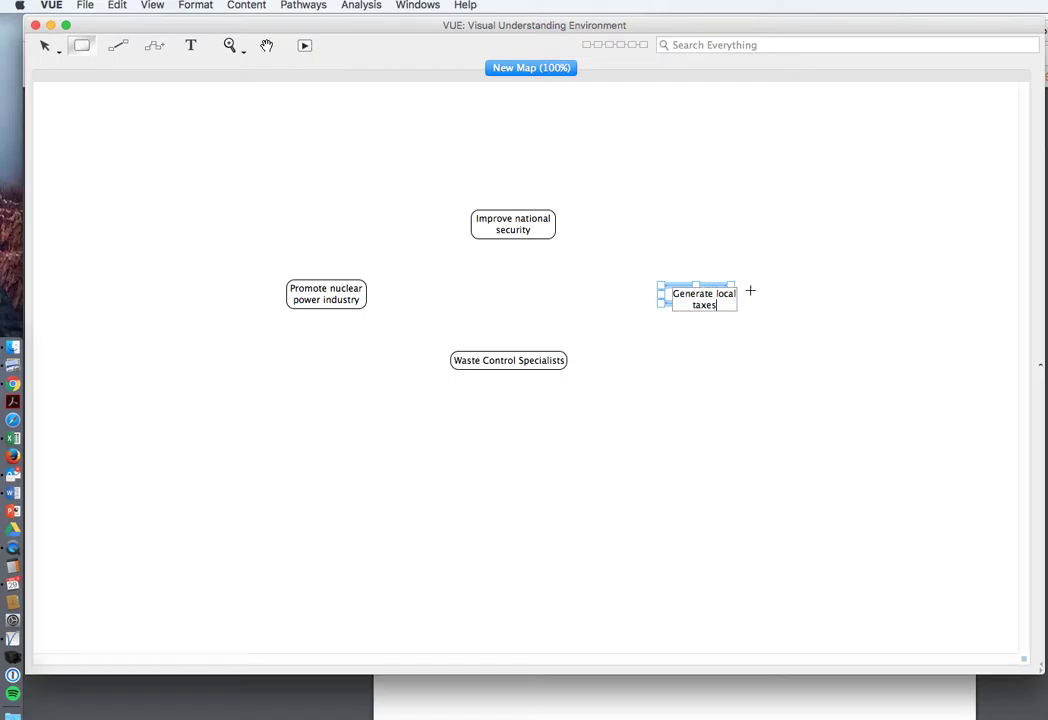
click(684, 370)
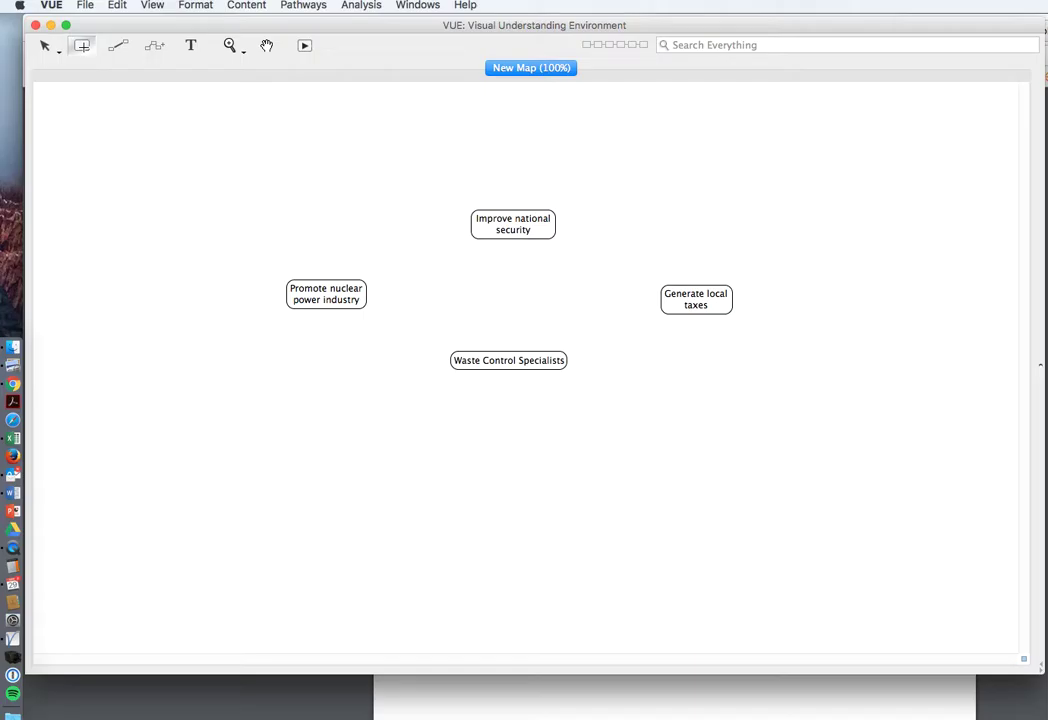
Add a node with the two-line label "Profitiable revenue stream" to the lower left of the Waste Control Specialists node
drag(334, 433, 398, 451)
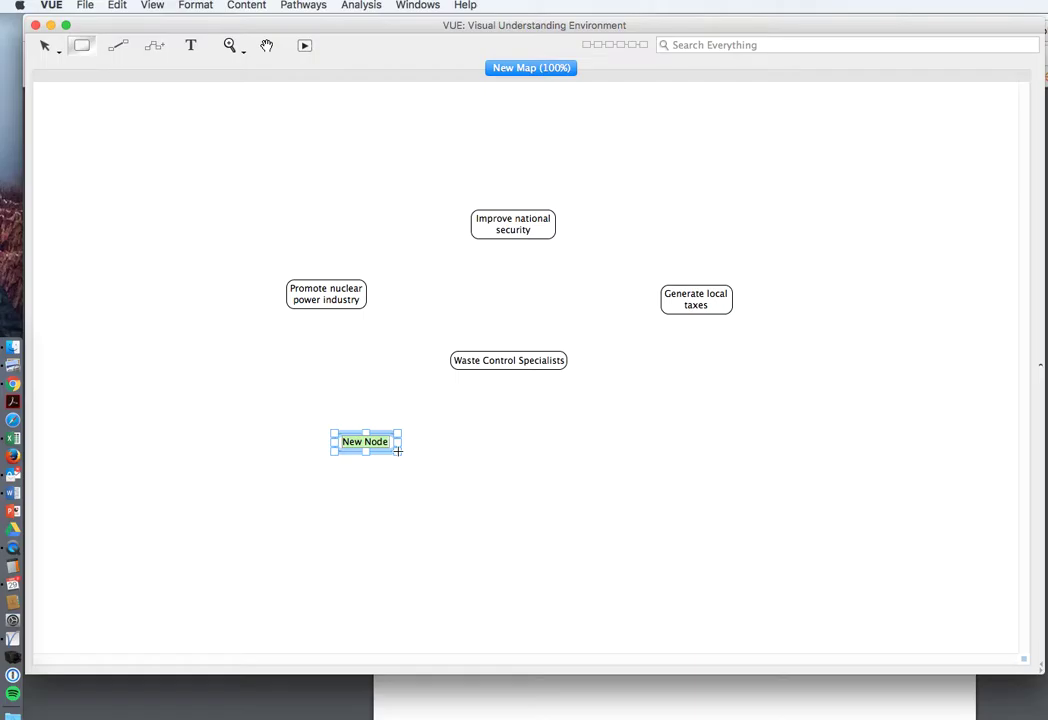
text(Profit)
text(iable)
key(Return)
text(revenue stream)
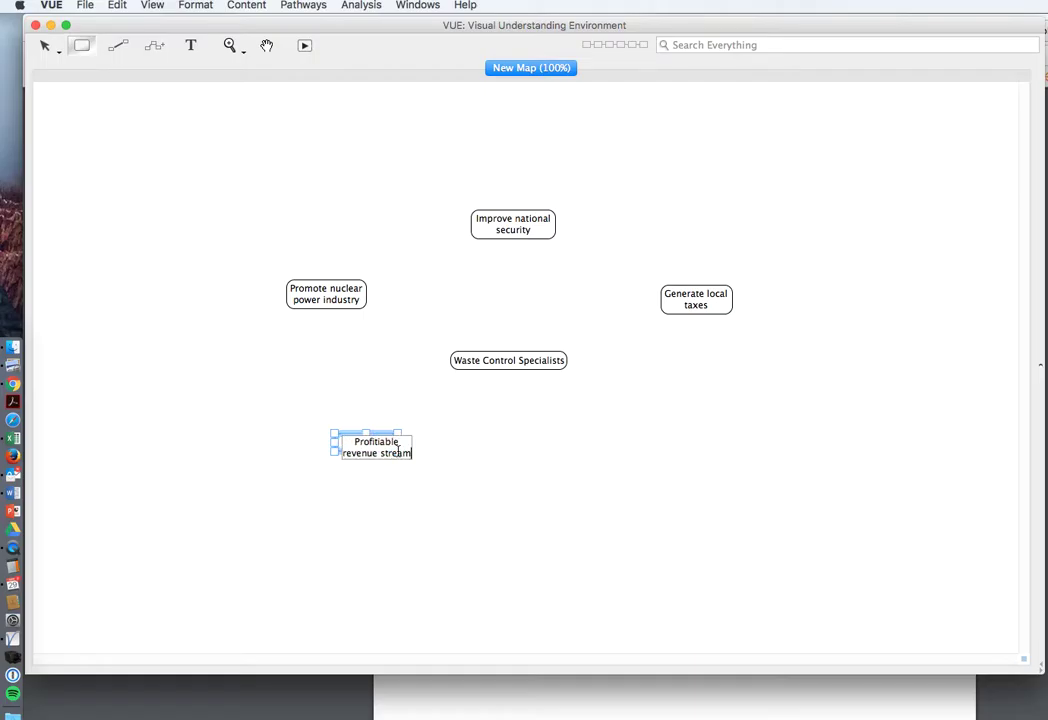
click(420, 485)
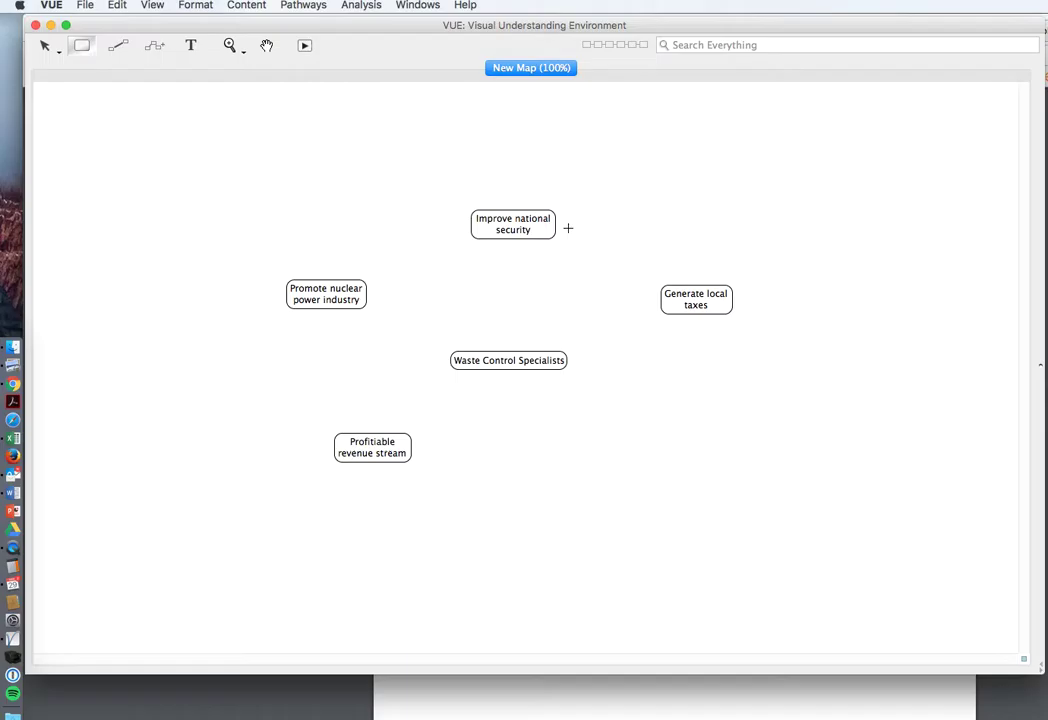
Draw unlabelled links from Waste Control Specialists to the Improve national security and Generate local taxes nodes
click(118, 46)
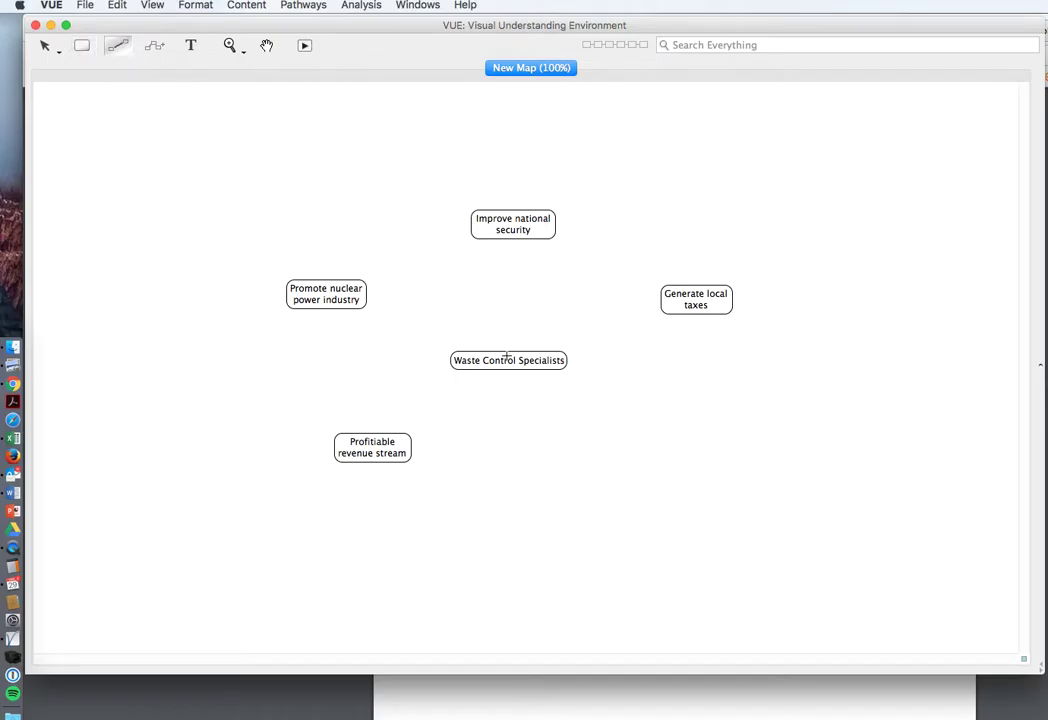
drag(507, 357, 510, 231)
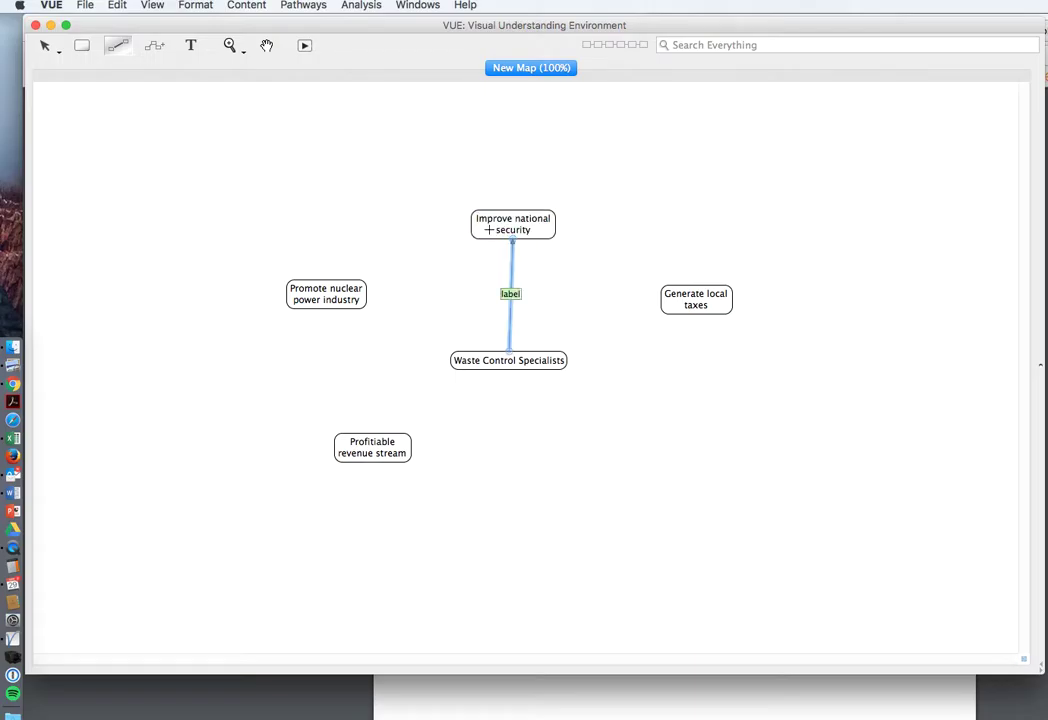
click(403, 227)
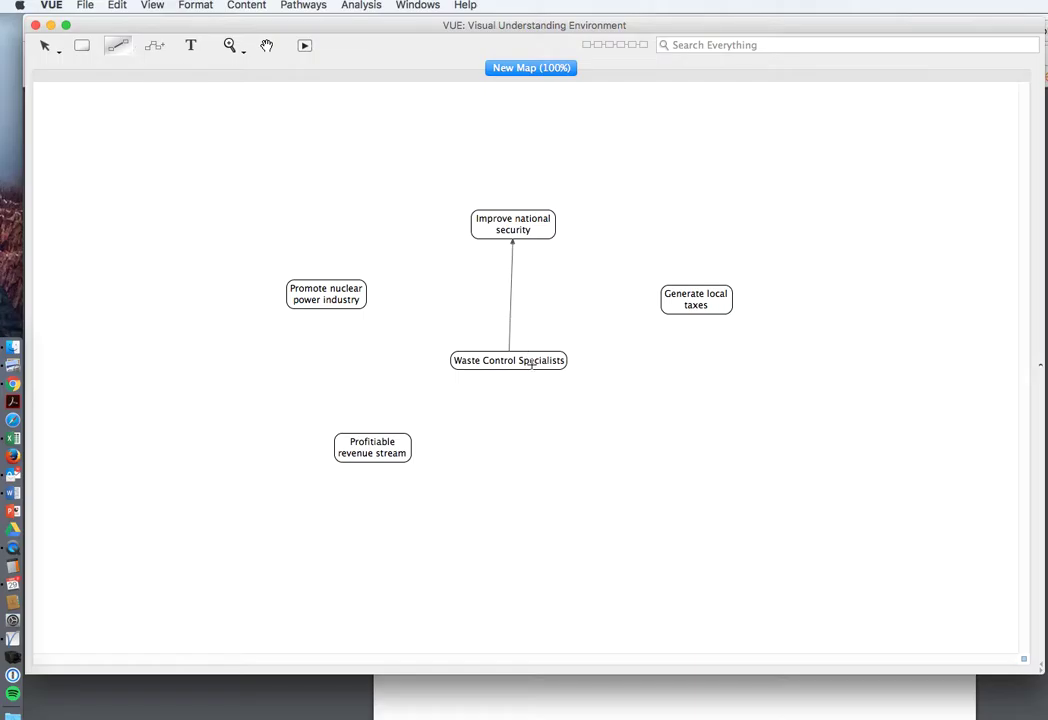
drag(535, 364, 687, 304)
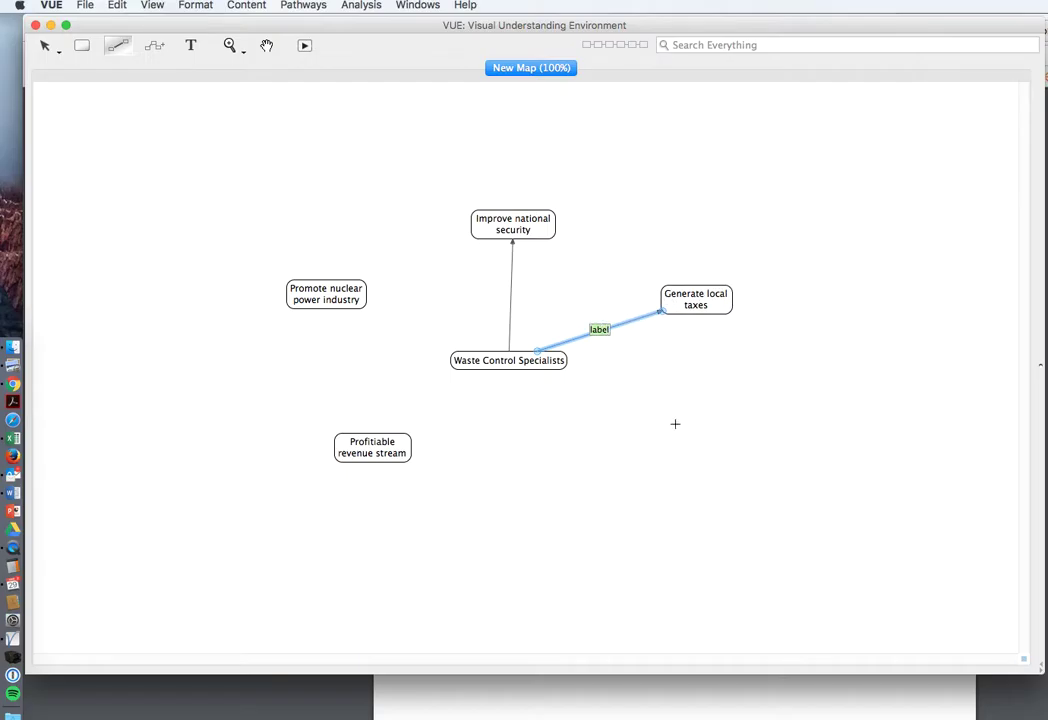
click(640, 387)
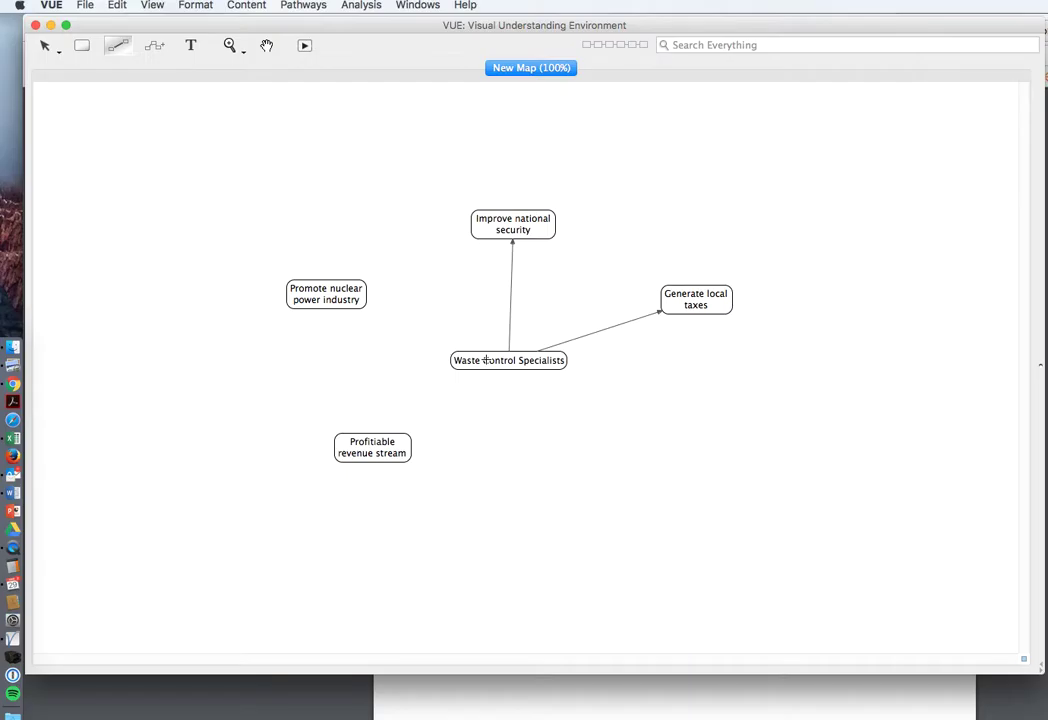
Draw unlabelled links from Waste Control Specialists to the Profitiable revenue stream and Promote nuclear power industry nodes
drag(485, 360, 377, 447)
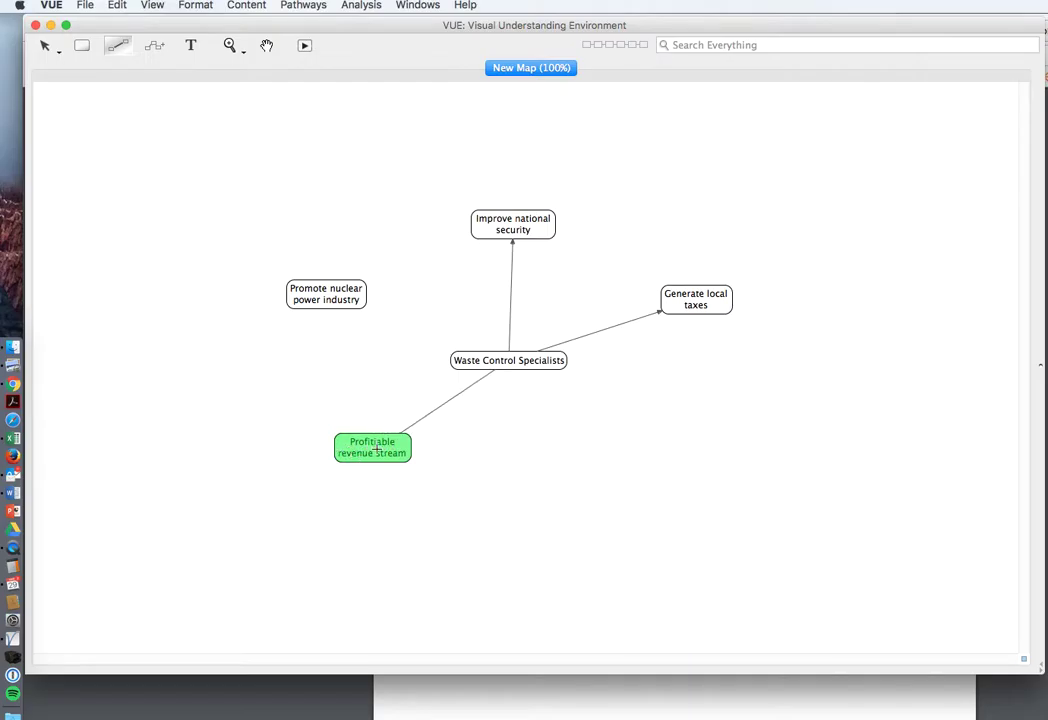
drag(377, 449, 377, 449)
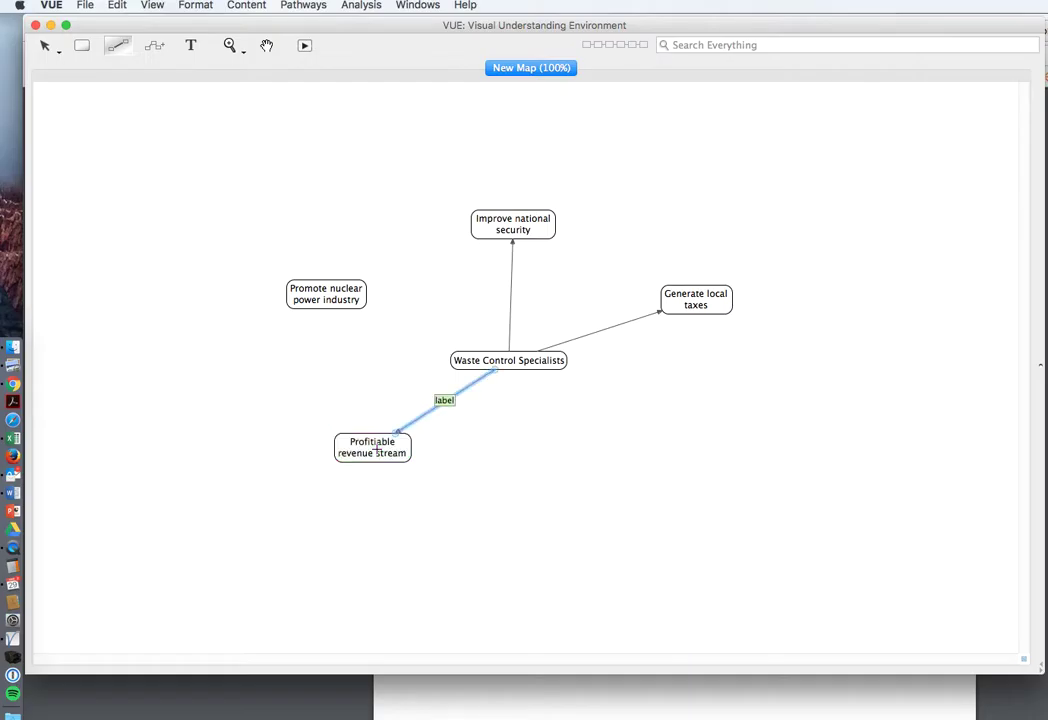
click(351, 393)
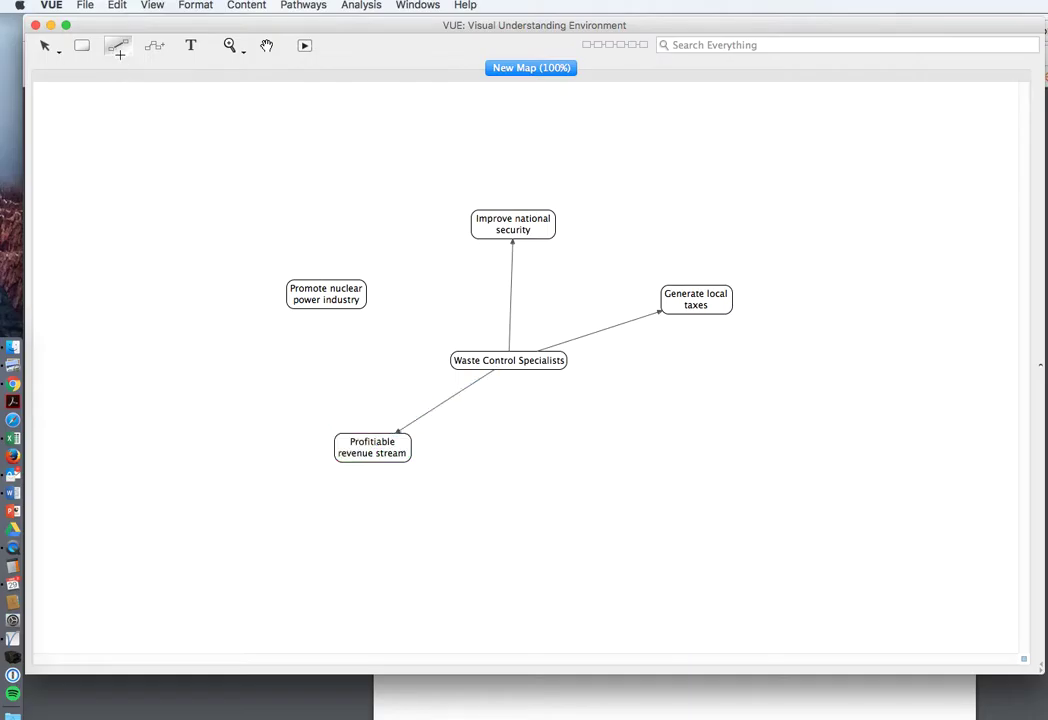
drag(482, 357, 342, 290)
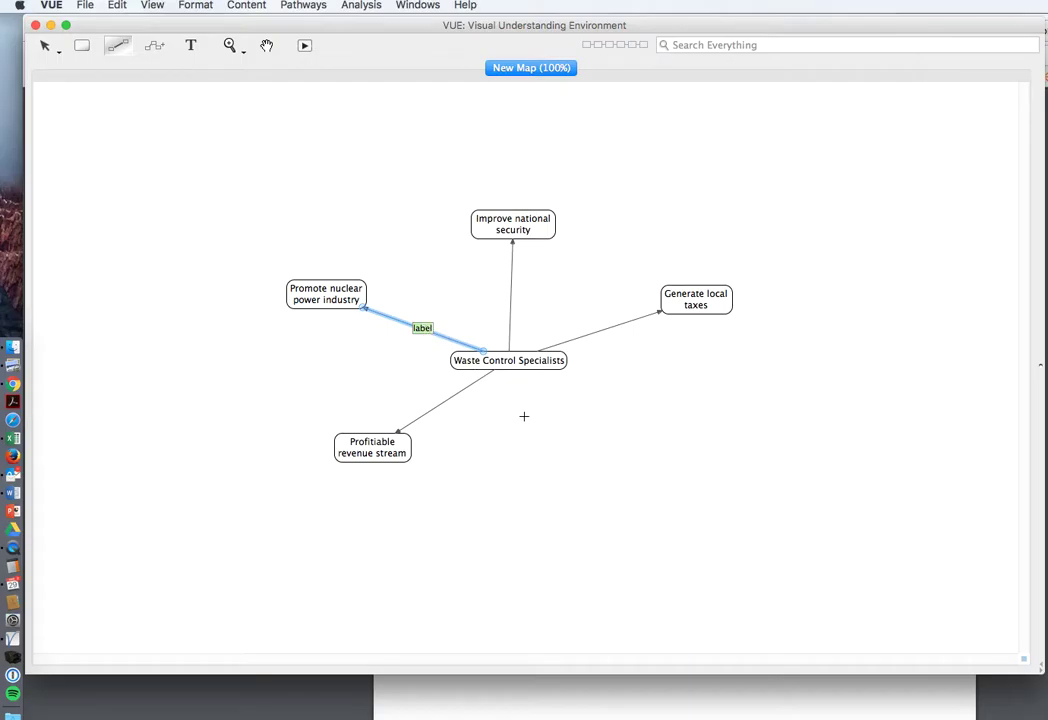
click(524, 416)
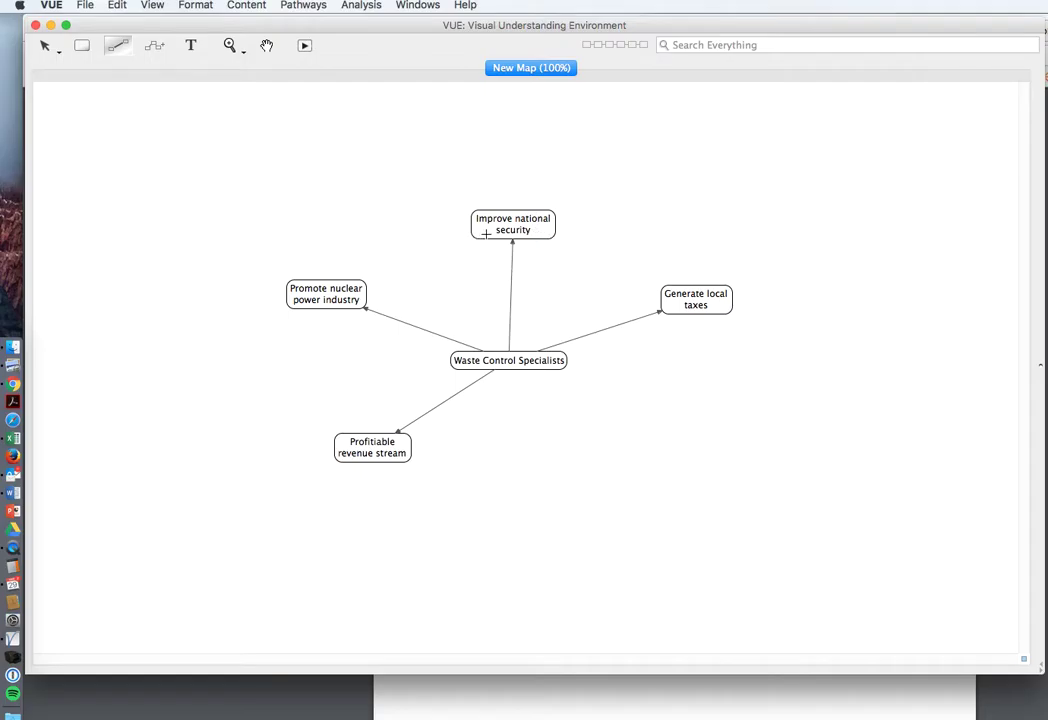
drag(489, 230, 455, 252)
click(46, 46)
click(41, 70)
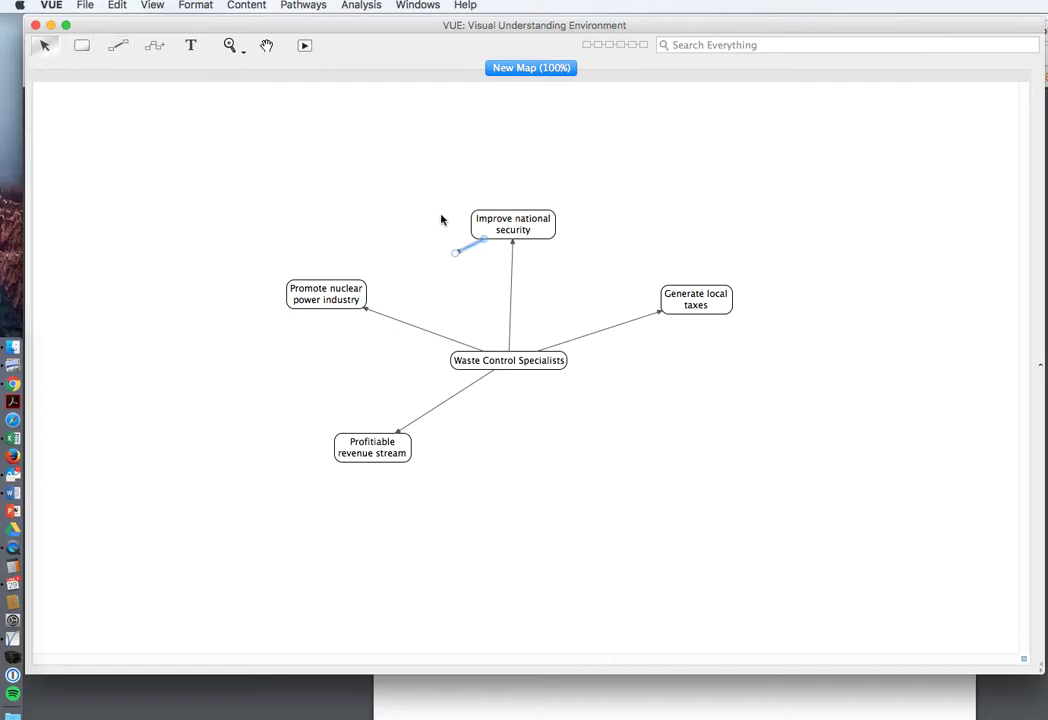
double_click(476, 246)
key(super+z)
Move the four outer nodes around Waste Control Specialists: nuclear power industry left, revenue stream below, local taxes right, national security closer above
click(40, 52)
drag(311, 290, 322, 344)
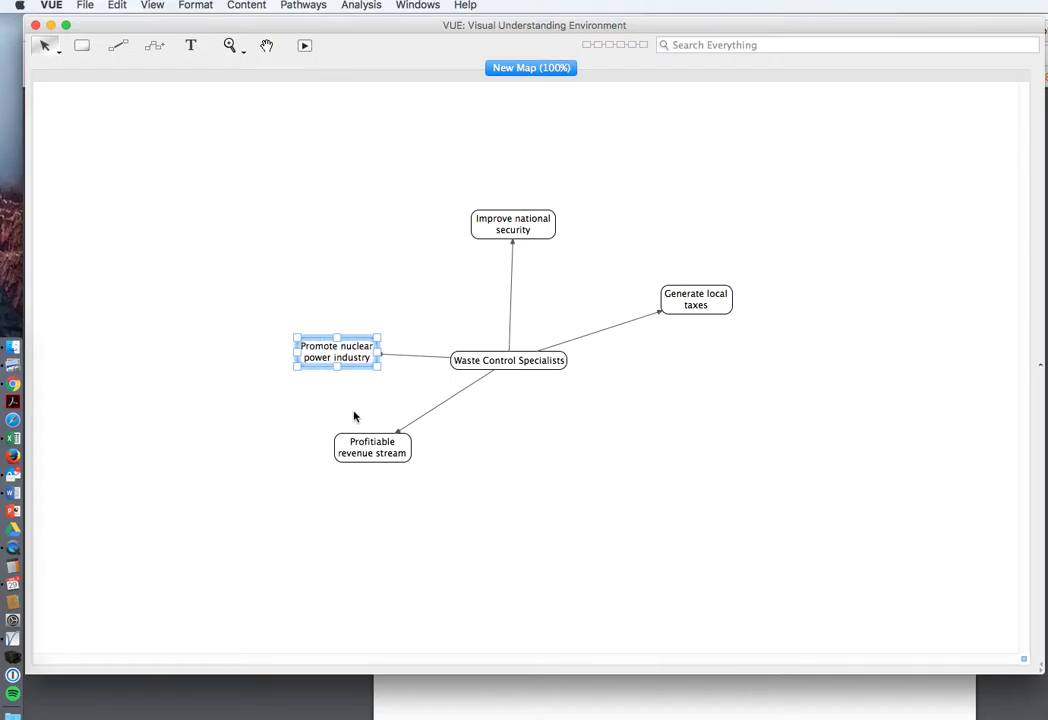
drag(365, 449, 495, 440)
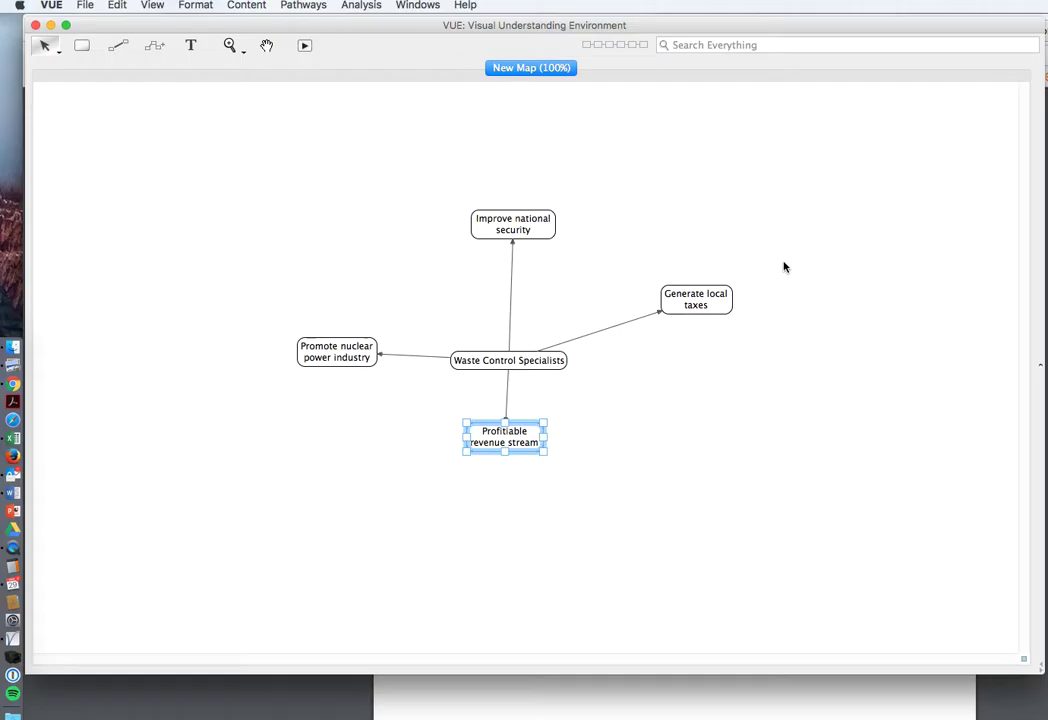
drag(725, 299, 695, 366)
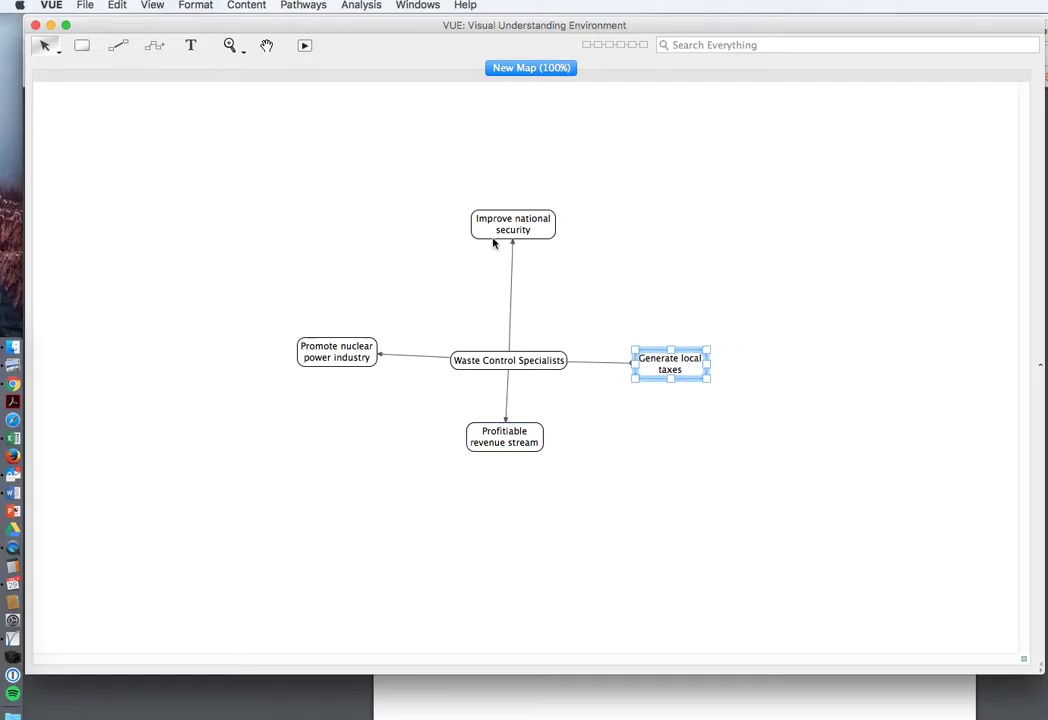
drag(511, 231, 510, 266)
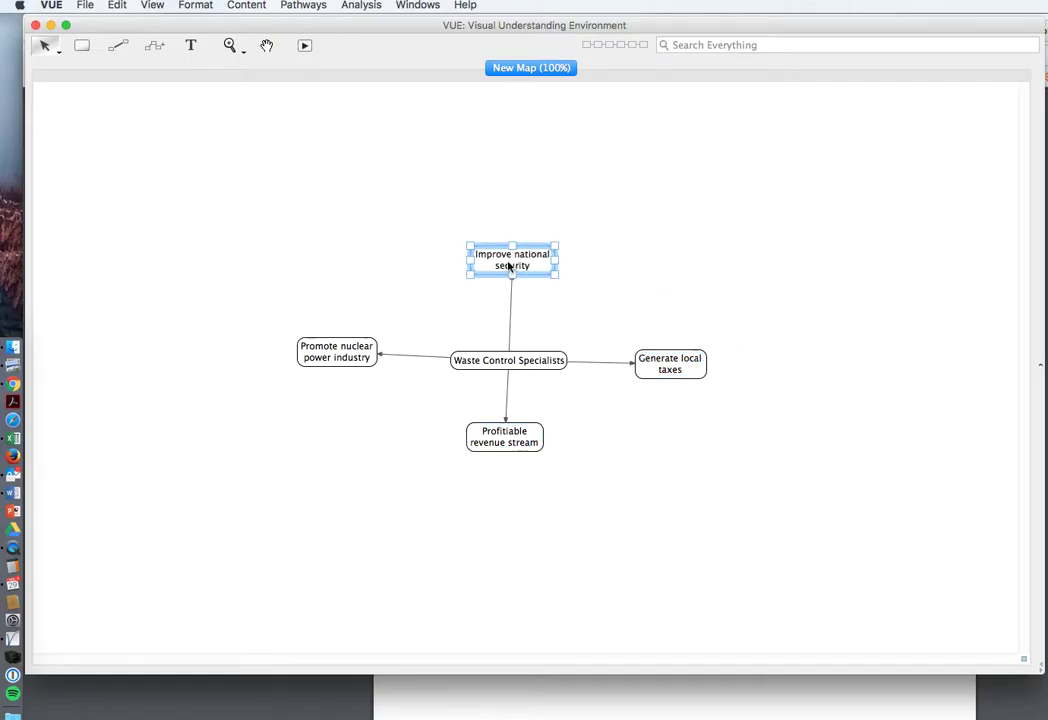
Nudge the four outer nodes into line with Waste Control Specialists so that their links run nearly straight horizontally and vertically
drag(518, 441, 520, 447)
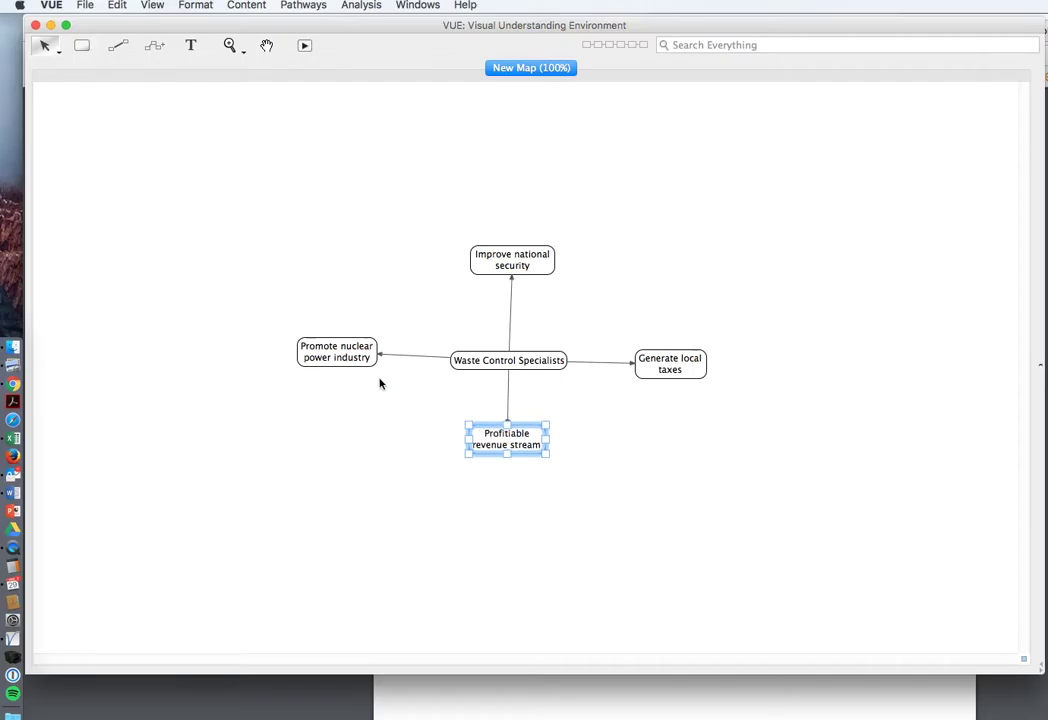
drag(346, 358, 343, 364)
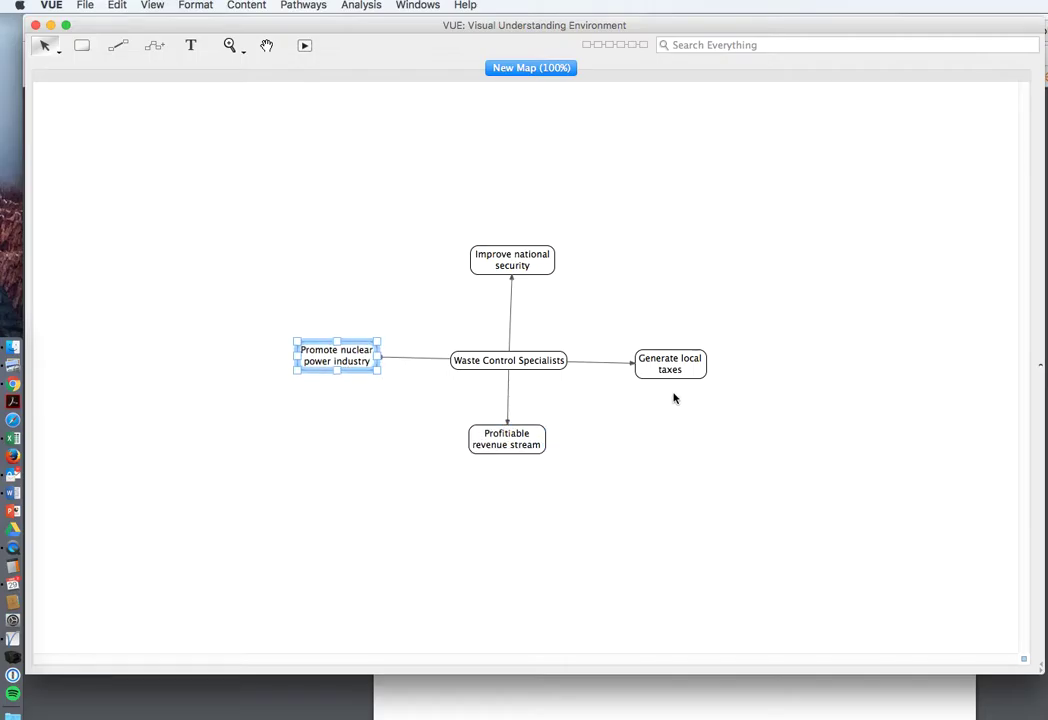
drag(663, 375, 670, 371)
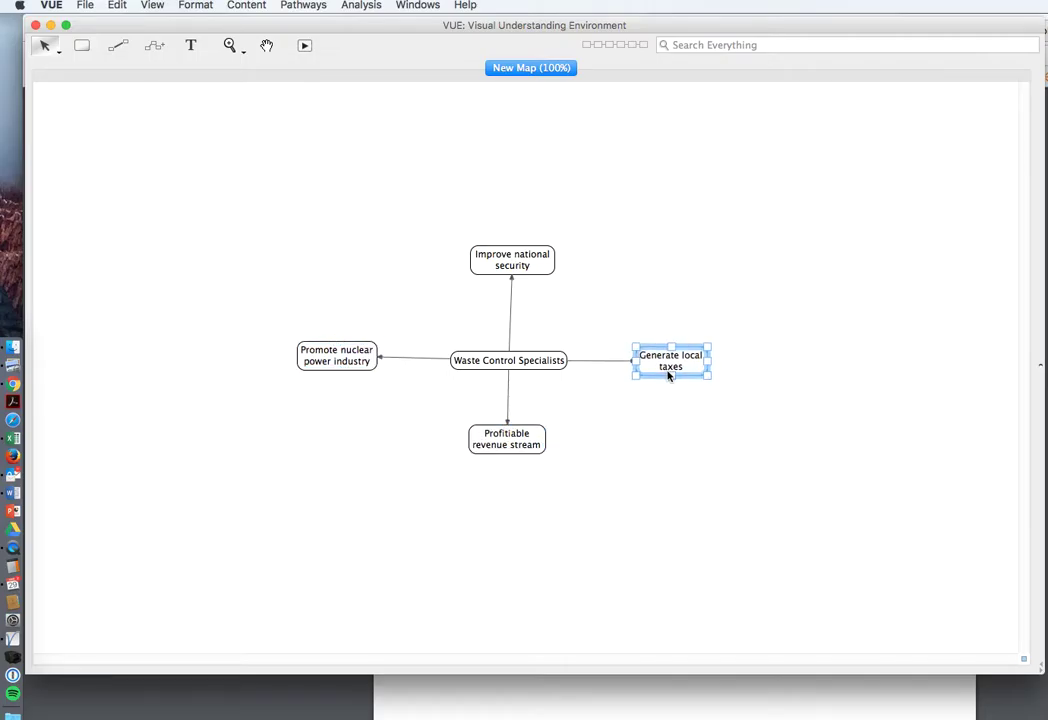
click(349, 363)
drag(349, 363, 352, 366)
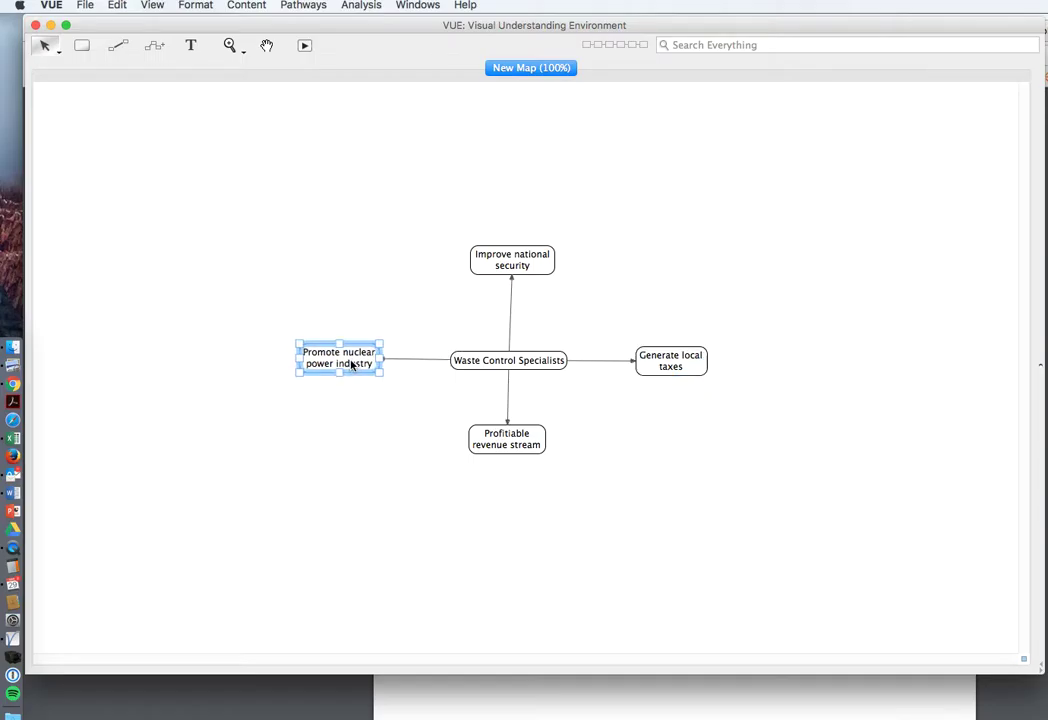
click(528, 270)
drag(528, 270, 524, 271)
click(567, 305)
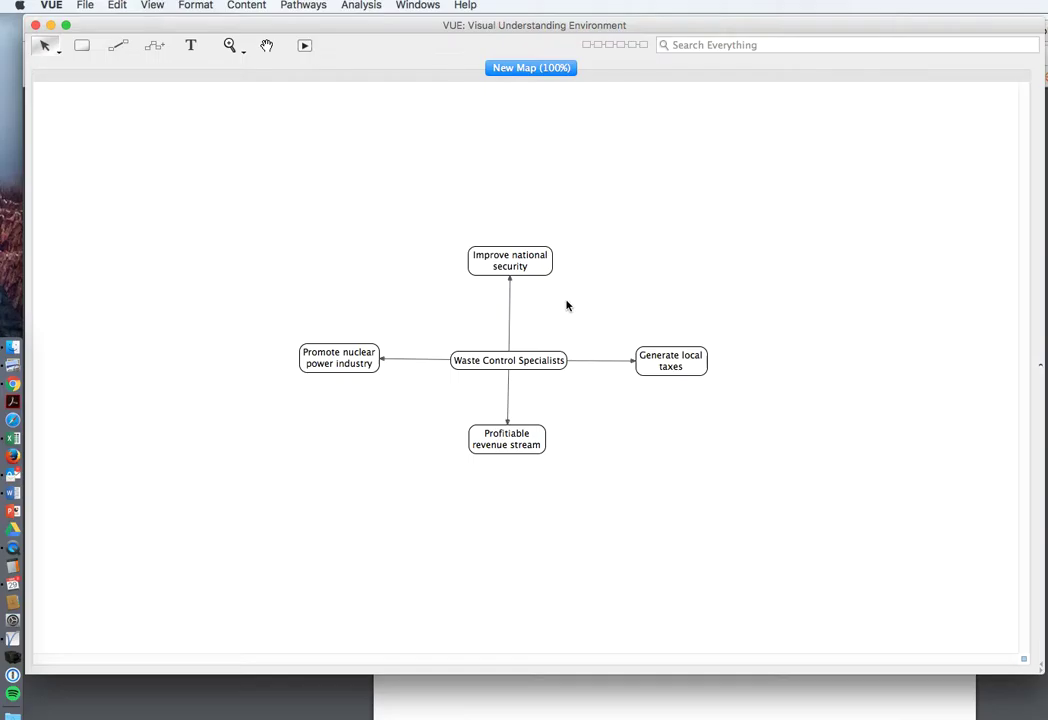
click(696, 362)
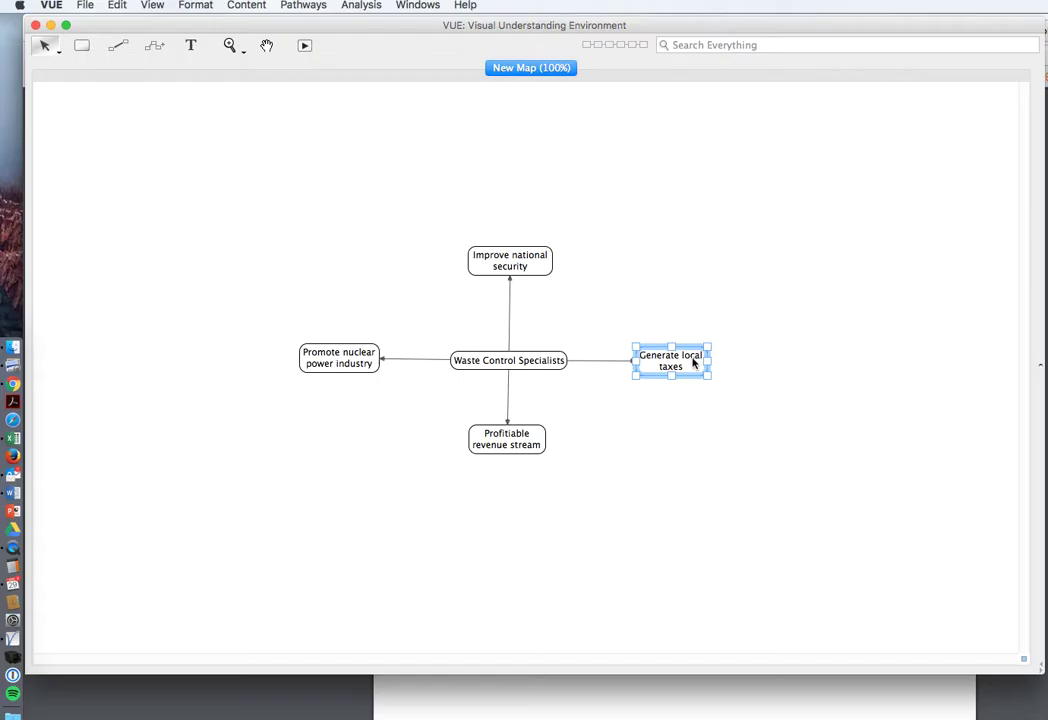
click(699, 325)
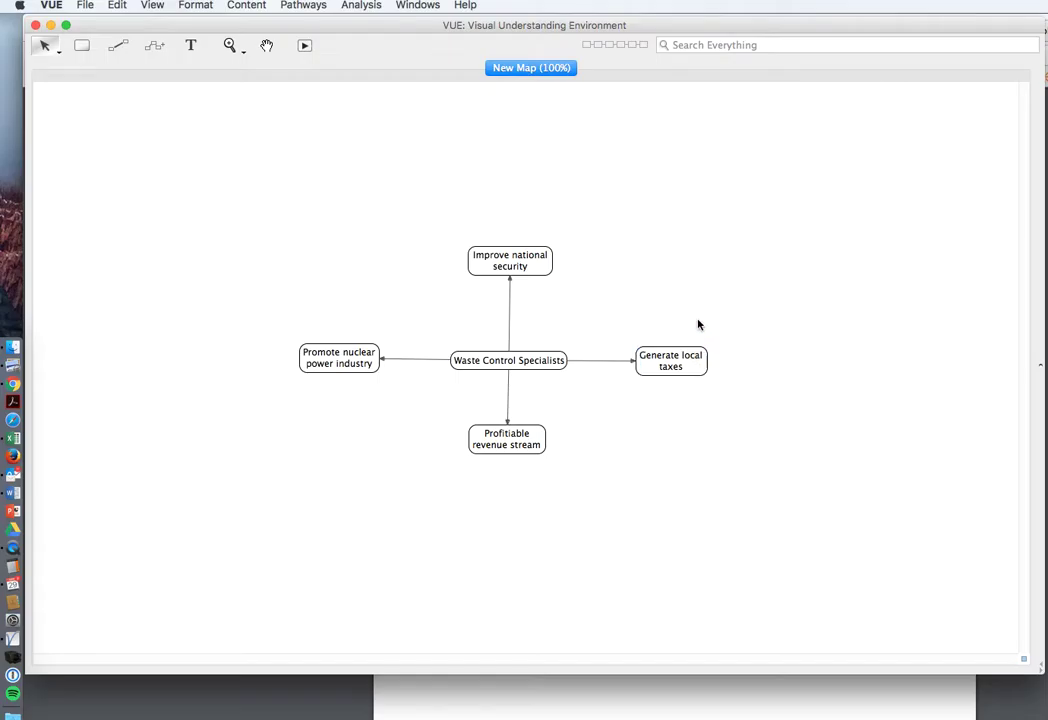
Add a node with the two-line label "Reduce taxes on local citizens" to the upper right of the Generate local taxes node
click(82, 45)
drag(757, 310, 819, 316)
drag(772, 316, 819, 331)
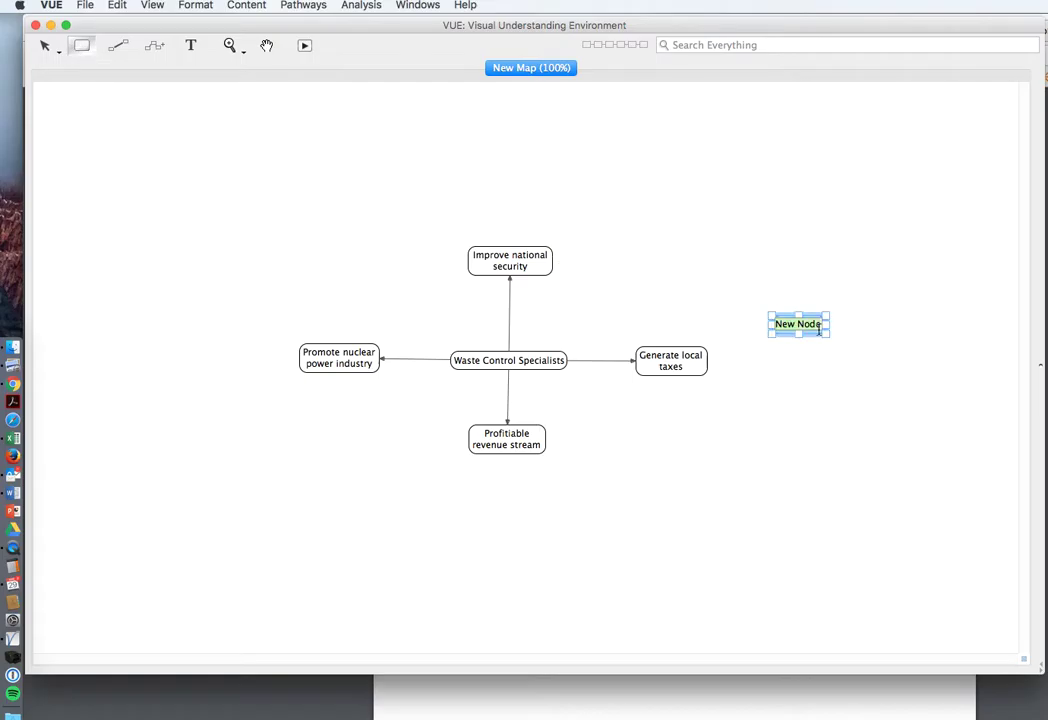
text(Reduce taxes on local citizens)
click(812, 359)
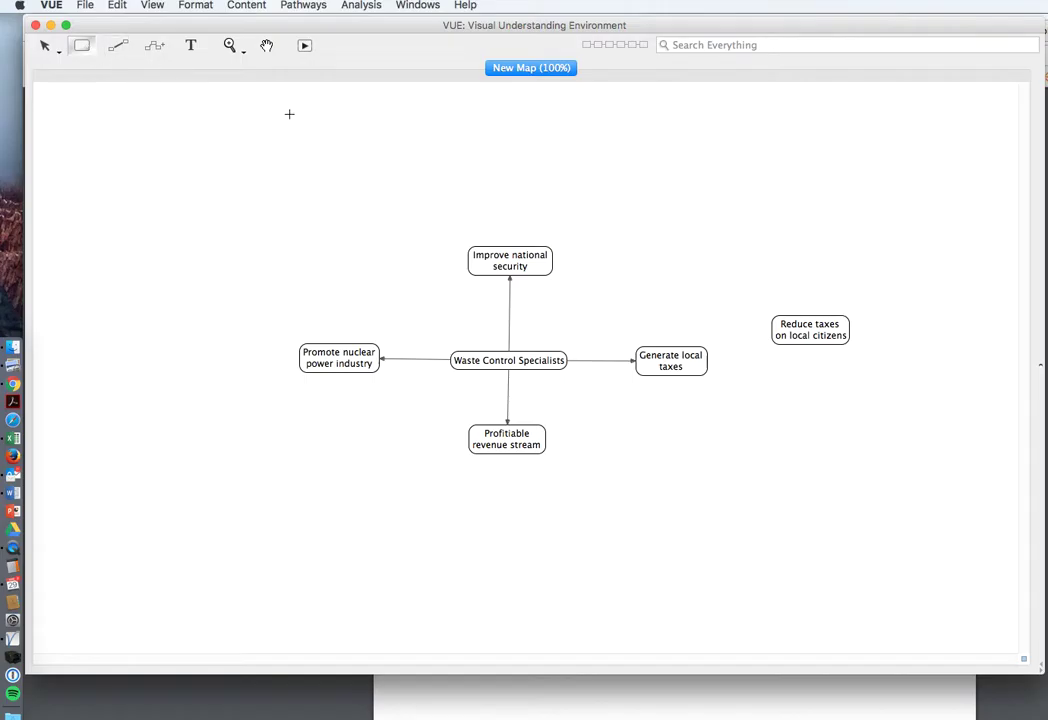
Add a node labelled "Improve schools" below the Reduce taxes on local citizens node
drag(779, 363, 851, 388)
key(BackSpace)
text(Impro)
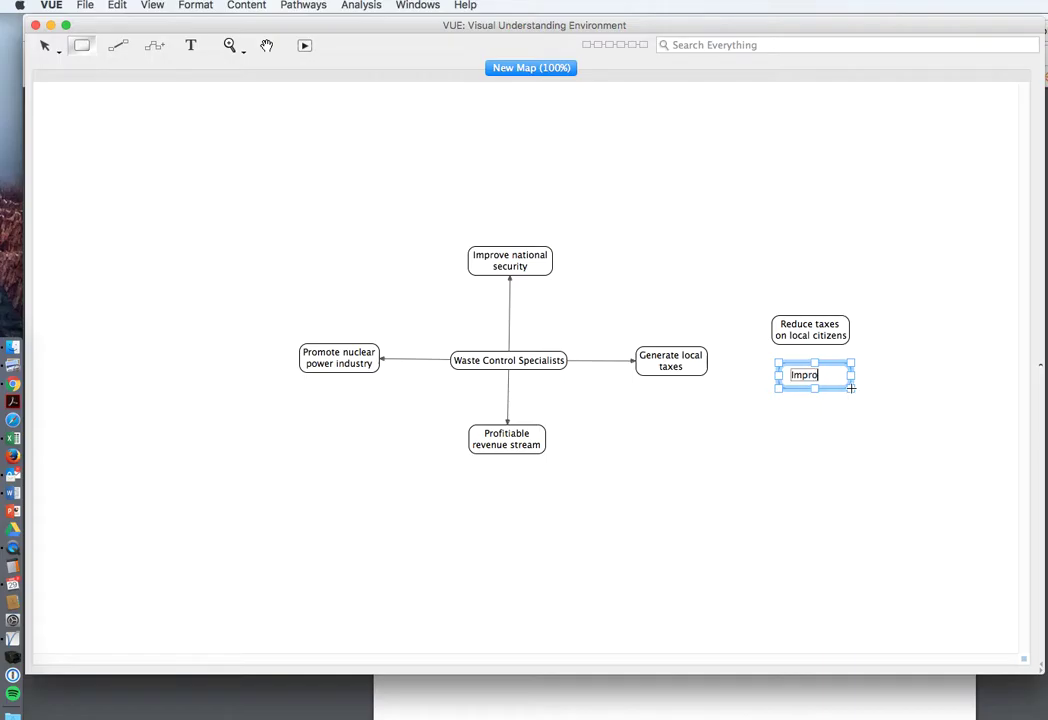
text(ve schools)
click(782, 422)
Add a node labelled "Improve roads" below the Improve schools node
click(782, 422)
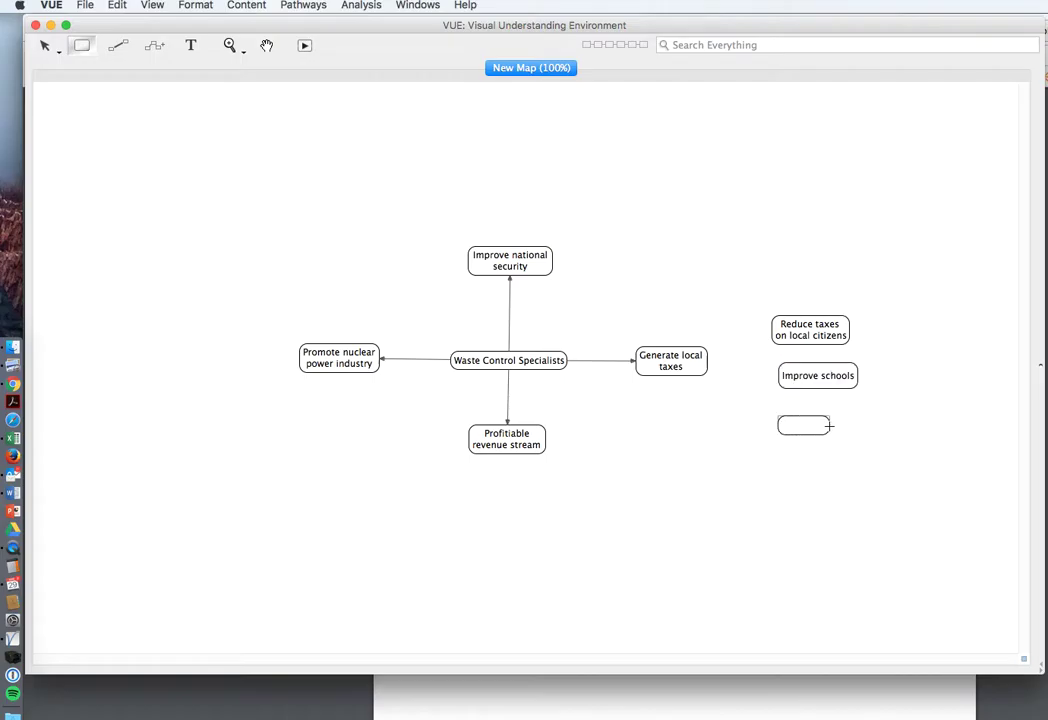
text(Maintain)
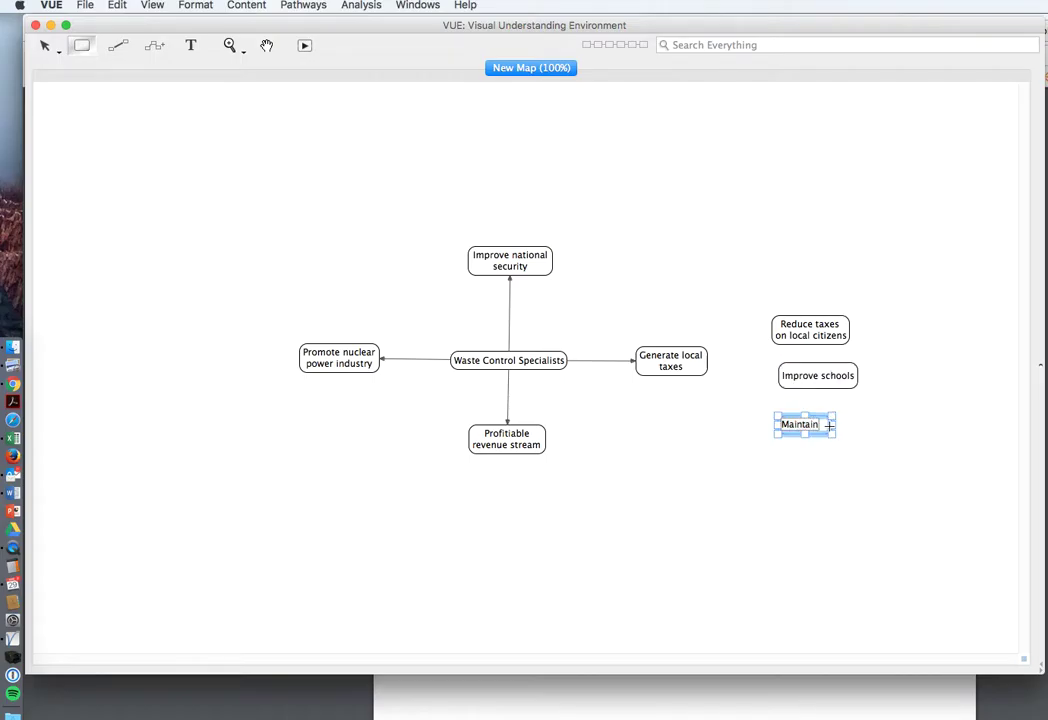
text( roads)
double_click(810, 425)
key(BackSpace)
text(Improve)
click(760, 456)
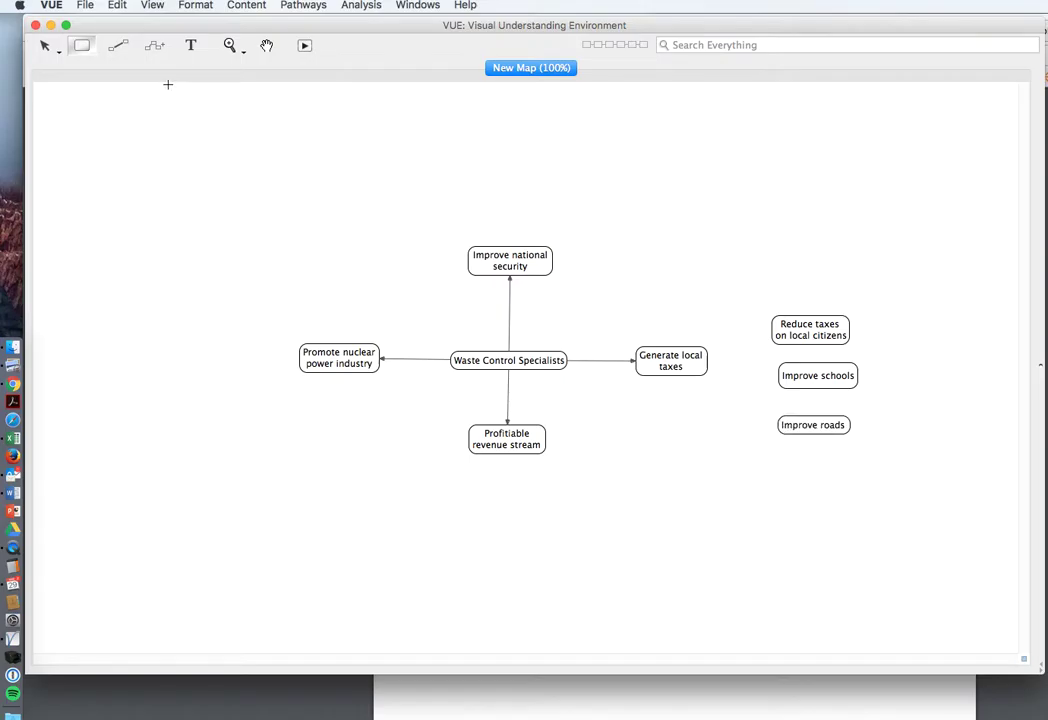
Draw links from Generate local taxes to the Reduce taxes on local citizens, Improve schools and Improve roads nodes
click(118, 45)
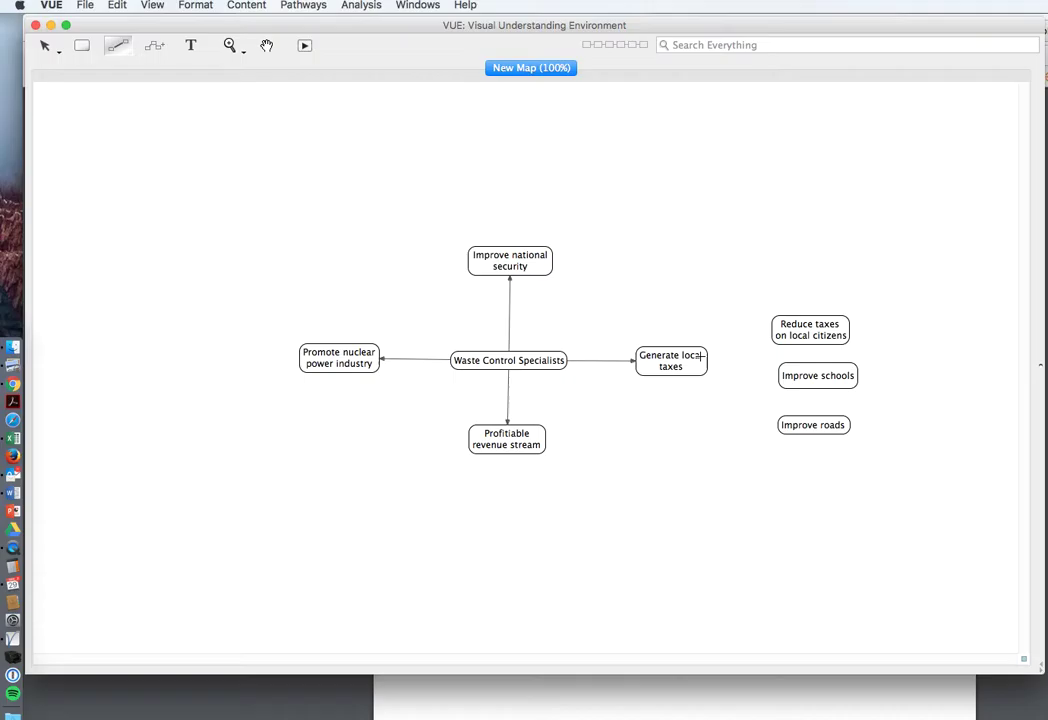
drag(688, 358, 777, 335)
drag(692, 367, 779, 374)
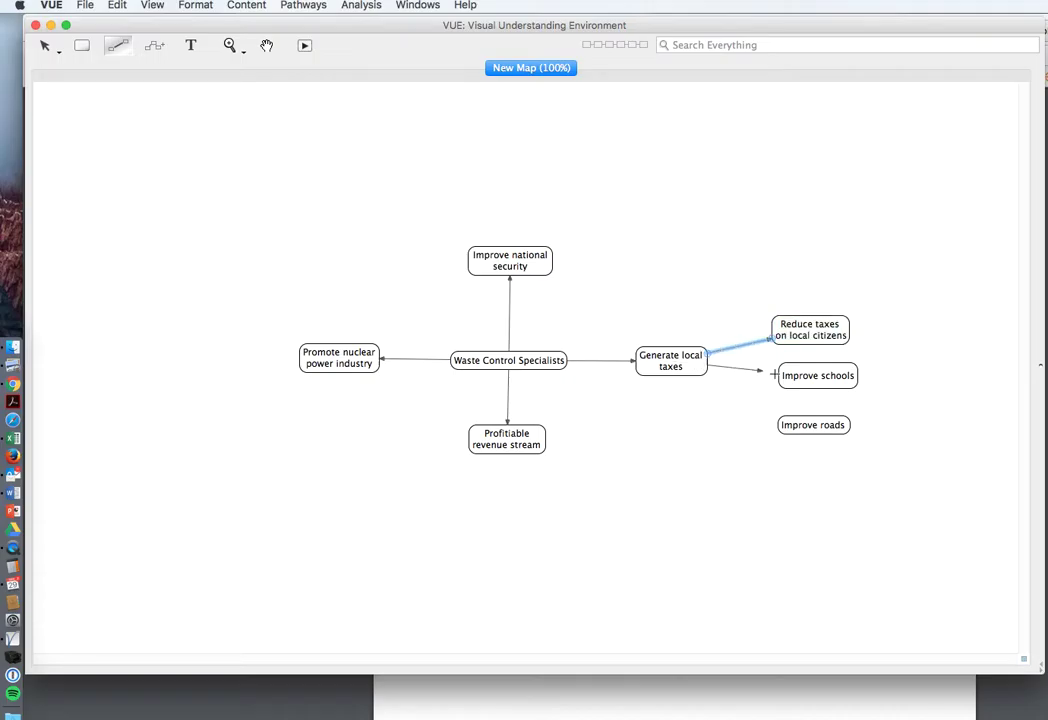
drag(690, 368, 795, 425)
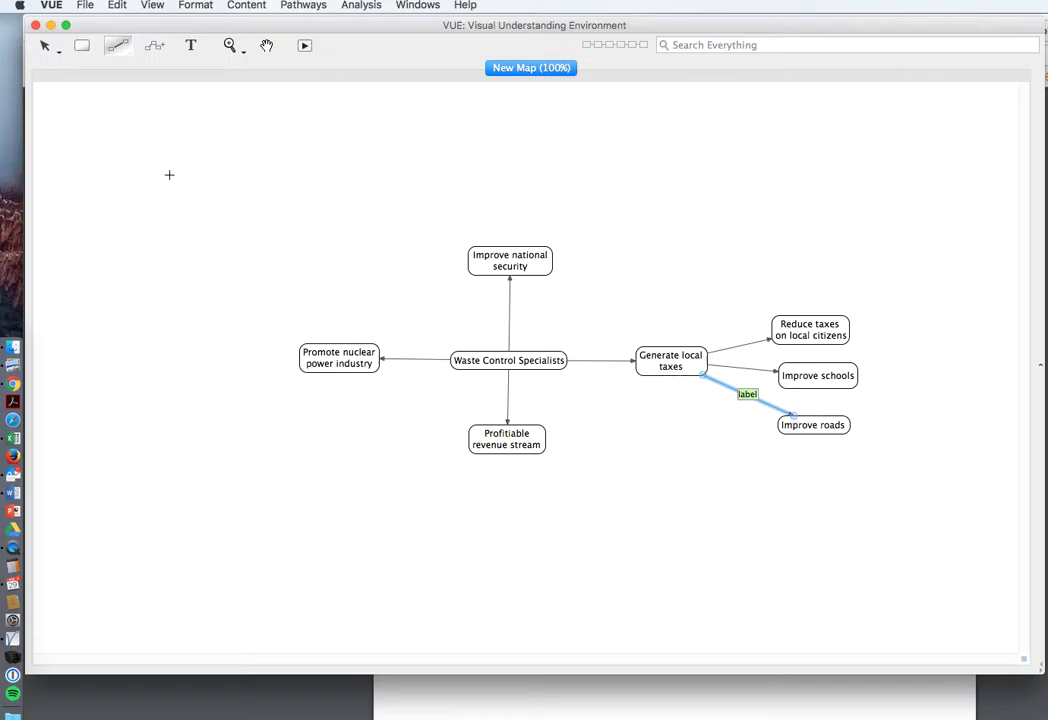
Move the Improve schools and Improve roads nodes up so the three tax-related nodes are closely stacked beside Generate local taxes
click(44, 45)
click(43, 65)
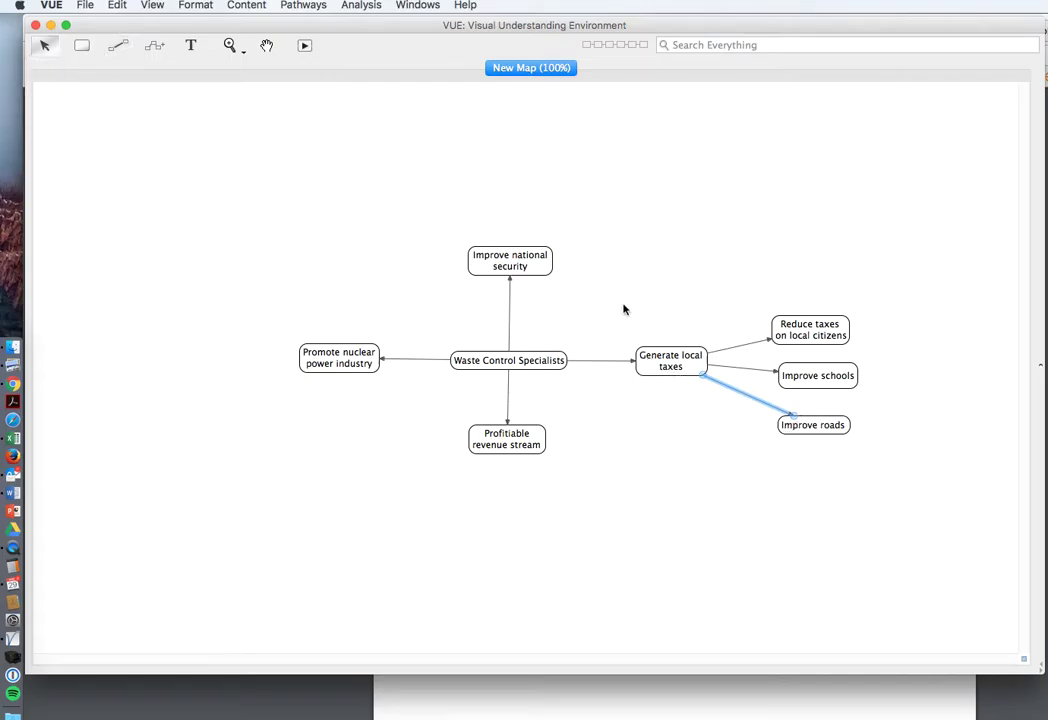
drag(813, 428, 805, 420)
click(758, 432)
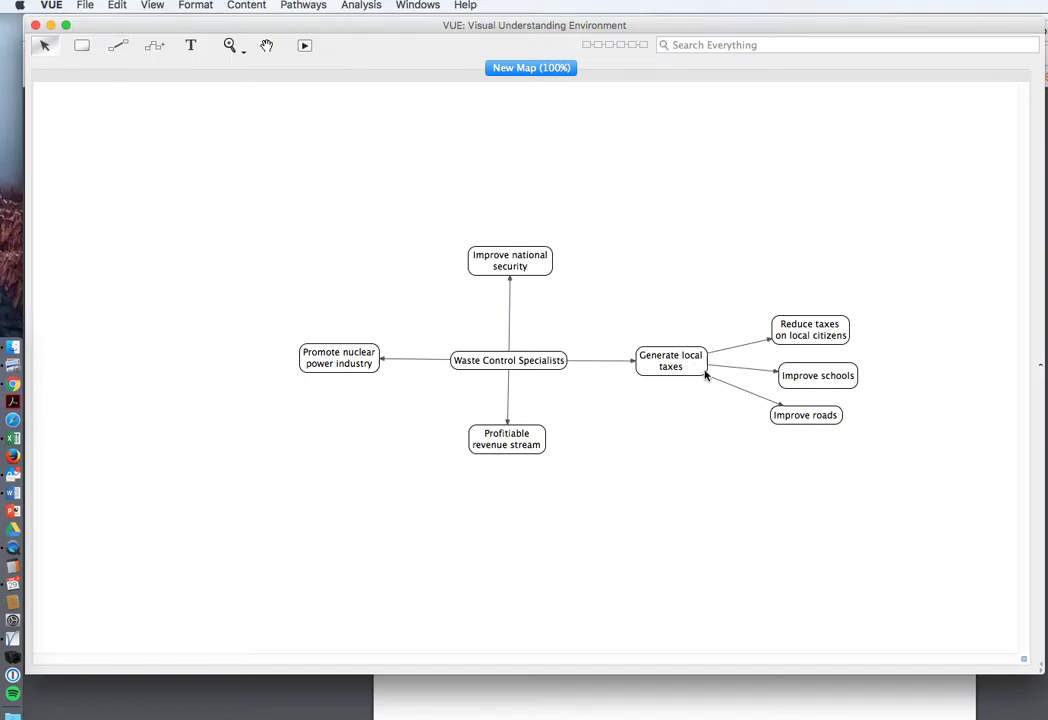
drag(803, 414, 806, 418)
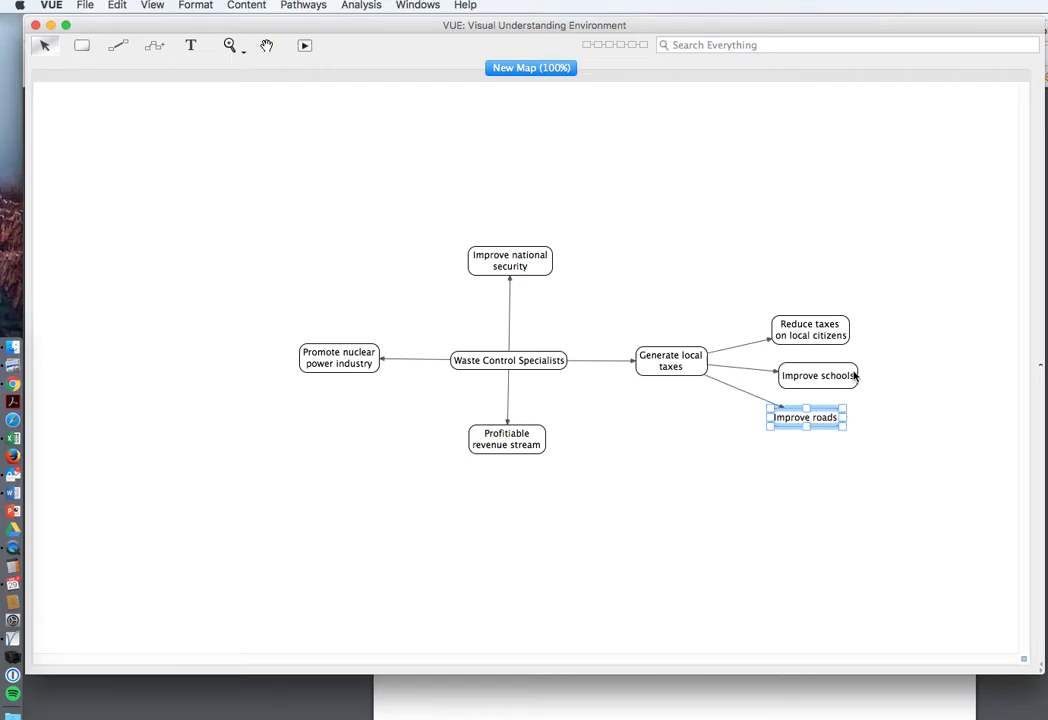
drag(856, 374, 851, 365)
drag(828, 418, 833, 396)
click(813, 477)
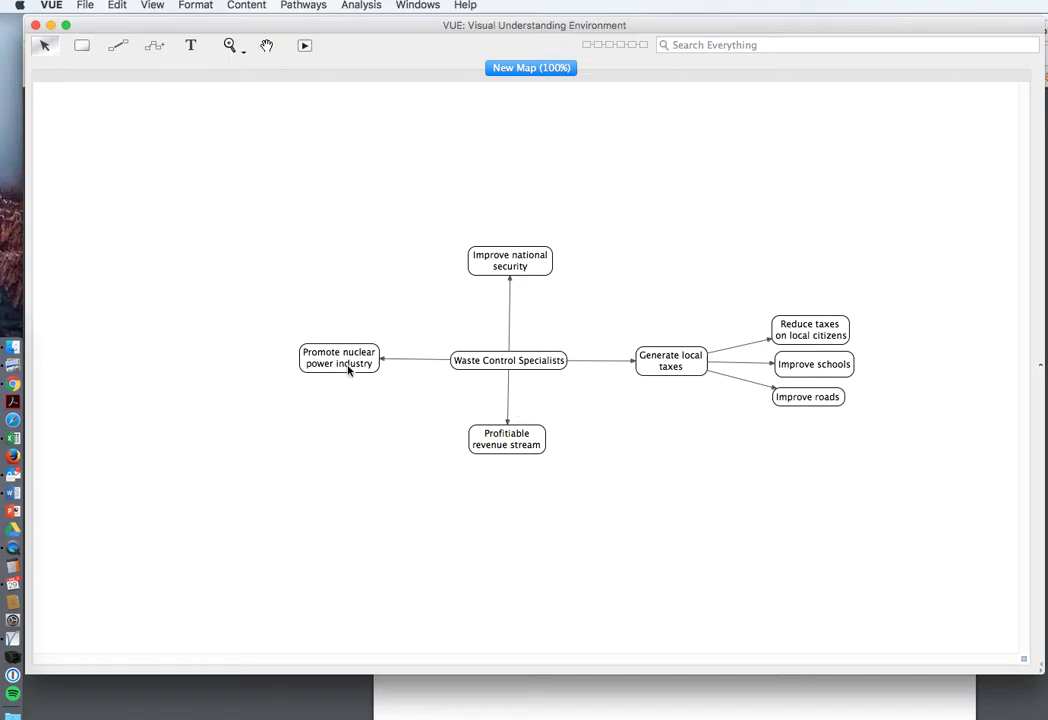
Add a node with the two-line label "Alleviates pressure to store waste on site" to the upper left of the Promote nuclear power industry node
click(82, 45)
drag(183, 318, 237, 336)
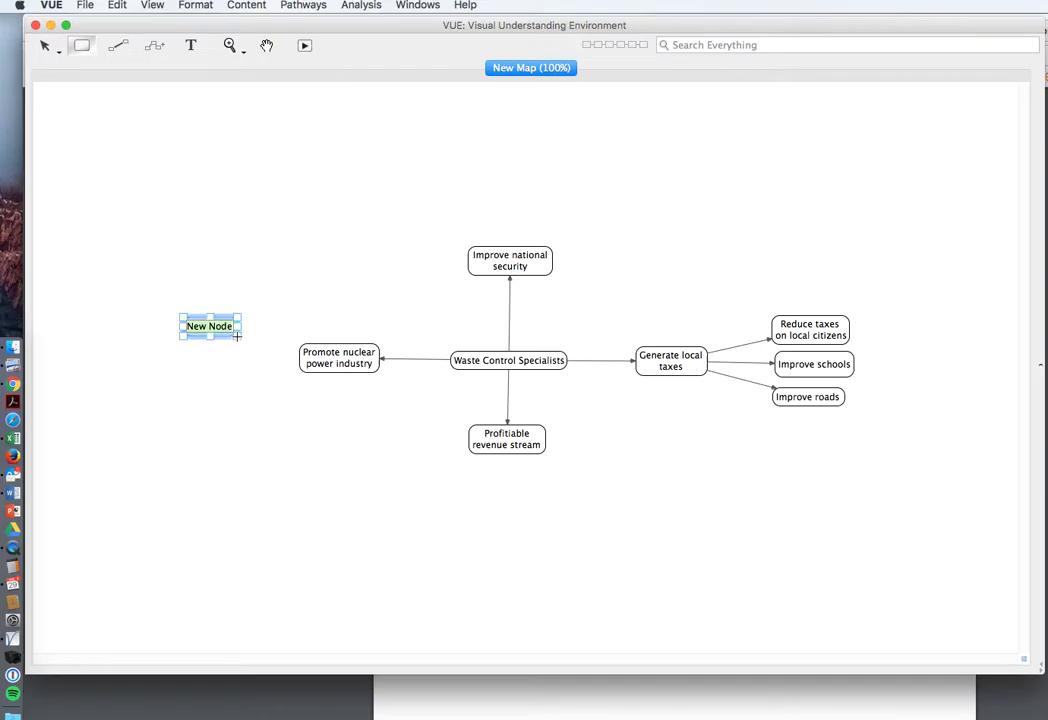
text(Alliev)
key(BackSpace)
text(a)
text(n)
key(BackSpace)
key(BackSpace)
text(e)
key(BackSpace)
key(BackSpace)
text(eviates pres)
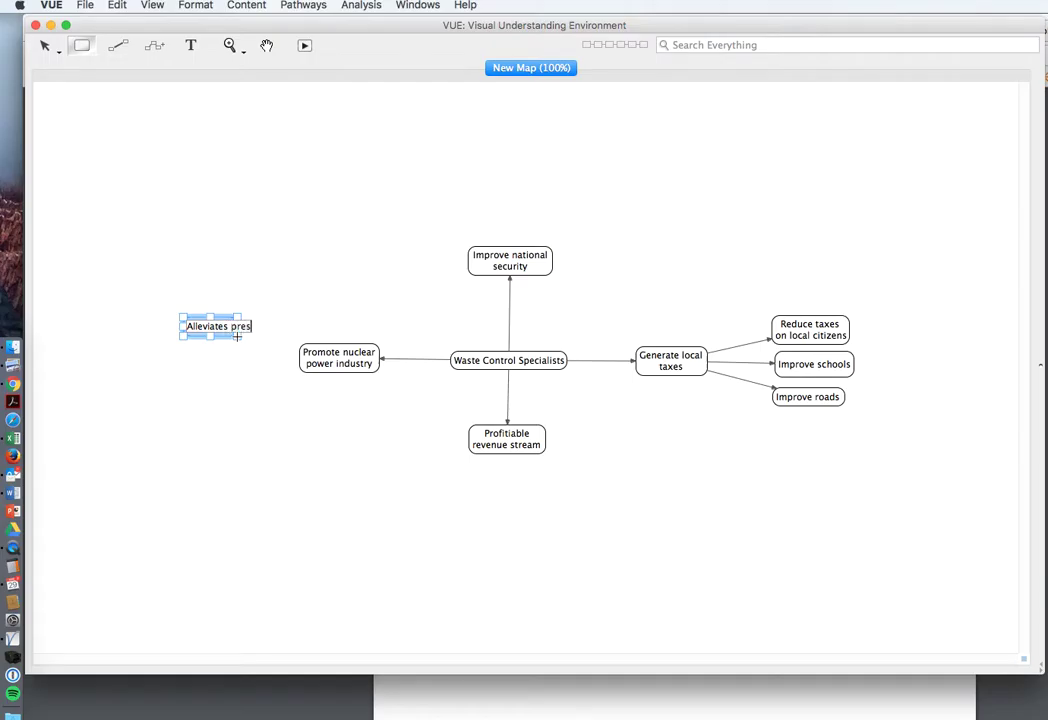
text(sure to sto)
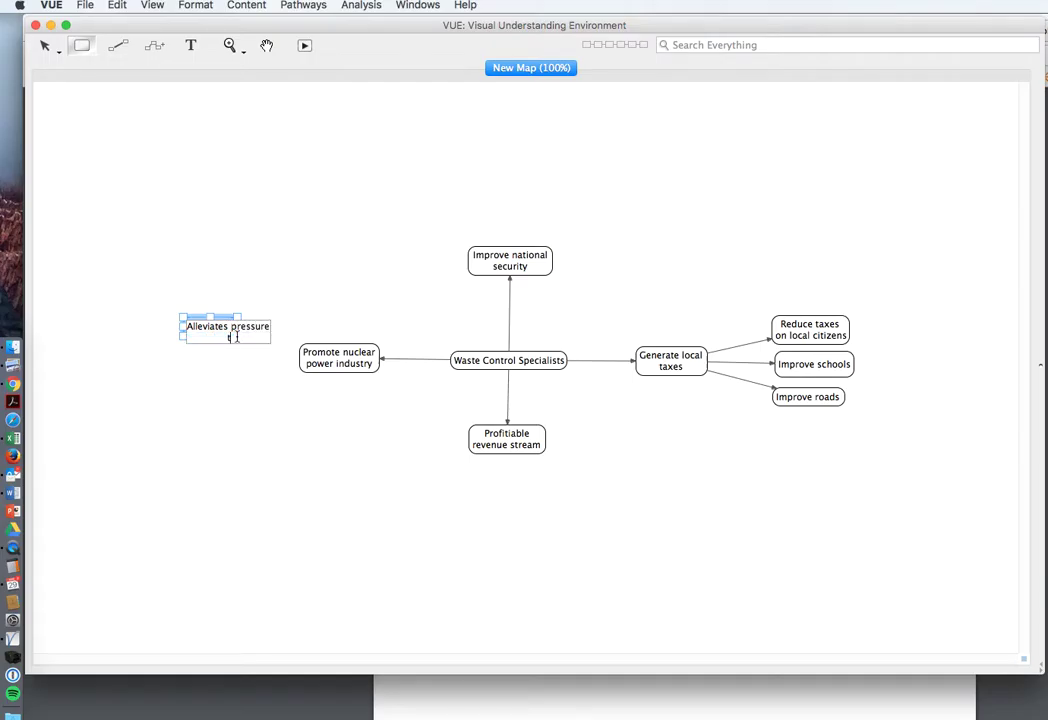
text(re waste on site)
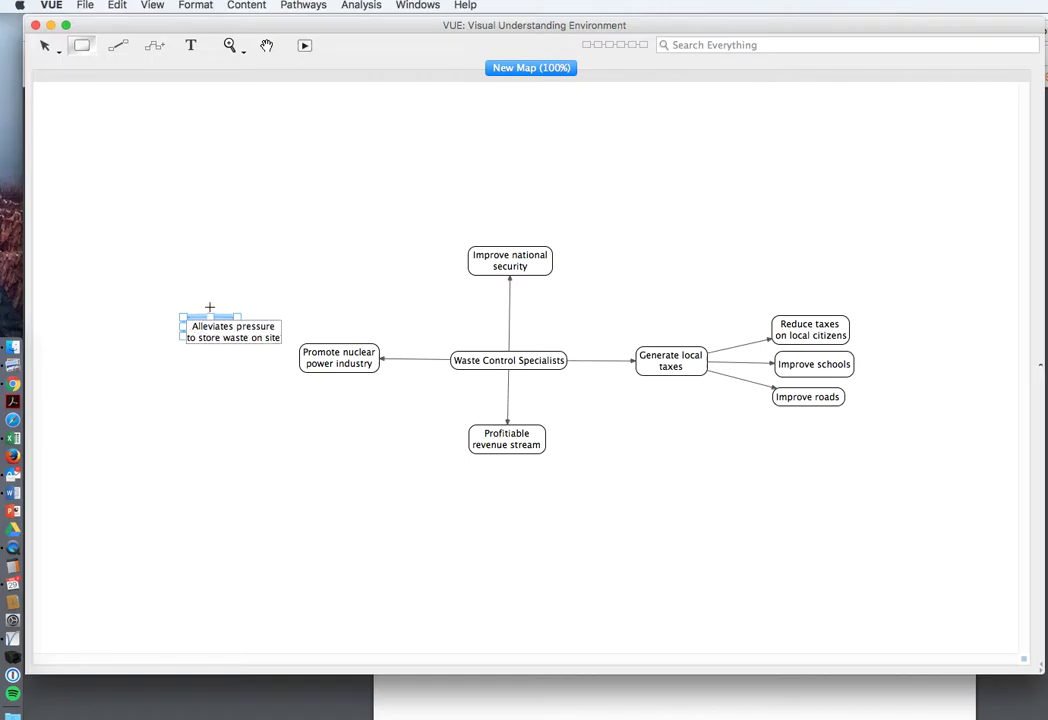
key(Return)
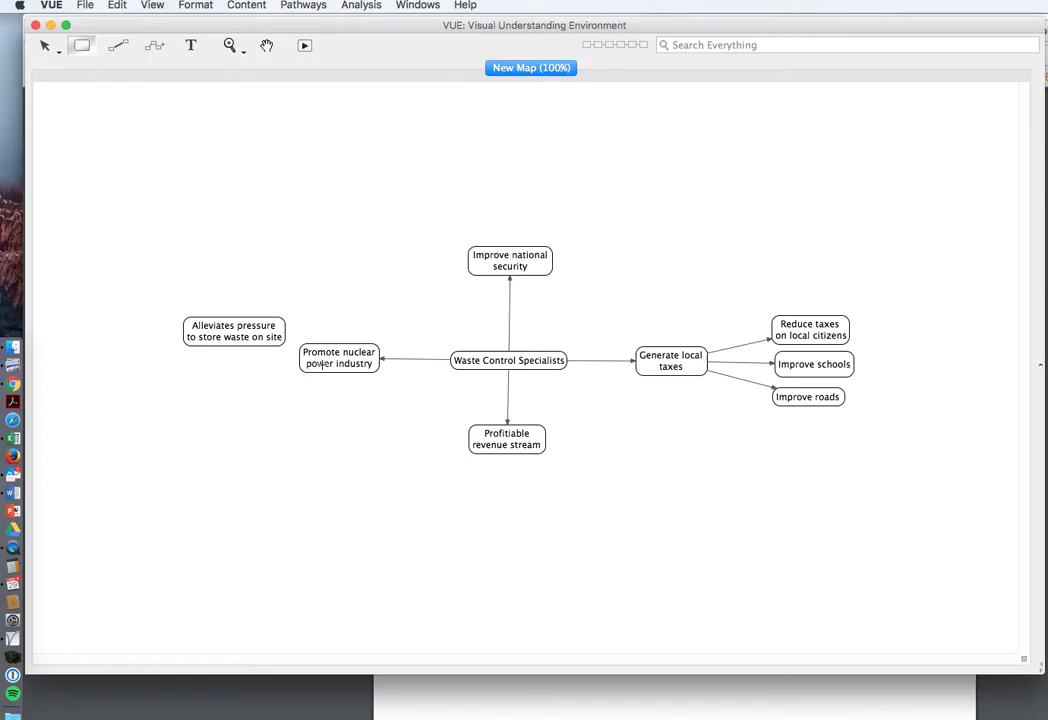
Draw an unlabelled link from Promote nuclear power industry to the Alleviates pressure to store waste on site node
click(118, 45)
drag(330, 357, 240, 332)
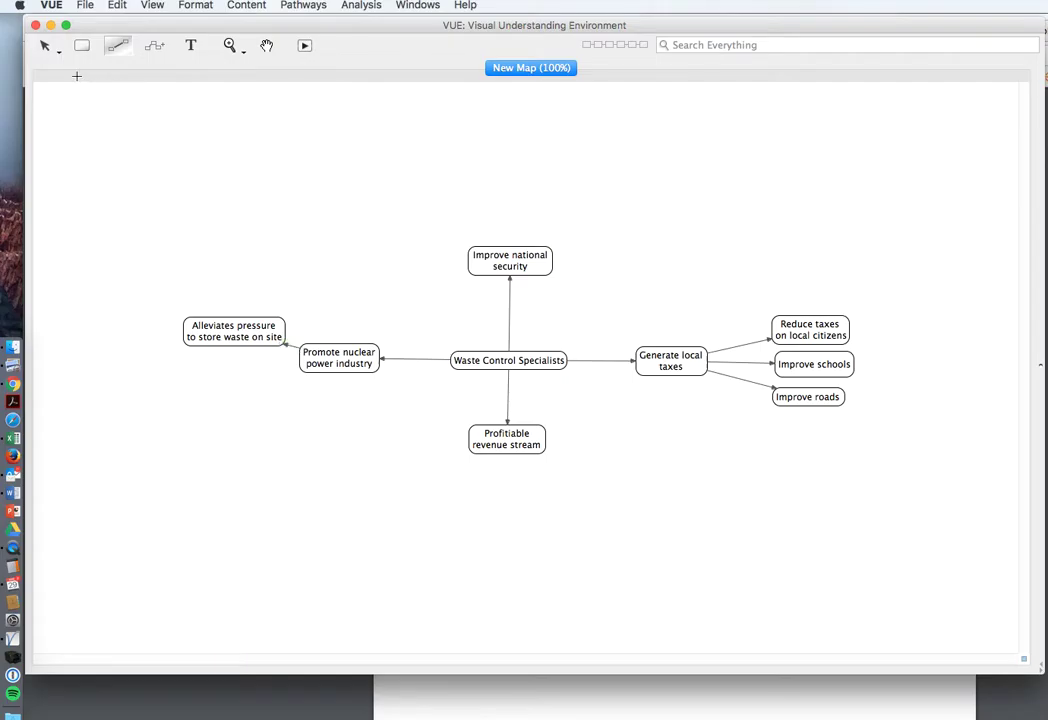
drag(45, 45, 43, 66)
Add a node with the three-line label "Helps to de-stigmatiz nuclear waste" to the lower left of the Promote nuclear power industry node
click(82, 45)
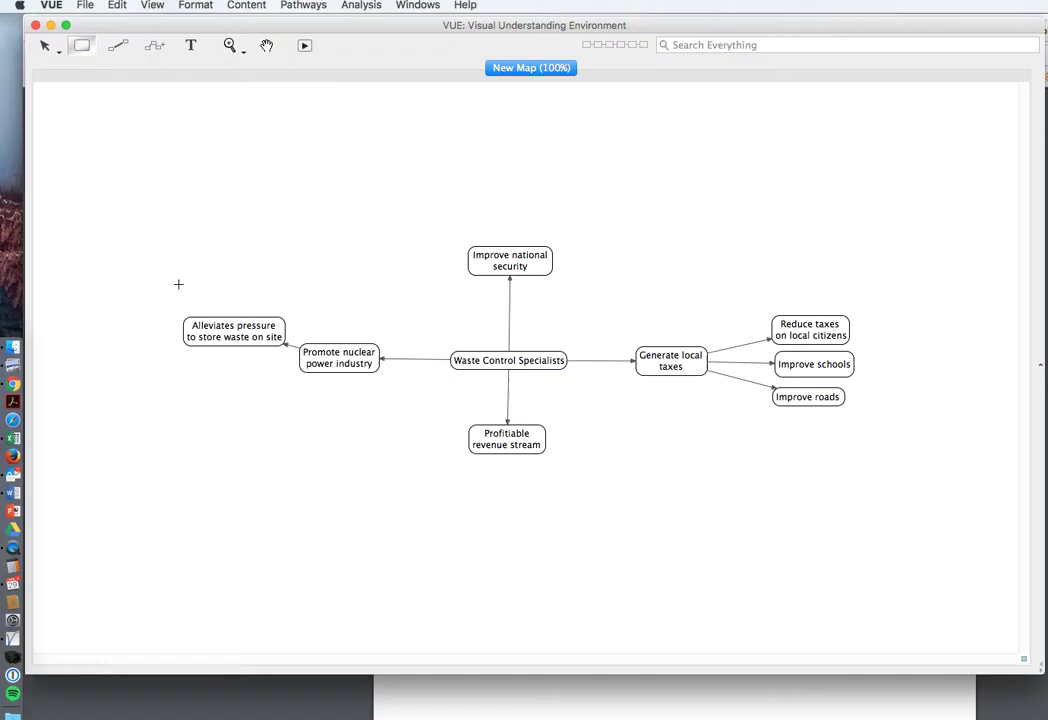
drag(173, 386, 251, 410)
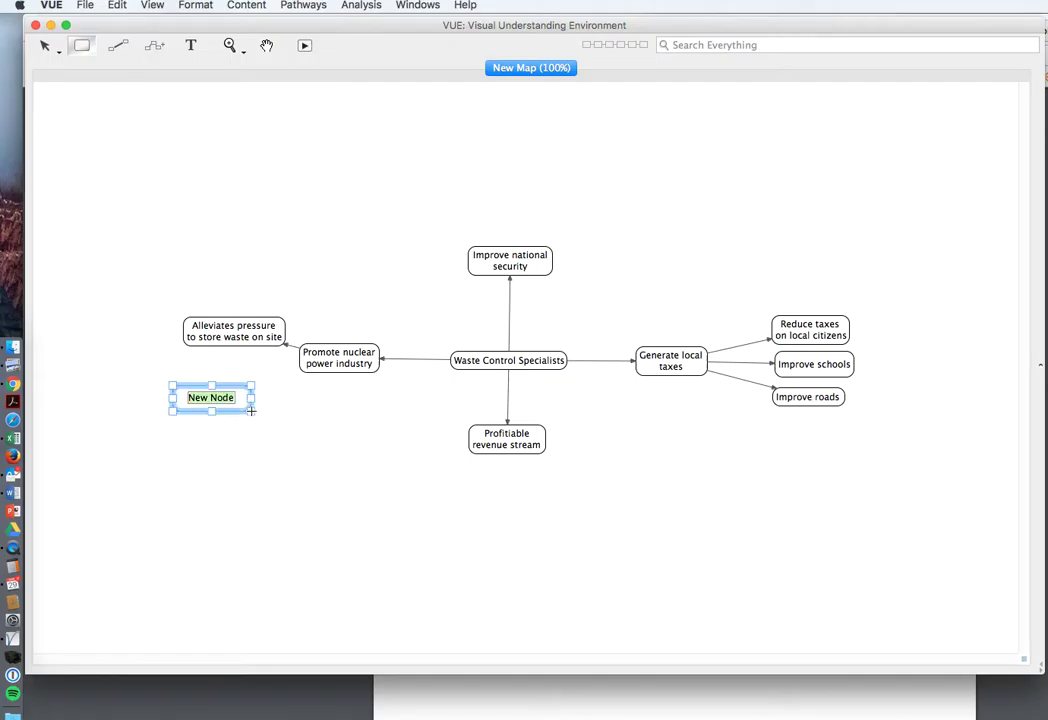
text(Helps to de-sti)
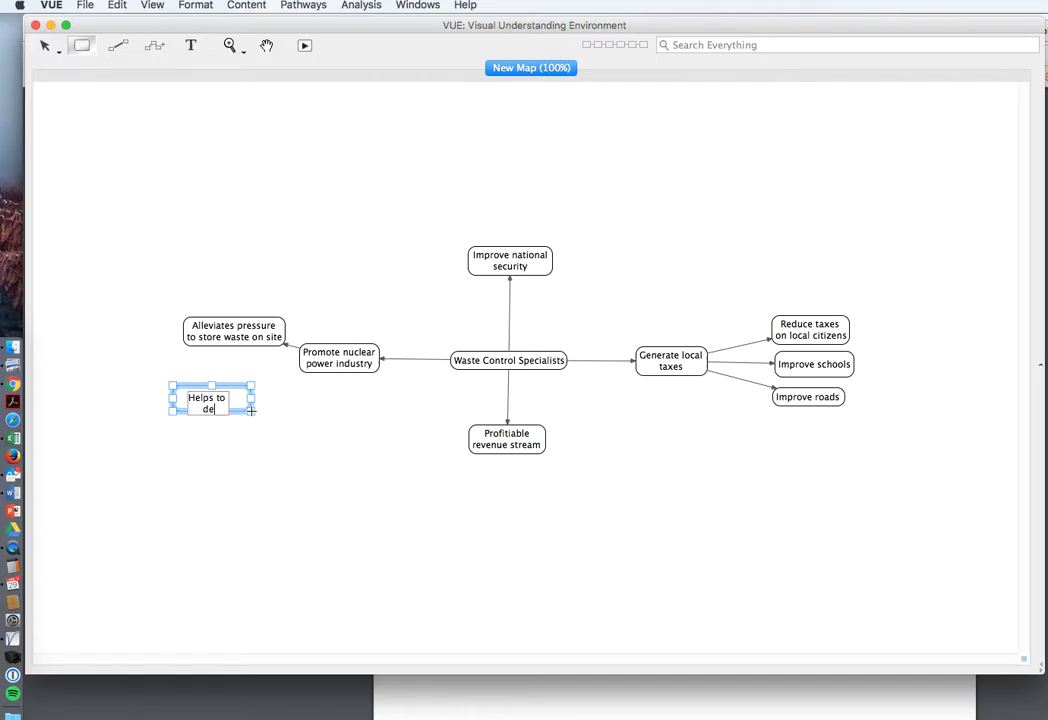
text(gmatiz)
text(ing nuclear )
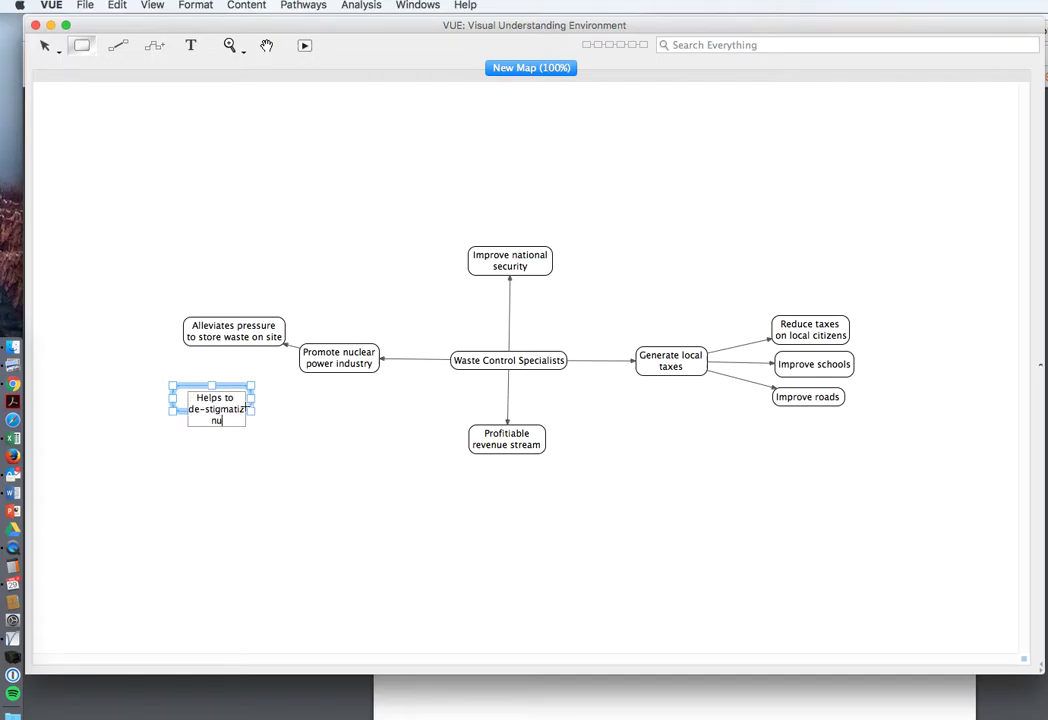
text(waste)
click(256, 422)
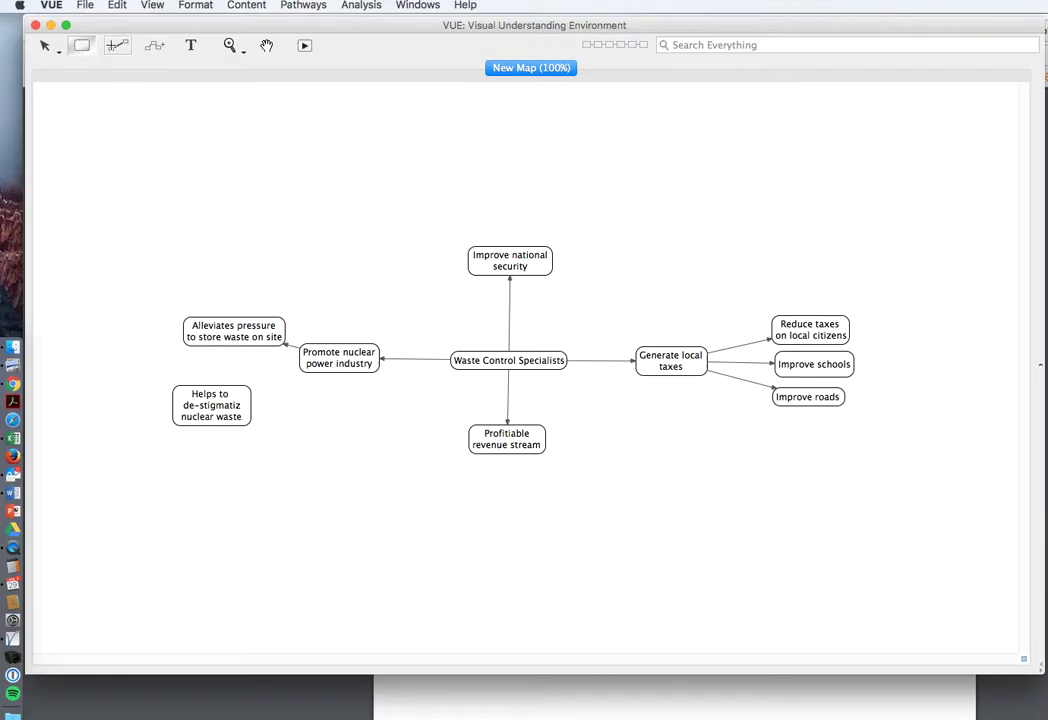
Draw an unlabelled link from Promote nuclear power industry to the Helps to de-stigmatiz nuclear waste node
click(116, 46)
mouse_move(302, 363)
mouse_down()
mouse_move(245, 412)
mouse_move(256, 419)
mouse_up()
click(276, 437)
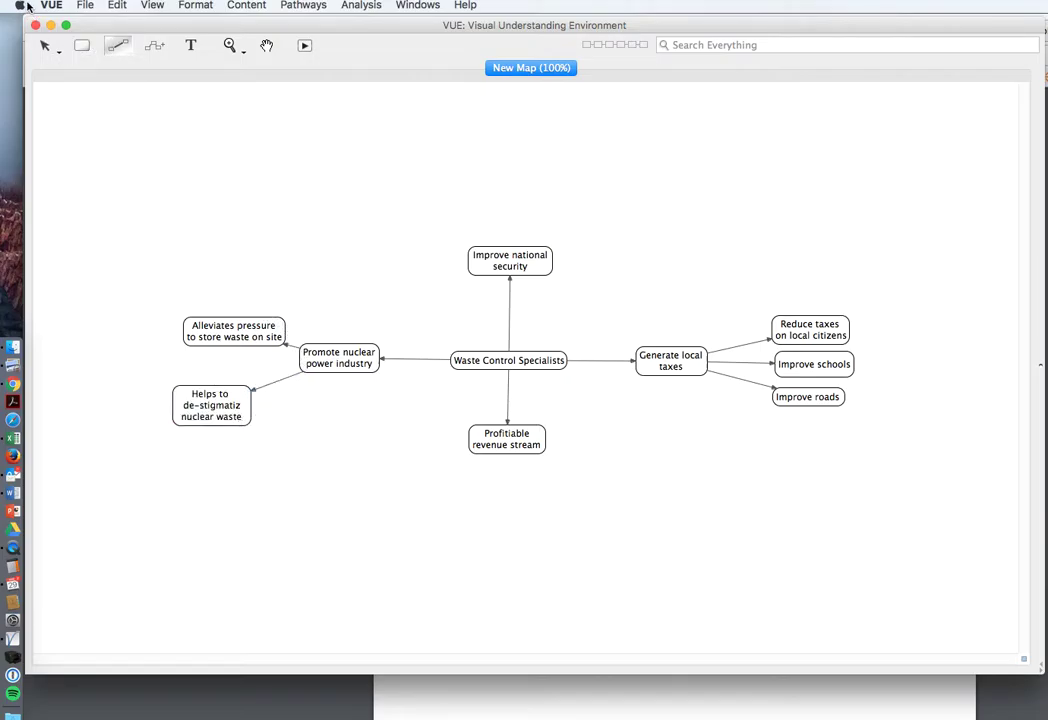
Move the de-stigmatiz nuclear waste node up closer to Promote nuclear power industry, and the Alleviates pressure node slightly up and left
click(46, 45)
click(42, 77)
click(222, 395)
drag(222, 395, 215, 330)
click(228, 337)
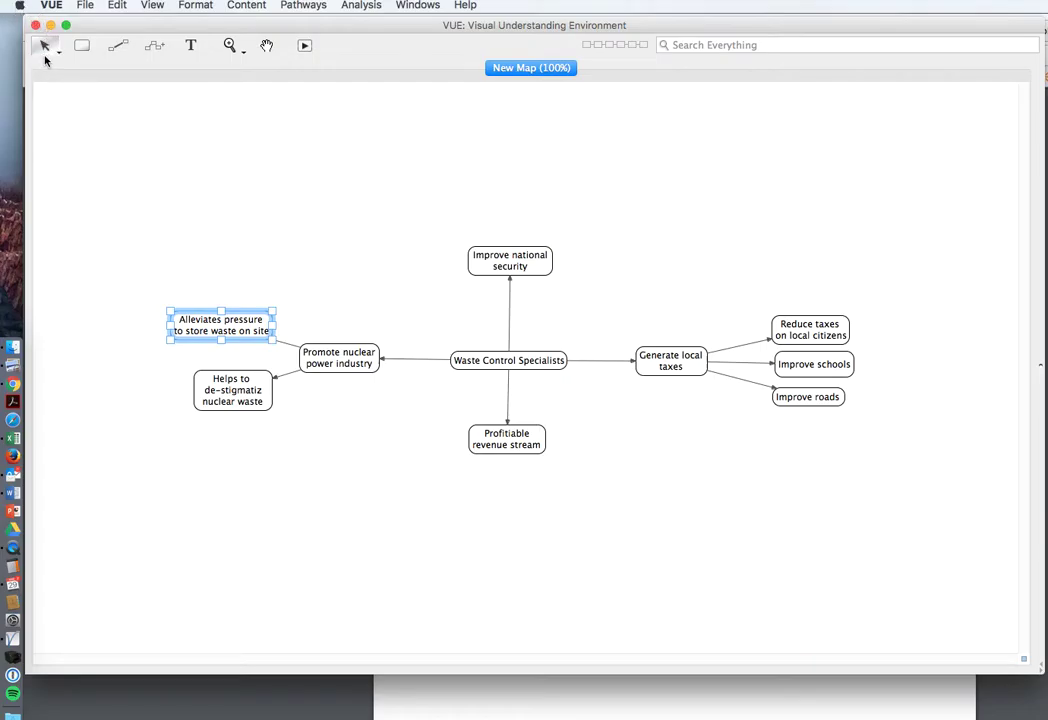
drag(247, 396, 240, 392)
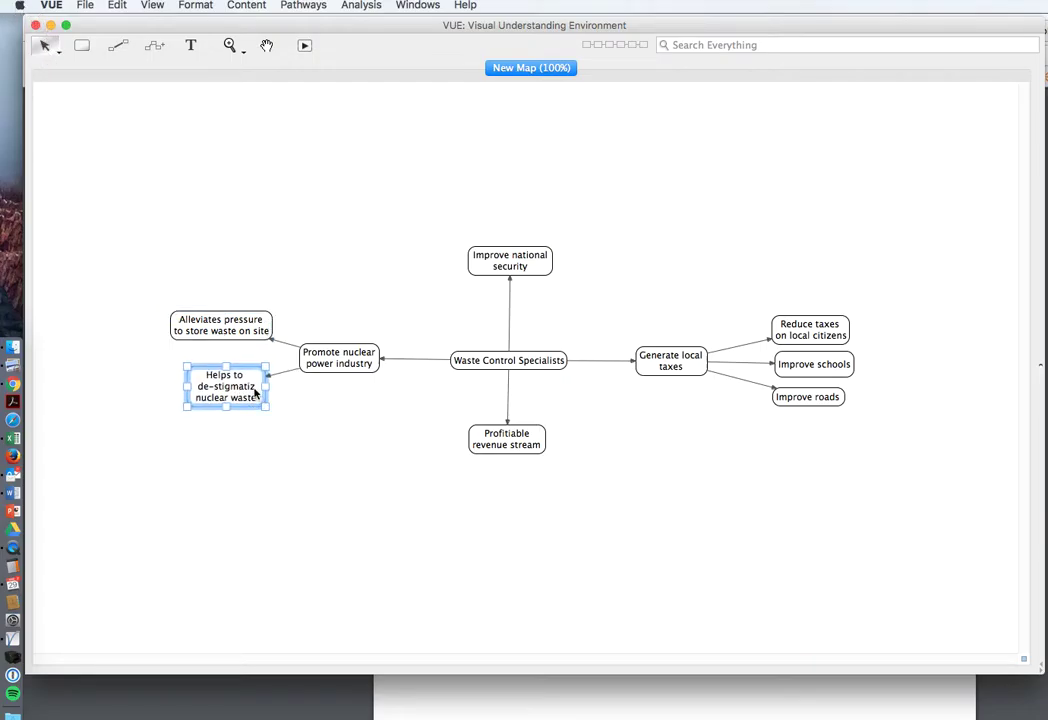
Correct the spelling in the nuclear waste node's label to read "Helps to de-stigmatize nuclear waste"
double_click(255, 393)
click(256, 389)
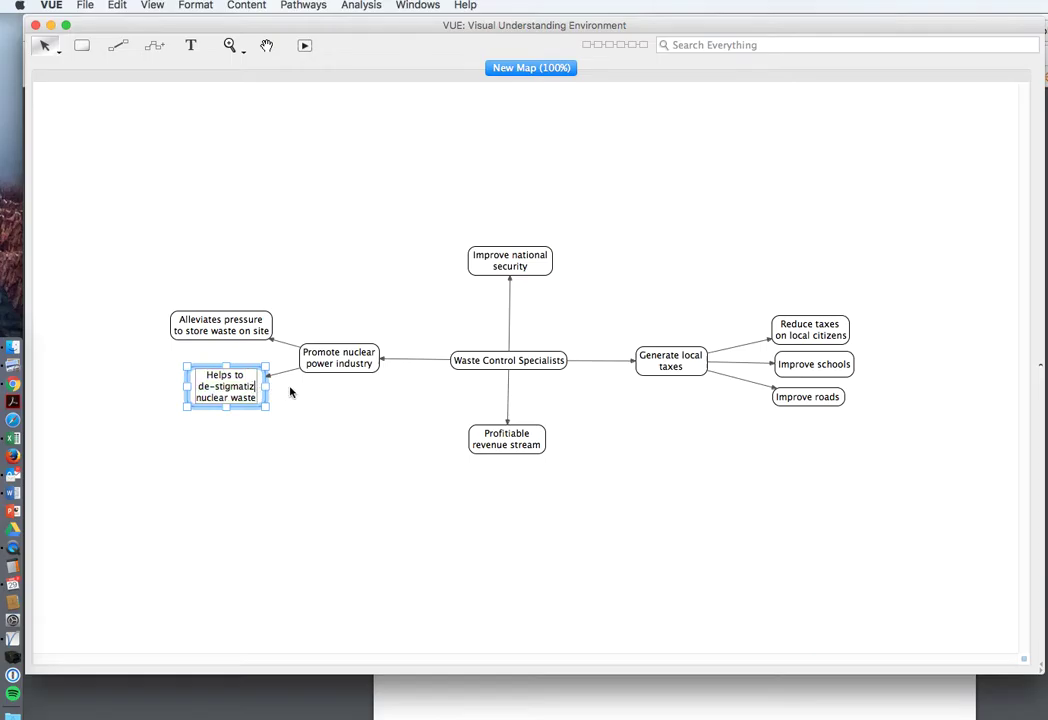
text(e)
click(304, 408)
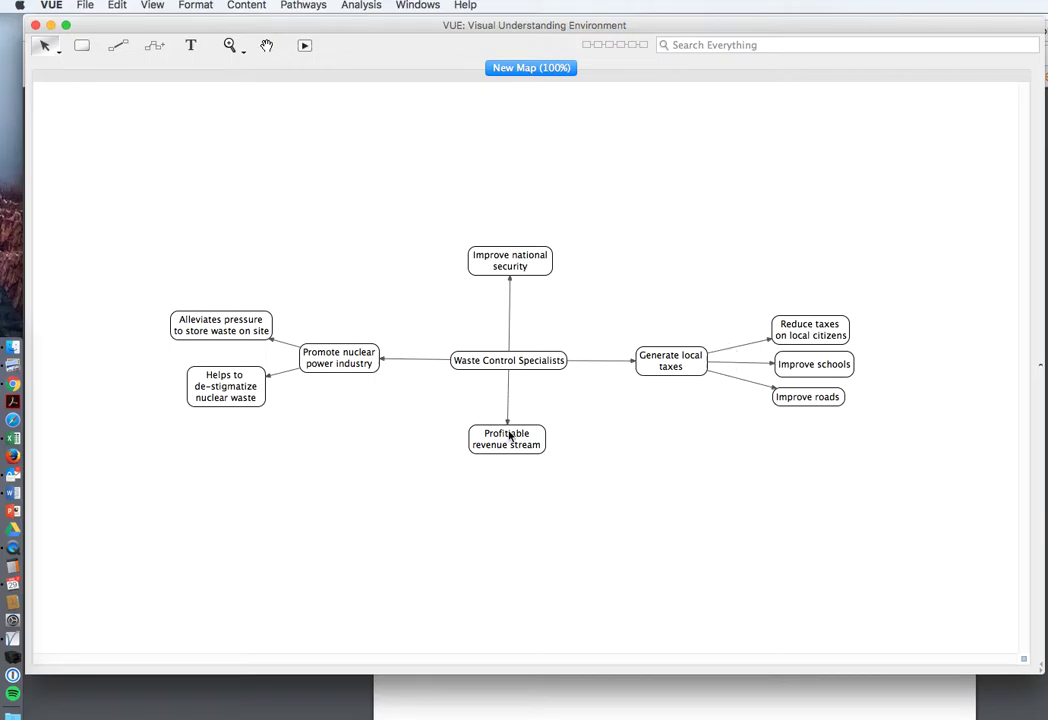
Show the Formatting Palette and place it in the empty area below the Profitiable revenue stream node
click(416, 6)
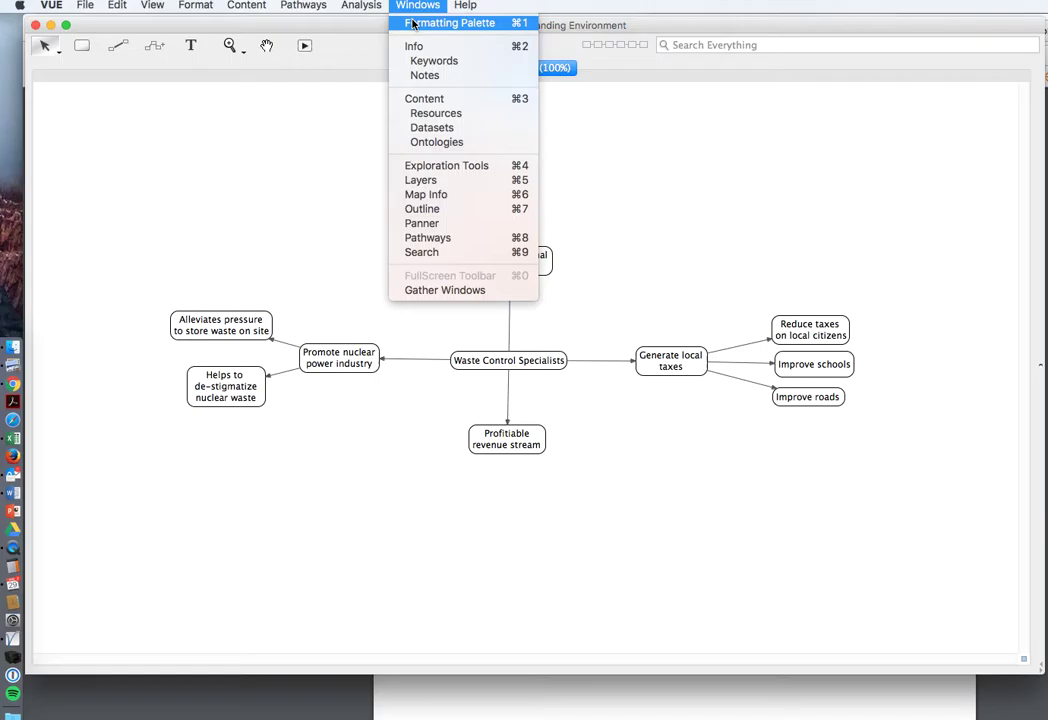
click(412, 23)
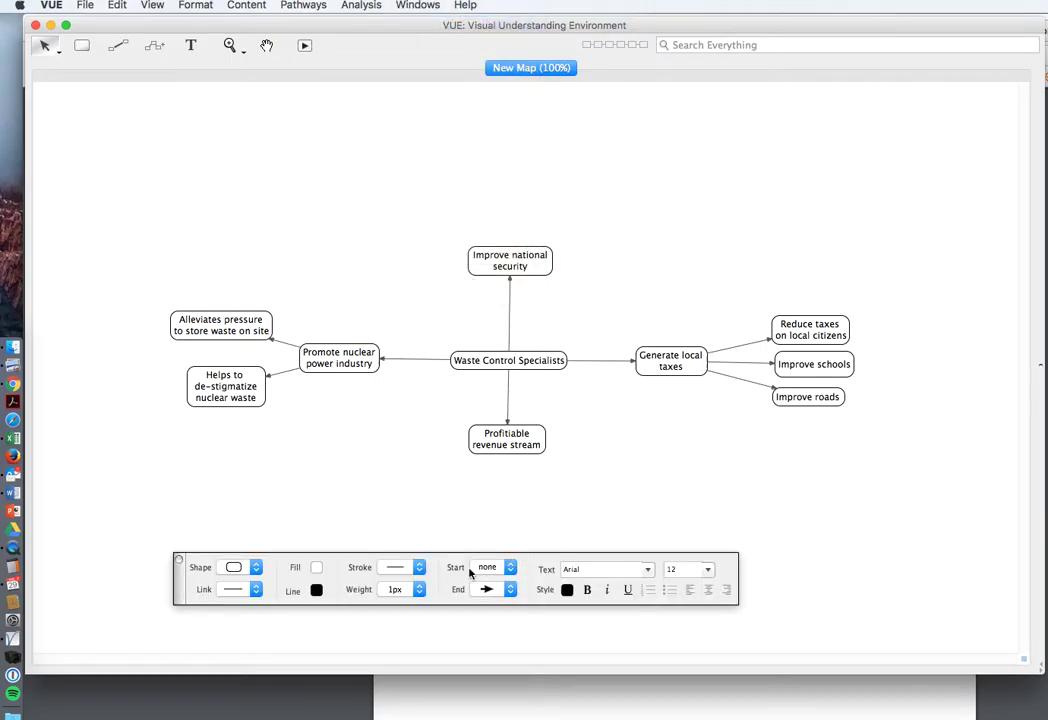
drag(333, 563, 284, 528)
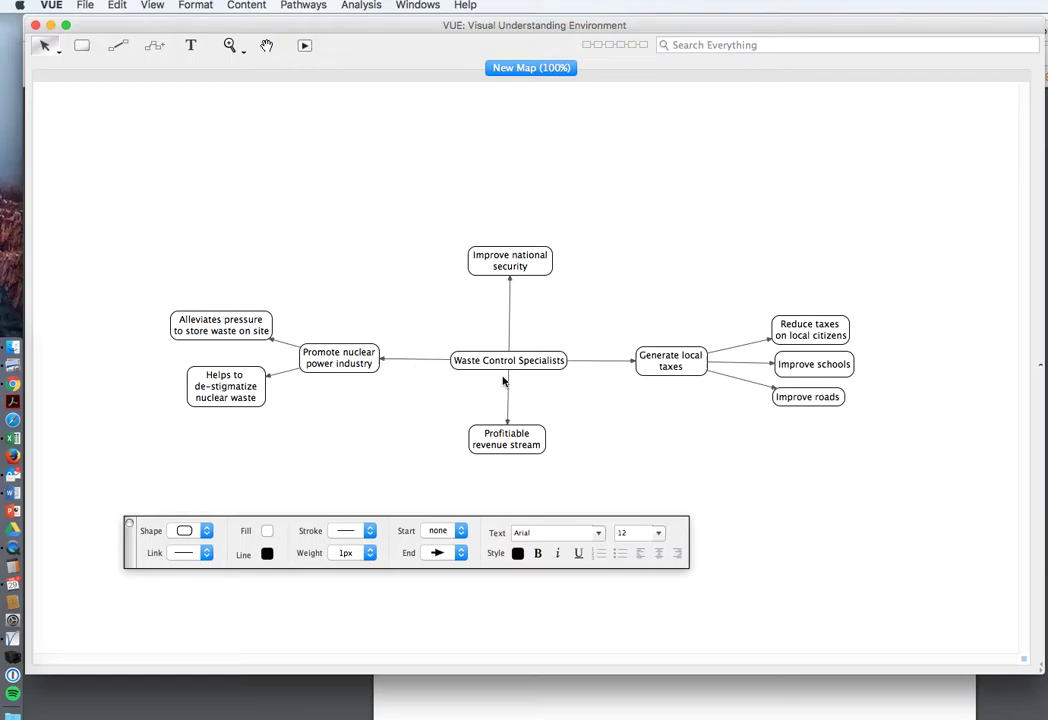
Try selecting the Waste Control Specialists node alone, and by area together with its links and the Generate local taxes branch
click(44, 47)
click(484, 364)
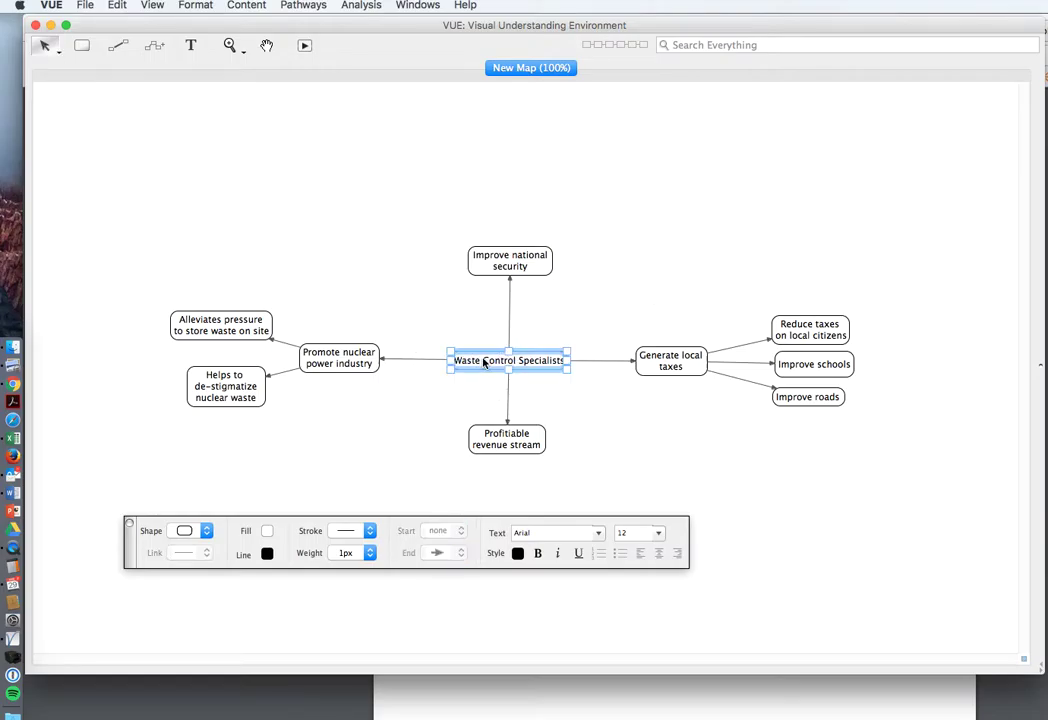
click(479, 341)
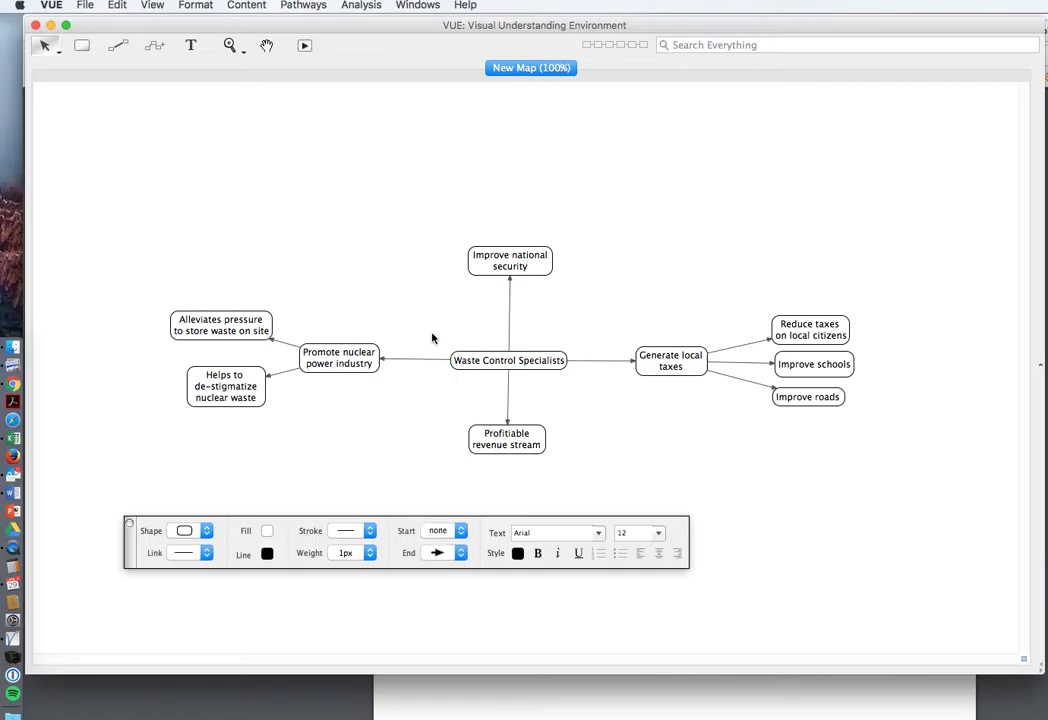
drag(433, 339, 590, 393)
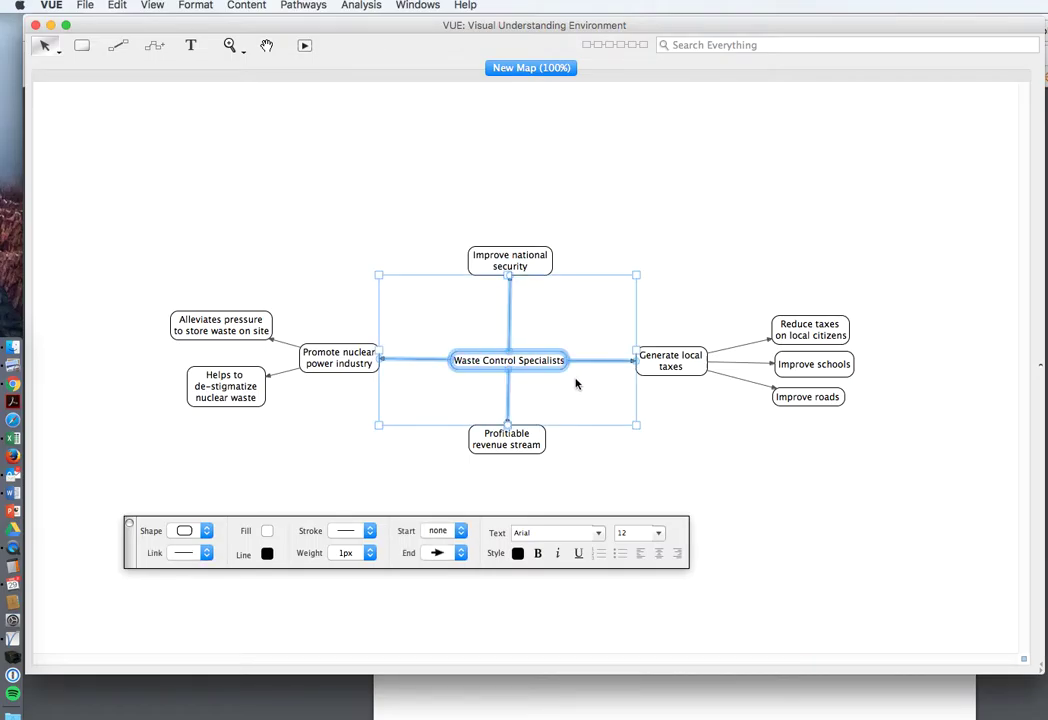
click(414, 199)
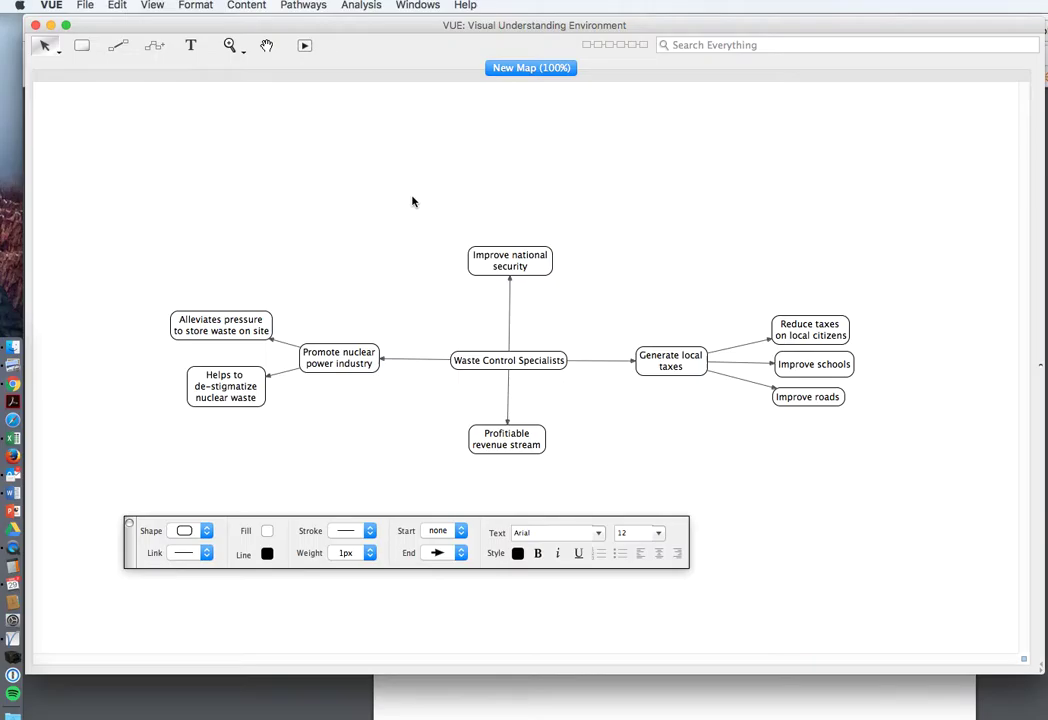
drag(414, 197, 905, 416)
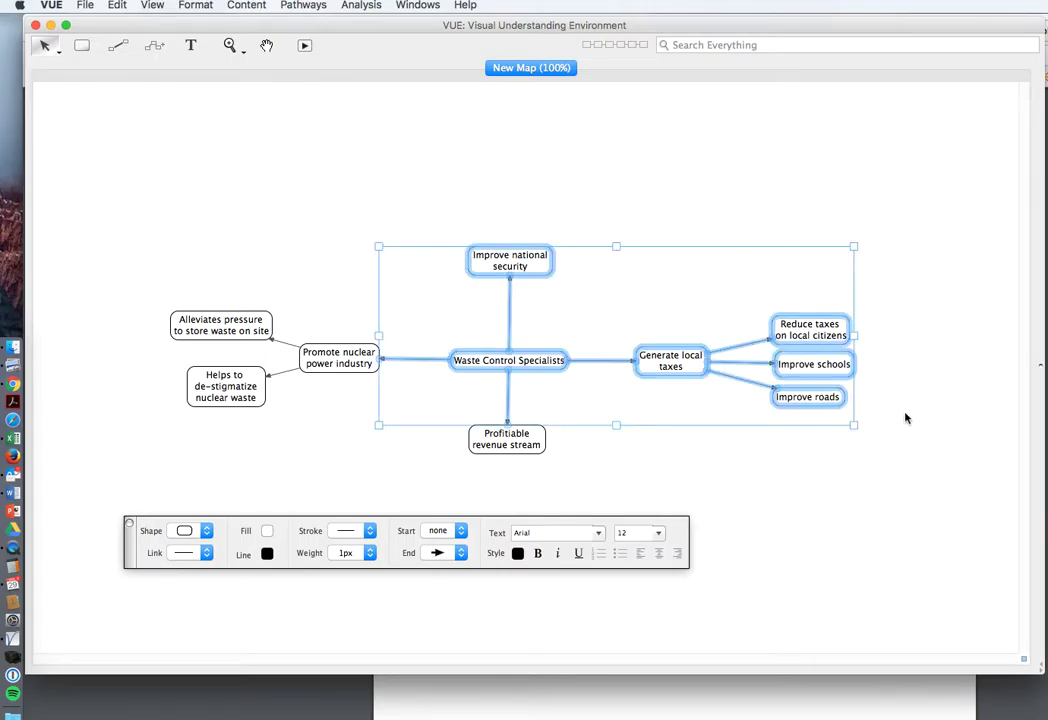
click(880, 458)
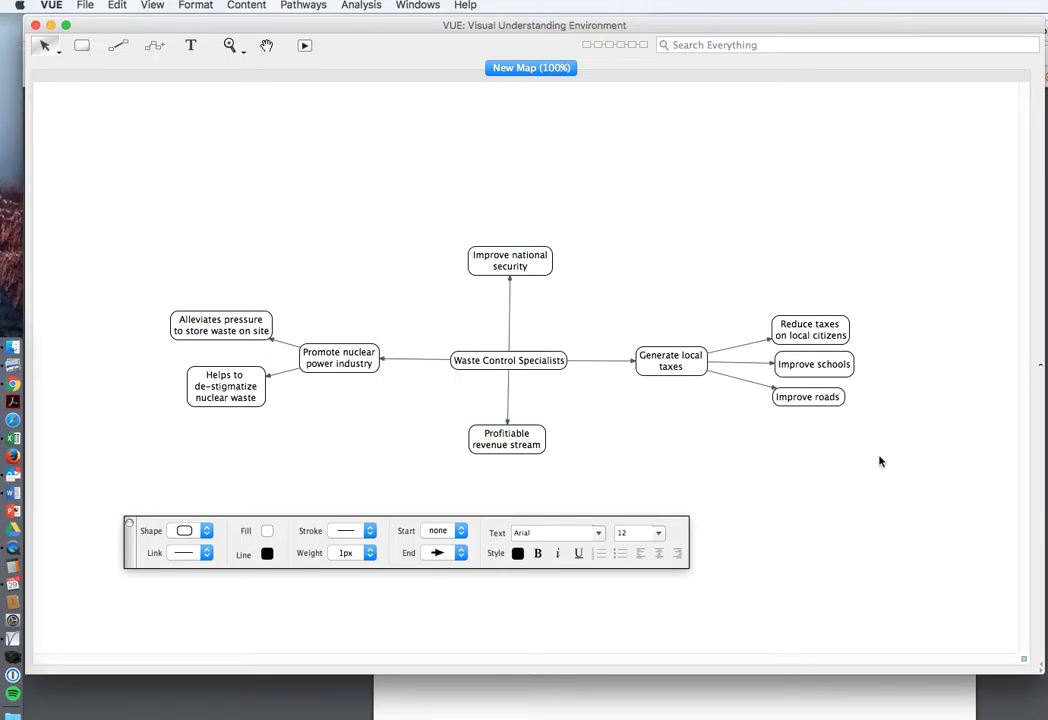
Fill the central Waste Control Specialists node with light yellow
click(515, 366)
click(267, 531)
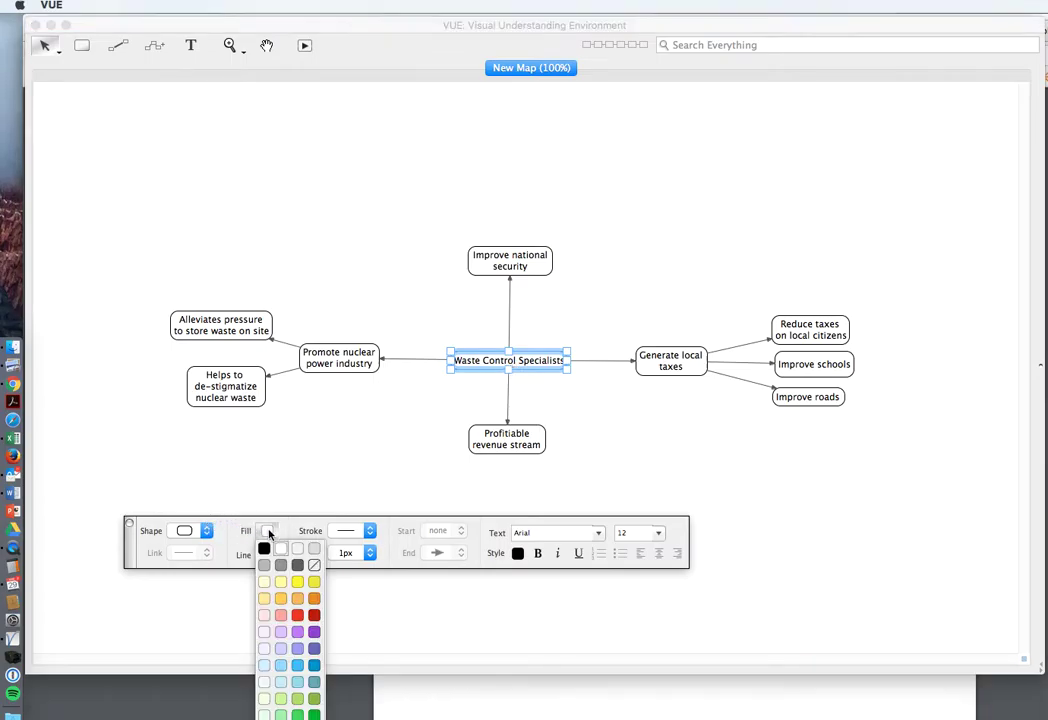
click(264, 582)
click(349, 496)
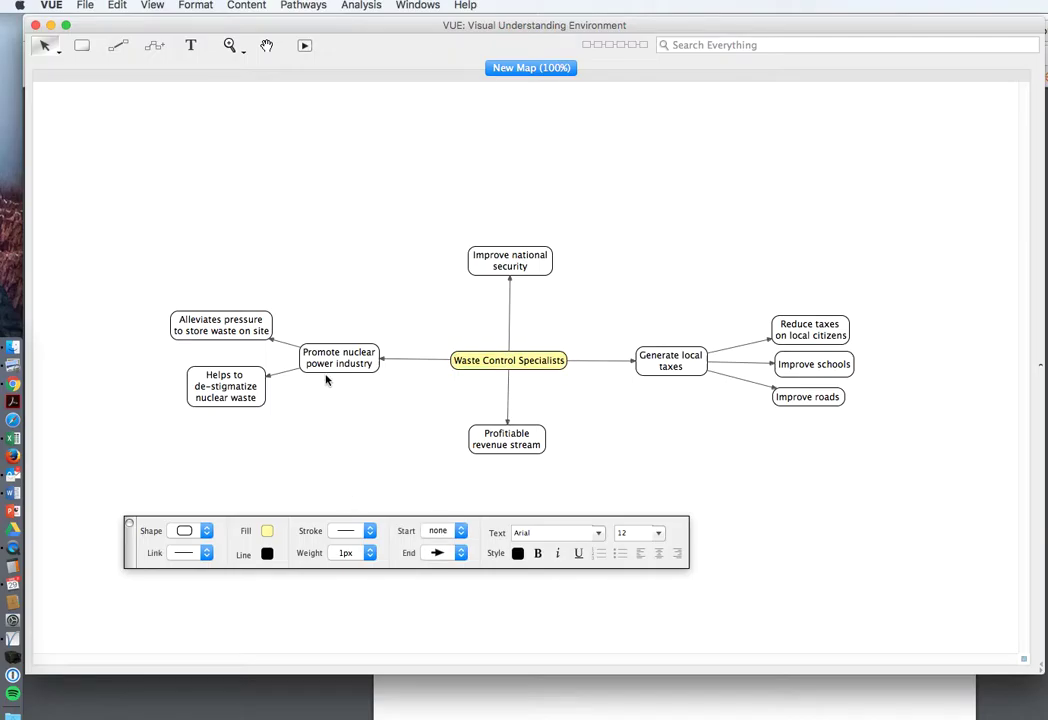
Fill the Promote nuclear power industry node with salmon pink and the Improve national security node with light lavender
click(352, 362)
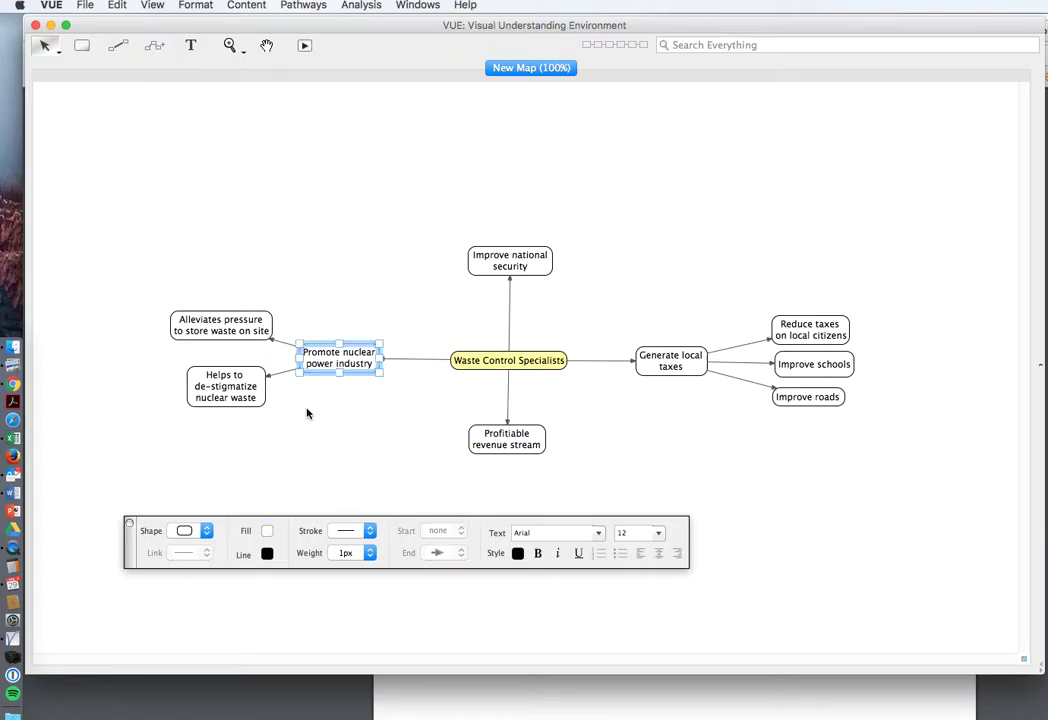
click(267, 531)
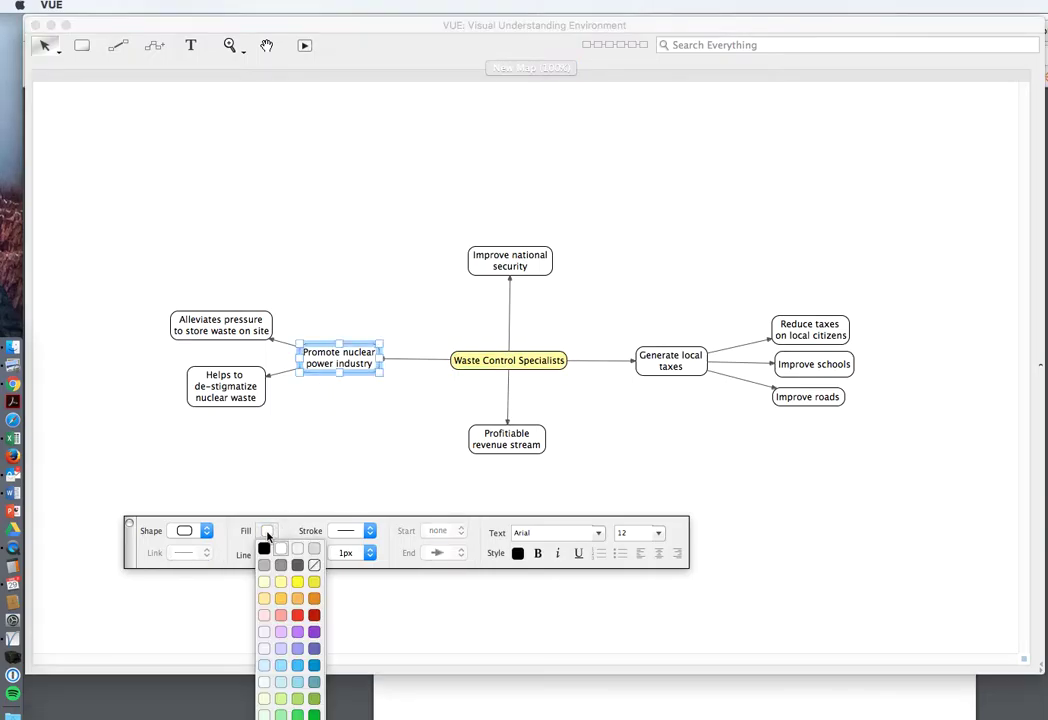
click(264, 617)
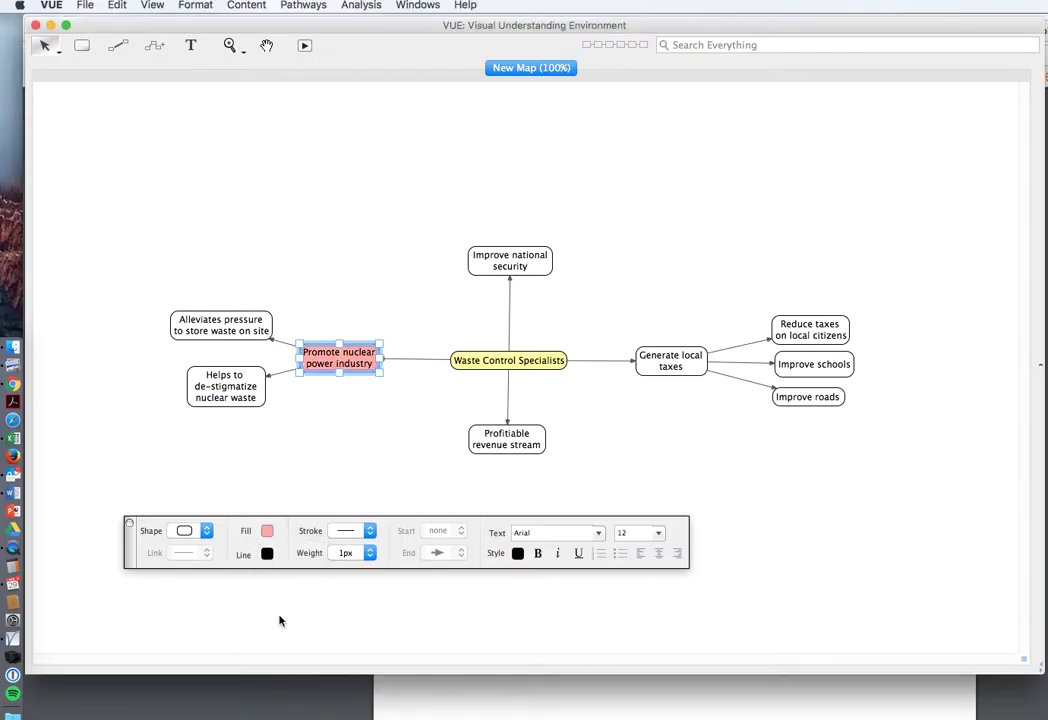
click(461, 255)
click(488, 264)
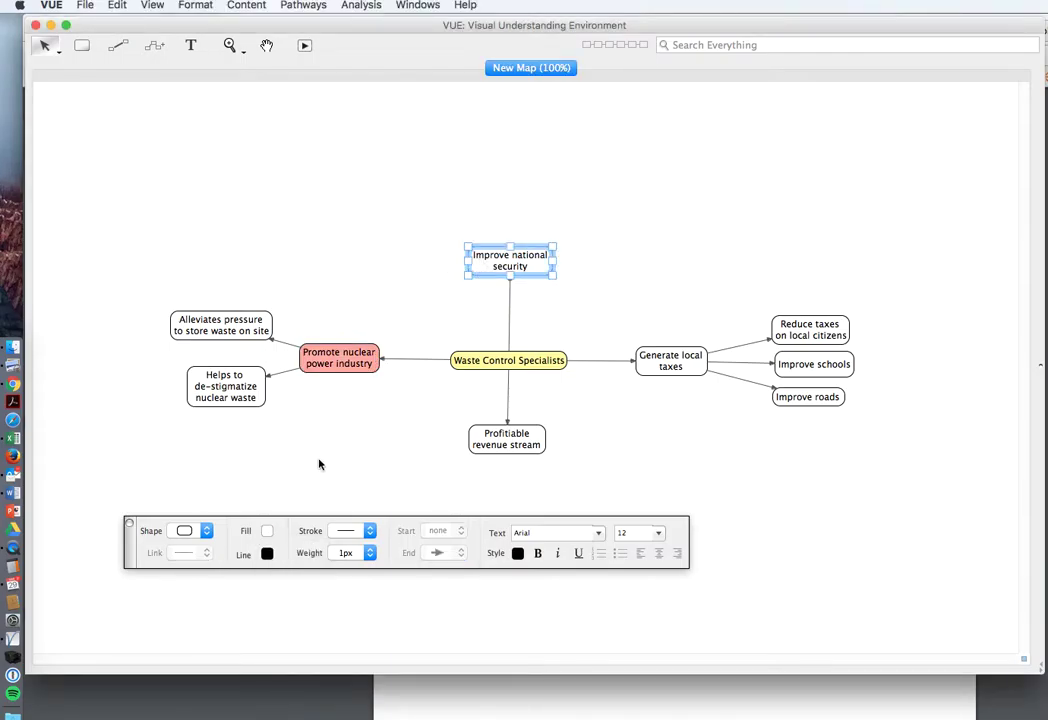
click(266, 531)
click(280, 648)
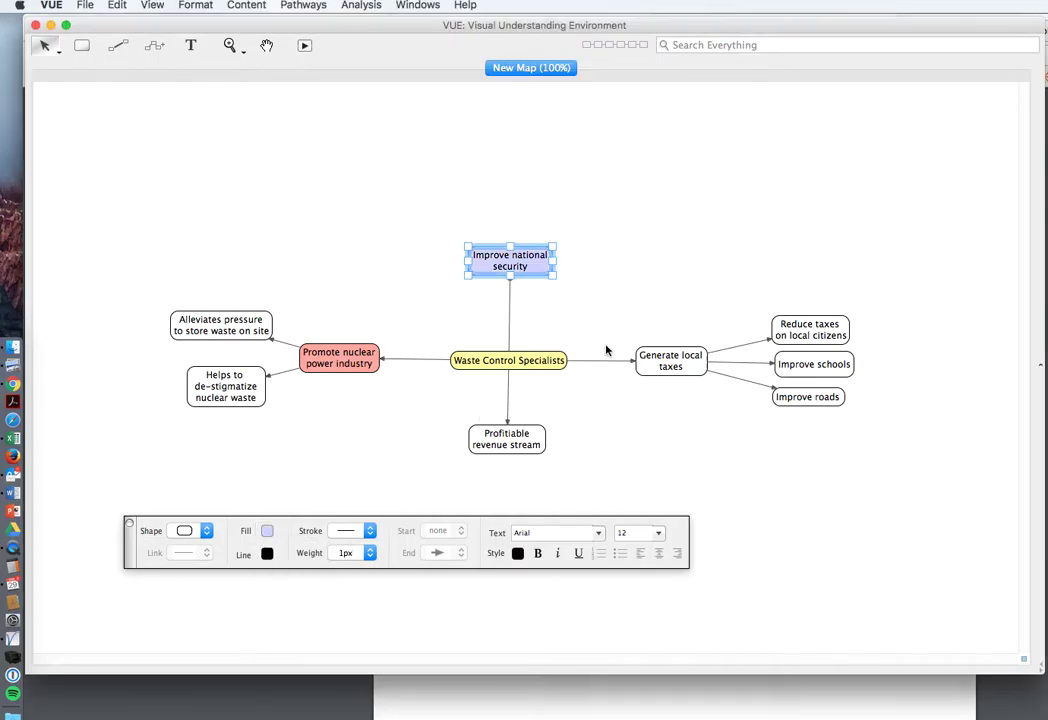
Fill the Generate local taxes node with light yellow-green and the Profitiable revenue stream node with mint green
click(651, 366)
click(266, 531)
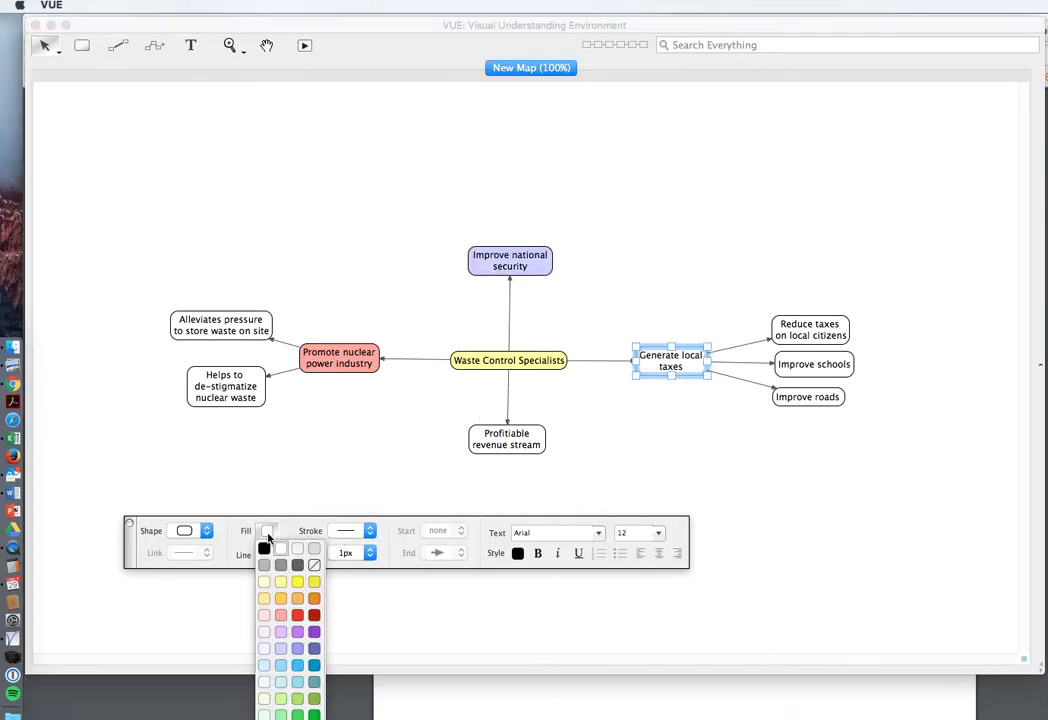
click(282, 702)
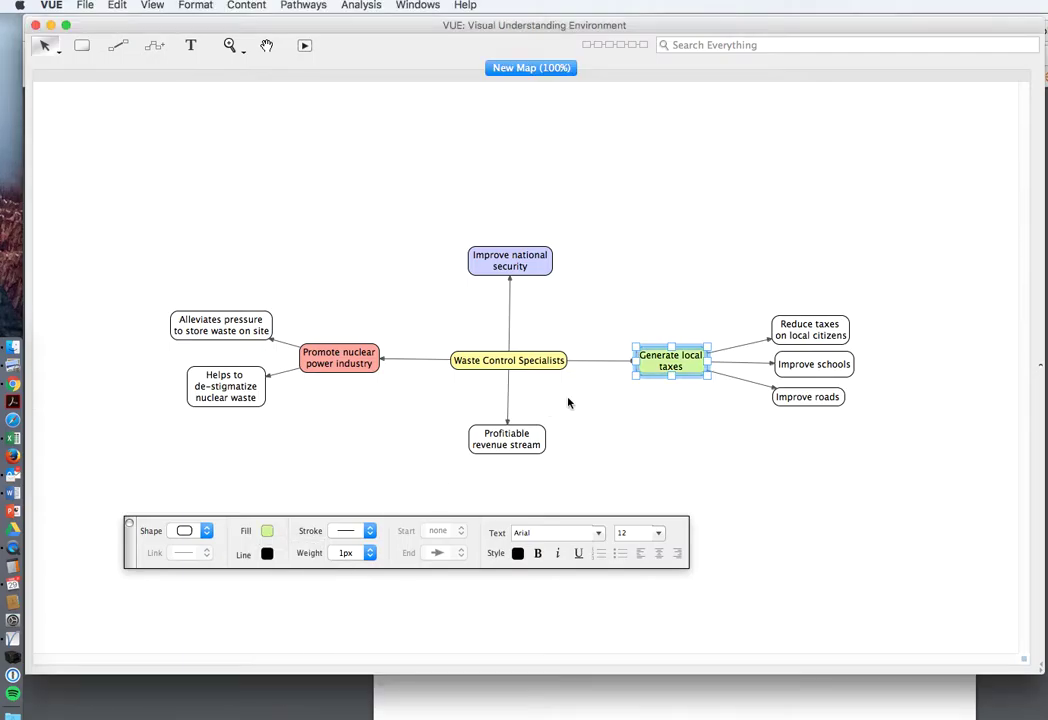
click(491, 437)
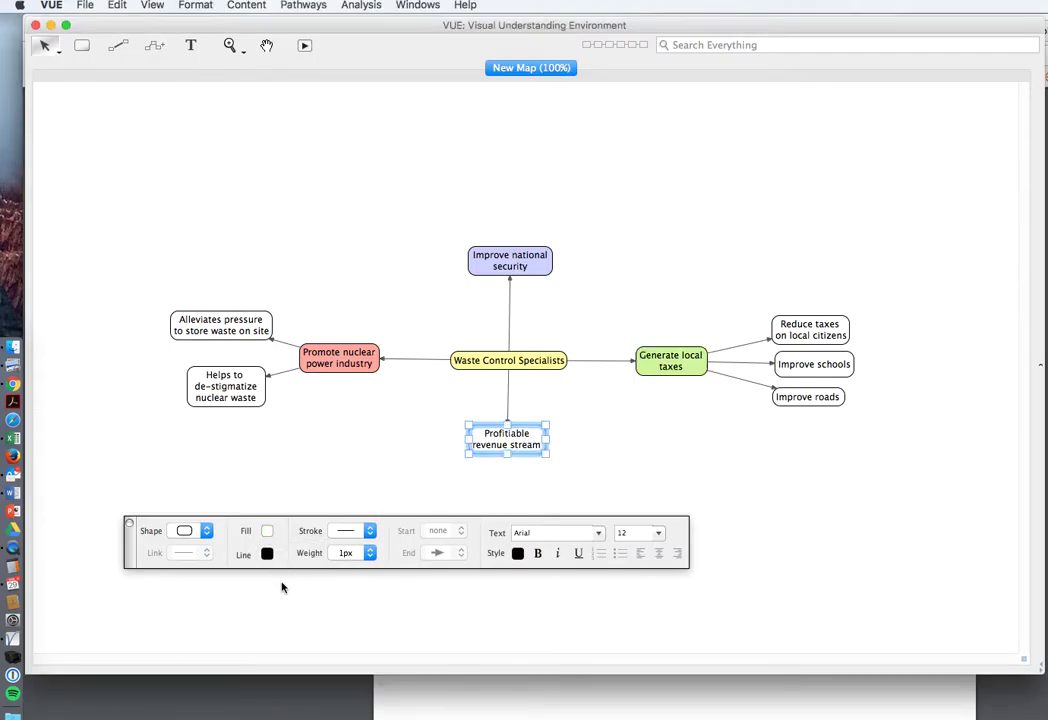
click(267, 531)
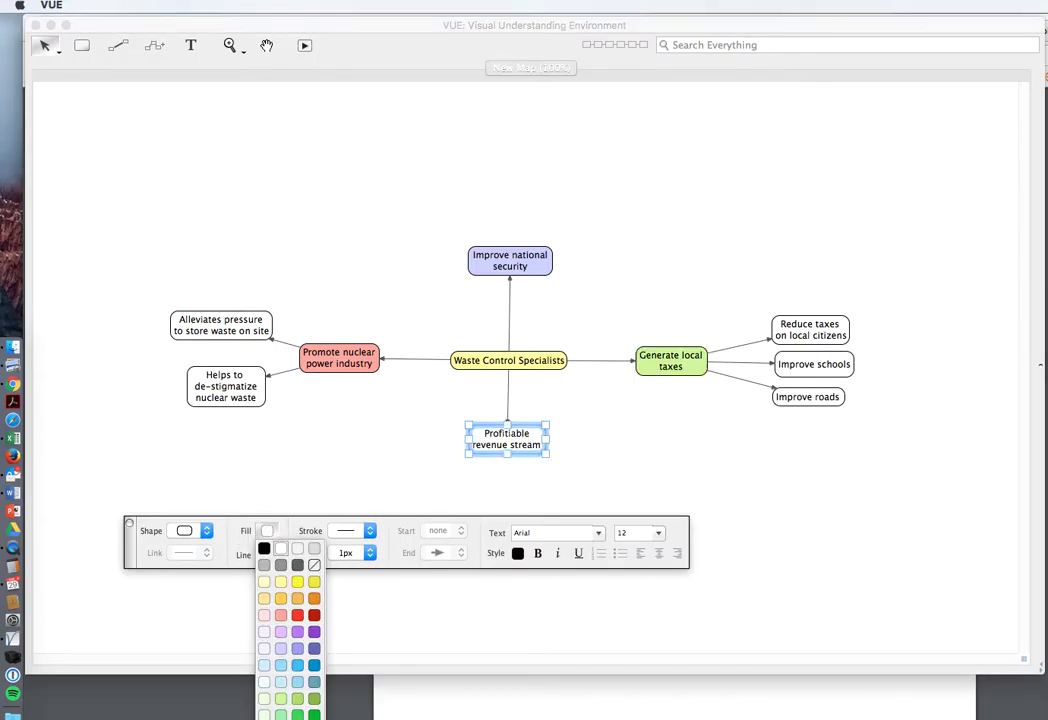
click(281, 714)
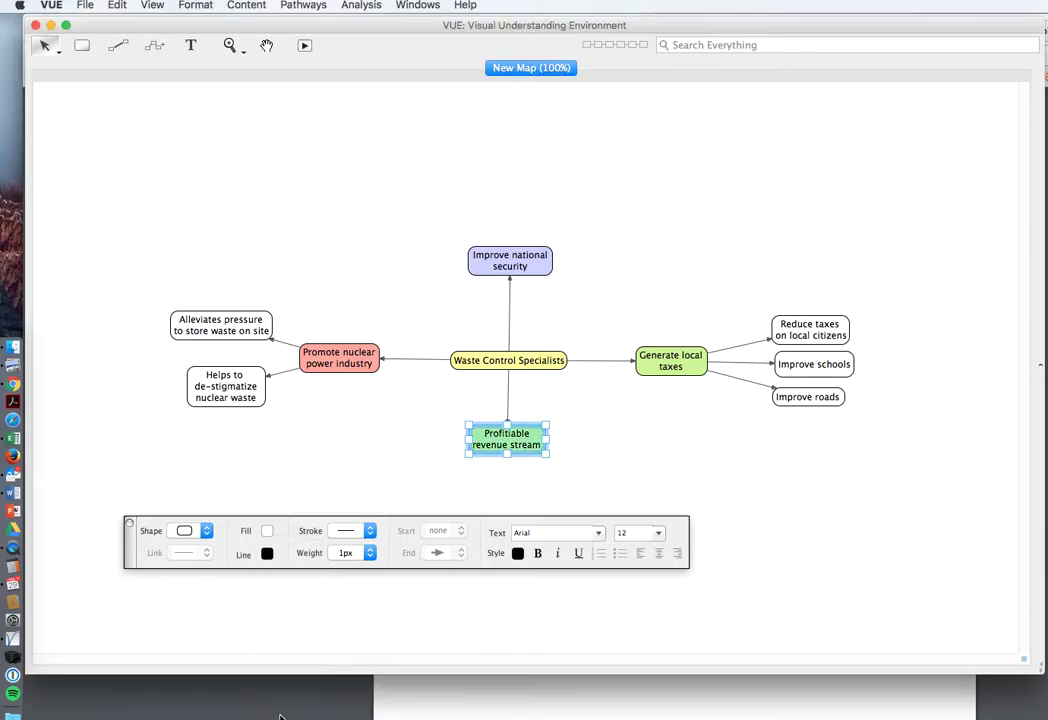
click(282, 463)
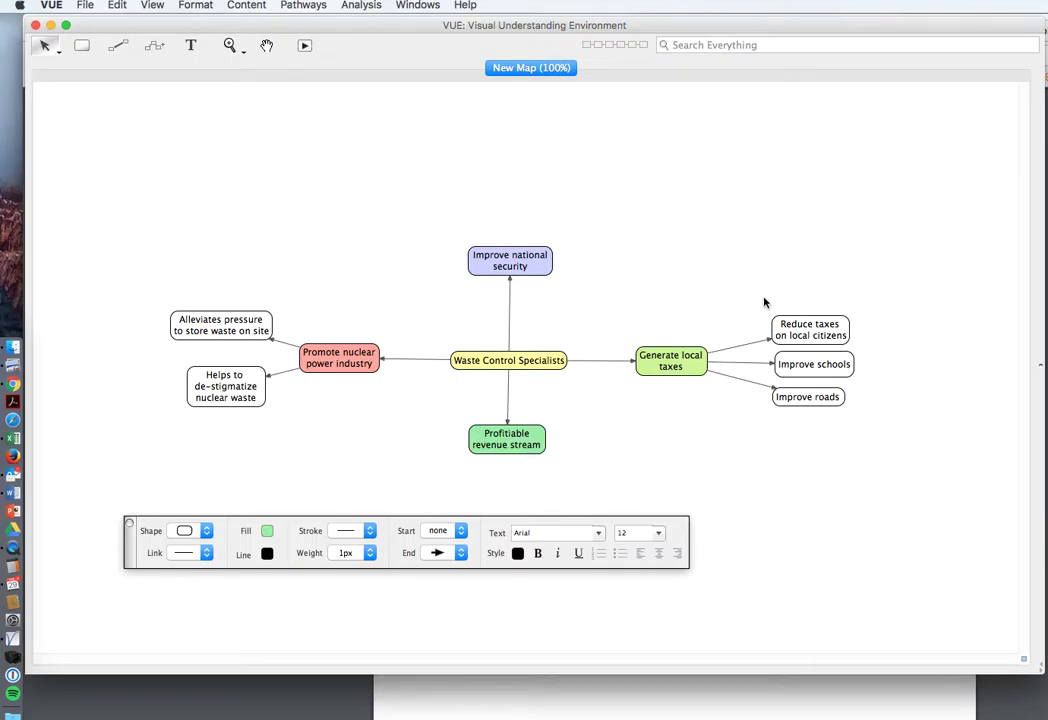
Fill the Reduce taxes on local citizens, Improve schools and Improve roads nodes with the same light yellow-green as Generate local taxes
drag(777, 316, 836, 425)
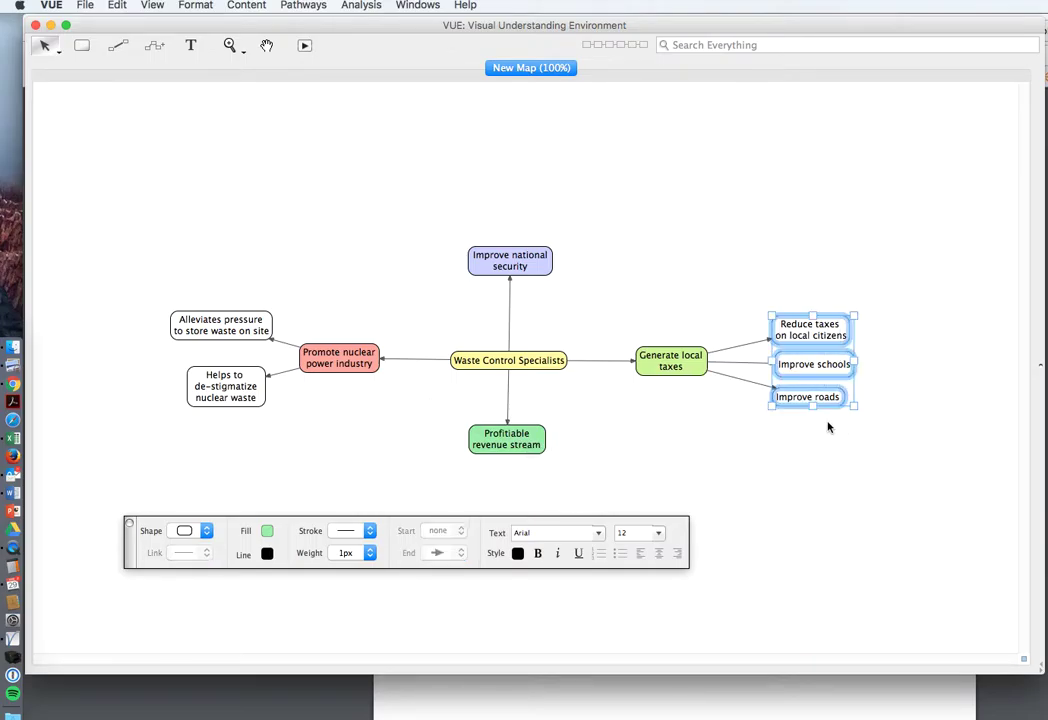
click(267, 531)
click(283, 699)
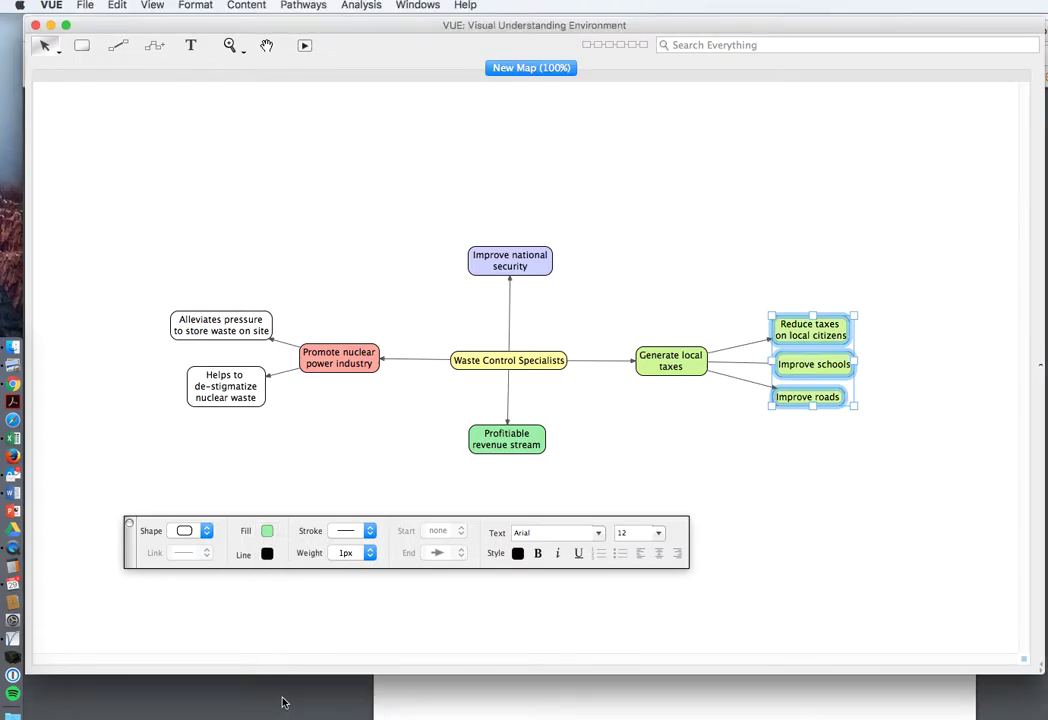
click(671, 334)
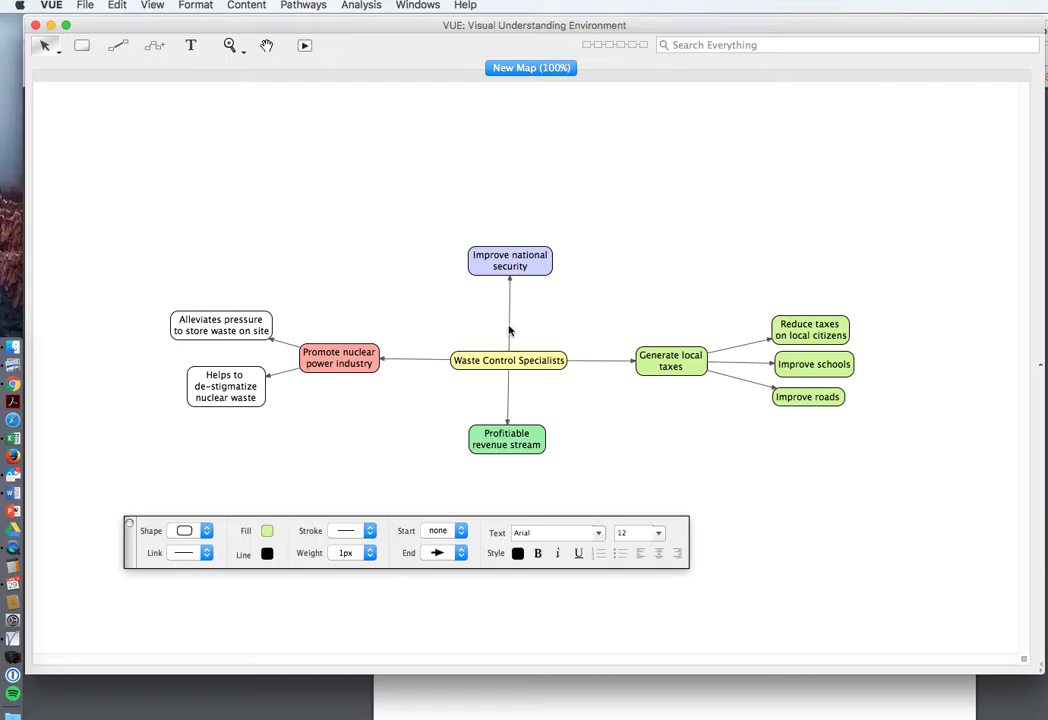
Label the link from Waste Control Specialists to Improve national security "they argue that it will"
click(510, 285)
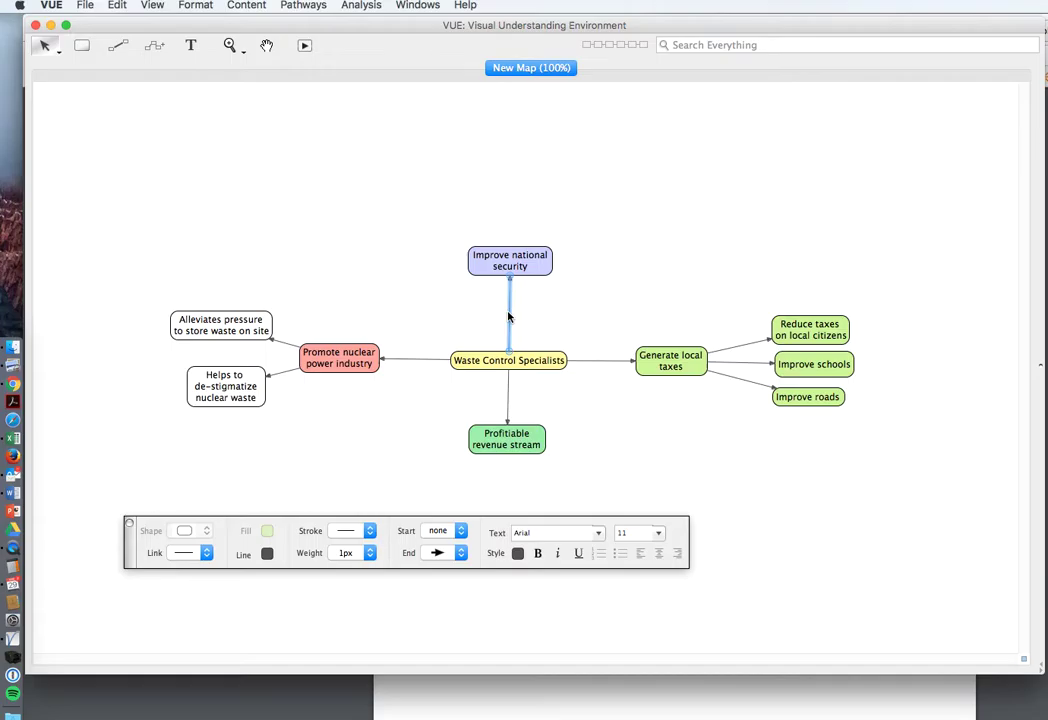
click(520, 311)
click(510, 312)
double_click(510, 312)
text(they are)
text(ue that)
text(it will)
click(608, 290)
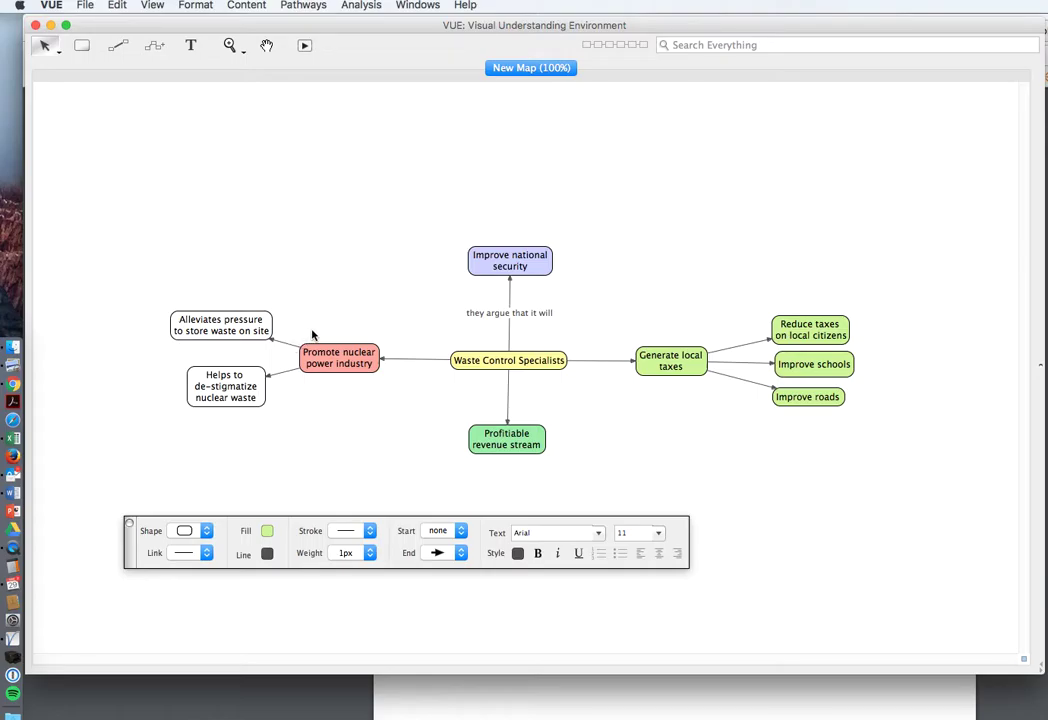
Add a start arrowhead to the link from Waste Control Specialists to Promote nuclear power industry, then reset its start to none
click(411, 360)
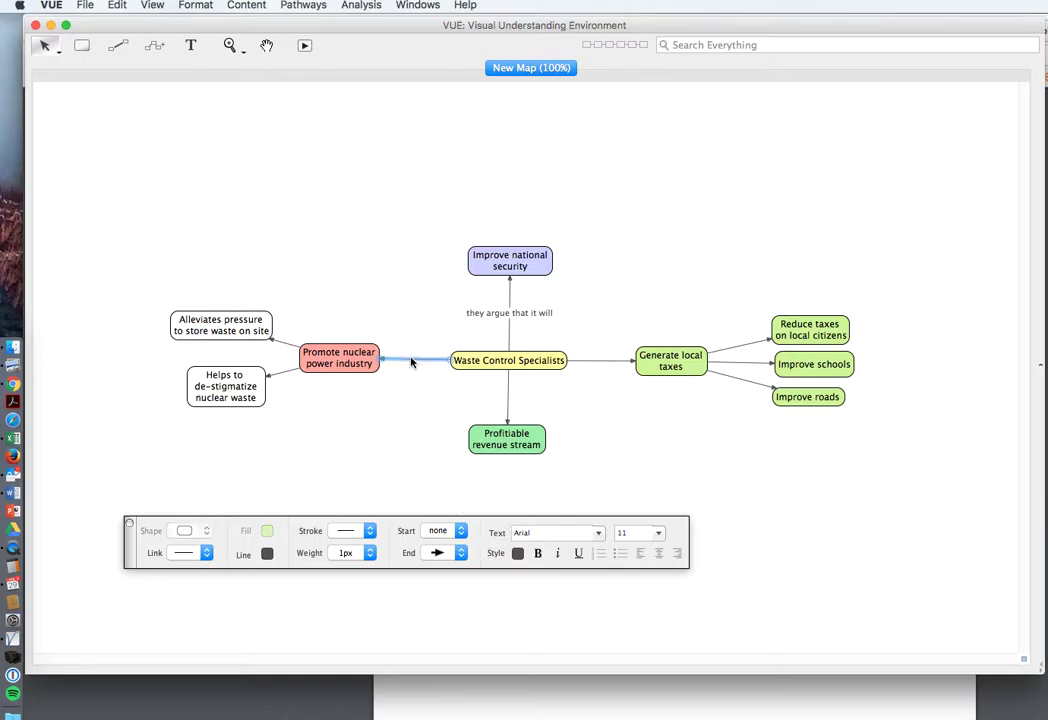
click(460, 532)
click(438, 531)
click(460, 531)
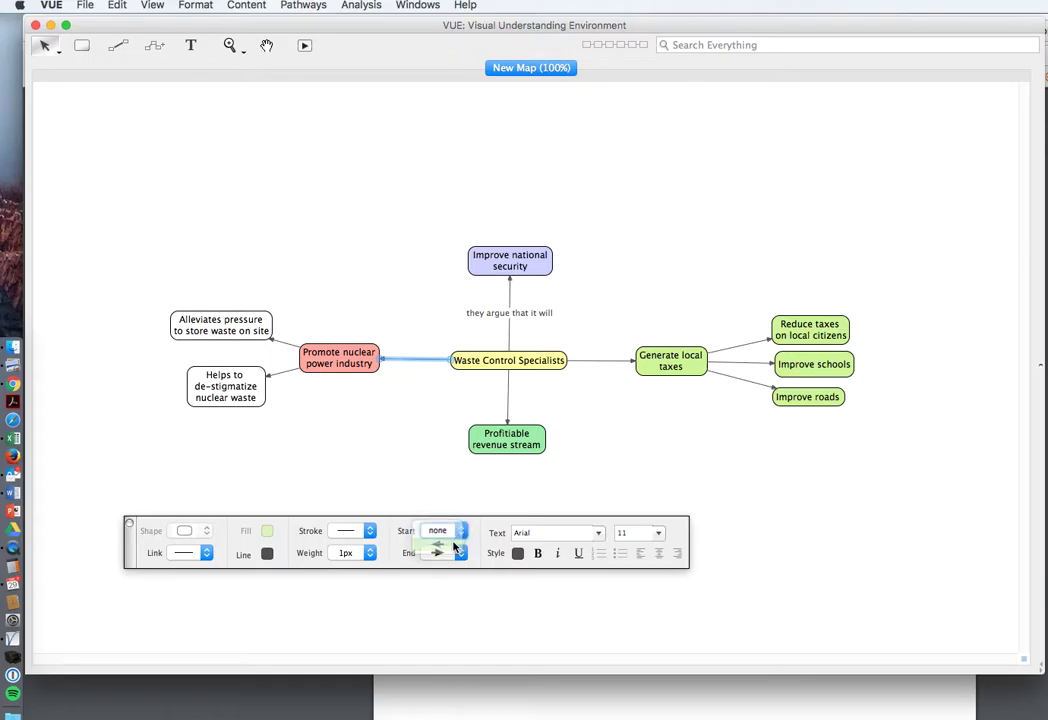
click(454, 547)
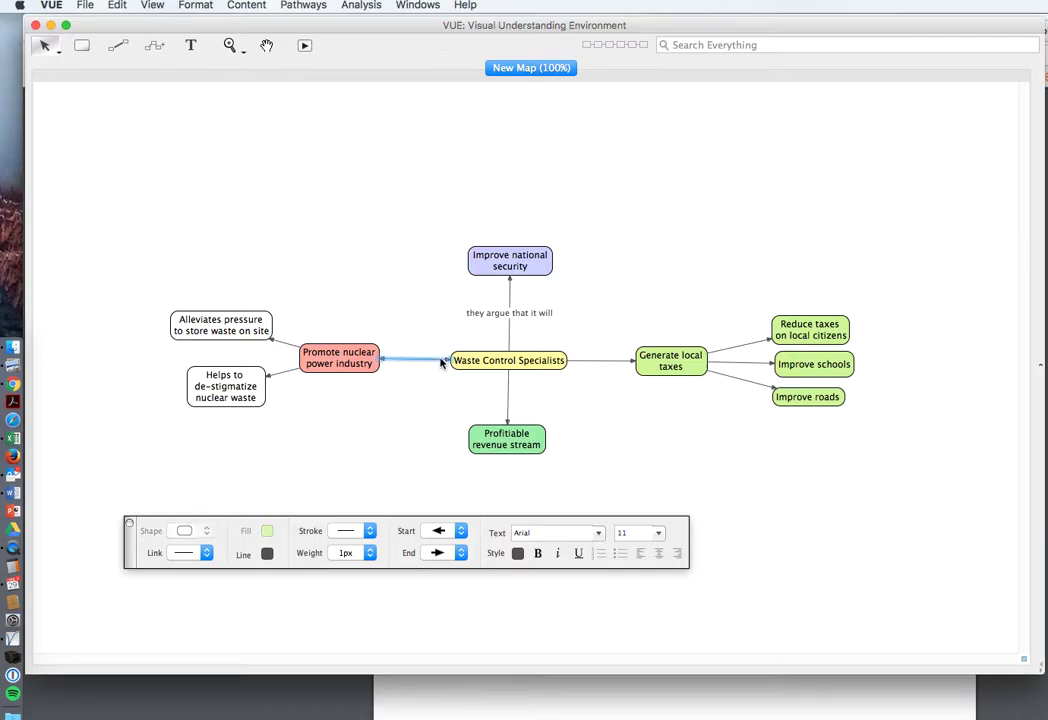
click(440, 531)
click(440, 516)
Set the stroke of the link from Waste Control Specialists to Promote nuclear power industry to a short-dashed line
click(362, 531)
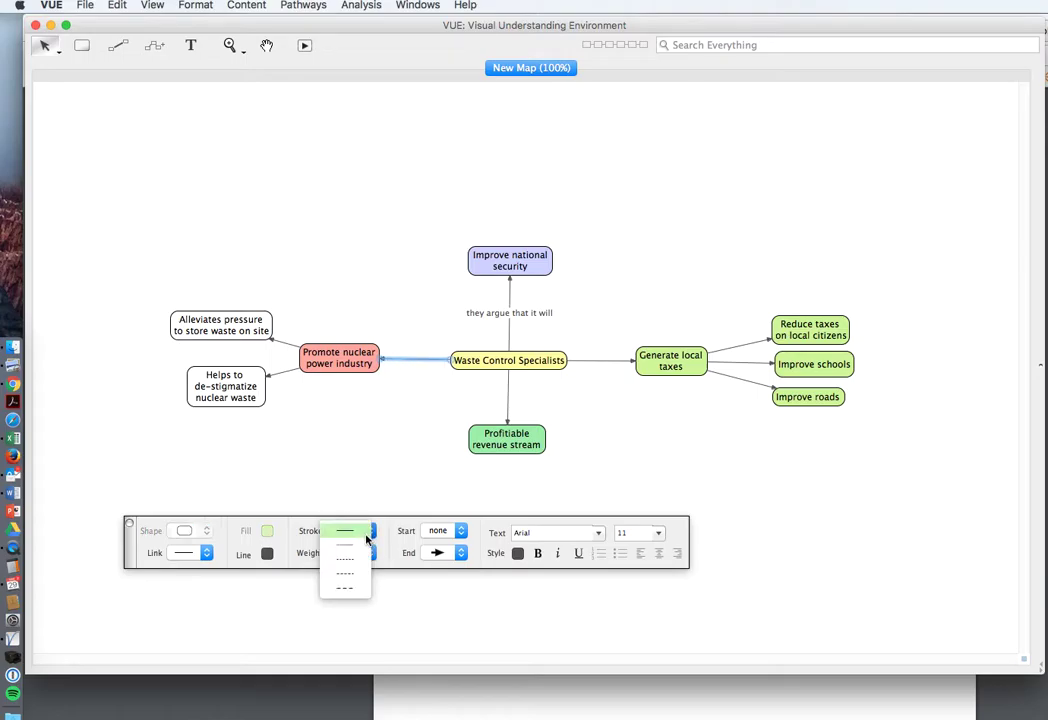
click(345, 572)
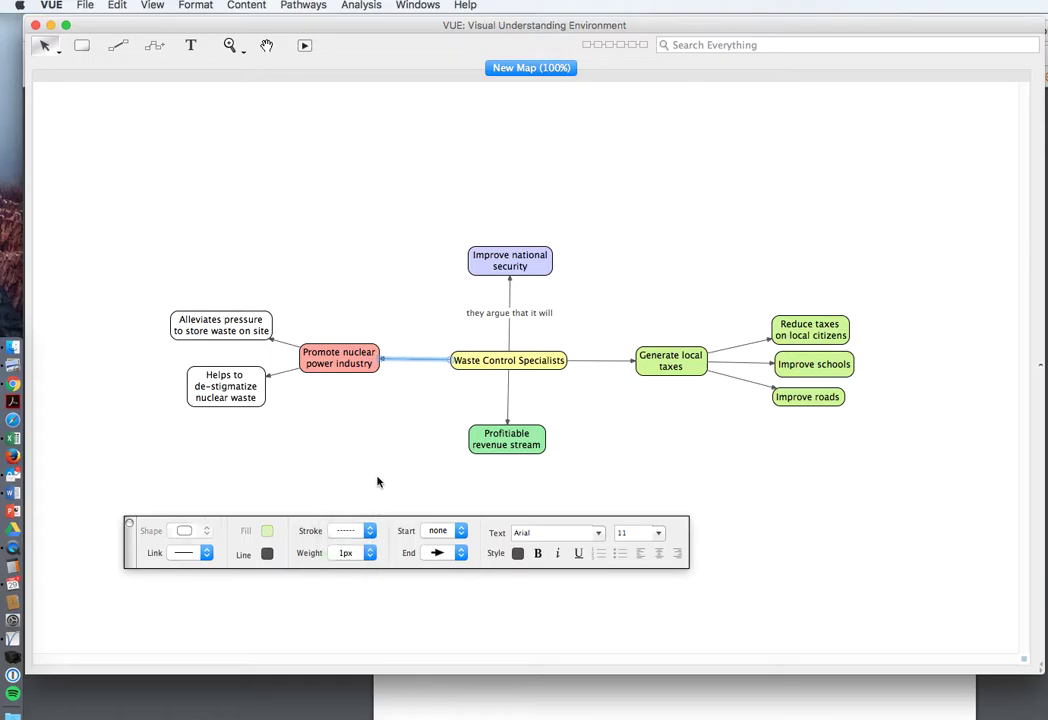
click(414, 361)
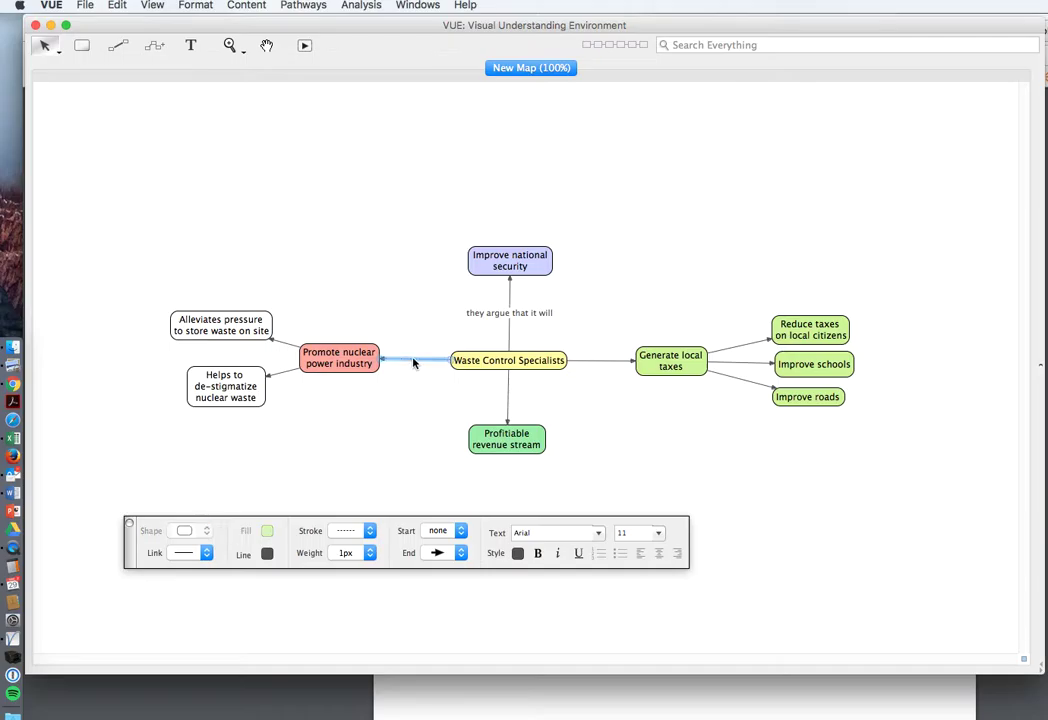
Set the stroke of the link from Waste Control Specialists to Promote nuclear power industry to a solid line
click(369, 532)
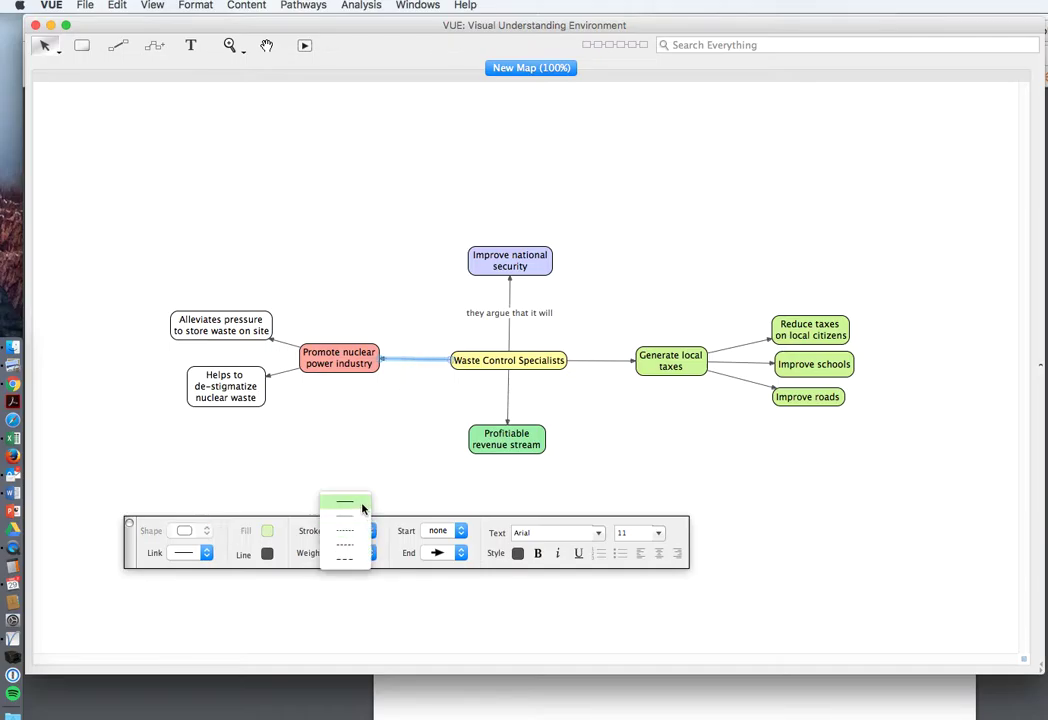
click(362, 506)
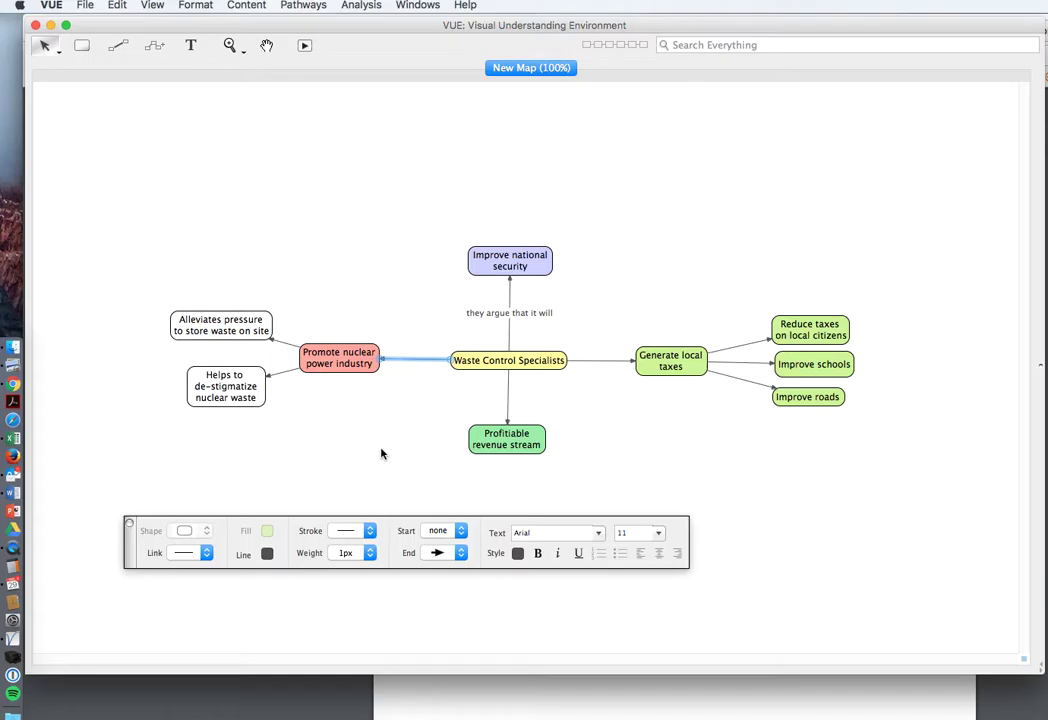
click(433, 328)
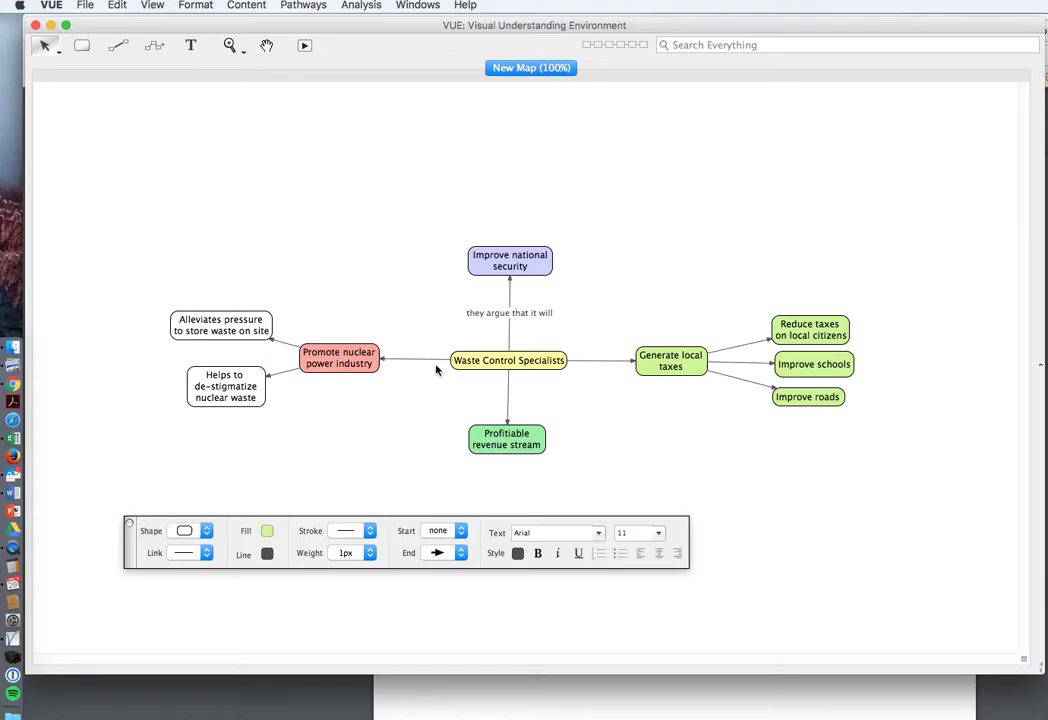
Set the link from Waste Control Specialists to Promote nuclear power industry to 6px weight and a light yellow line colour
click(424, 360)
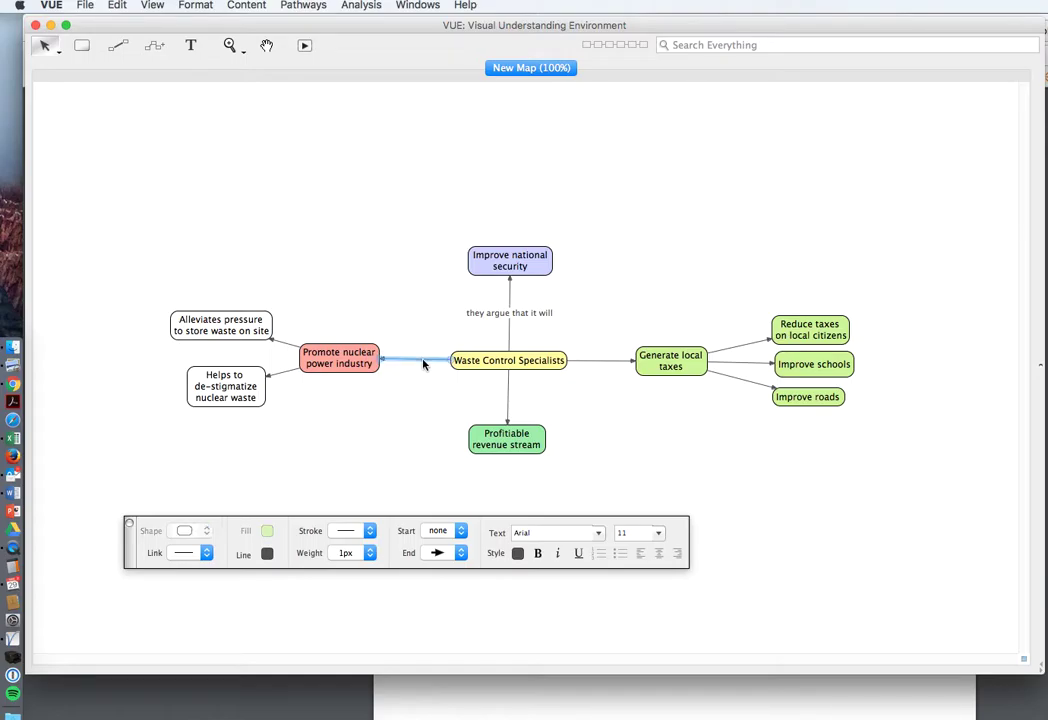
click(362, 553)
click(356, 627)
click(269, 556)
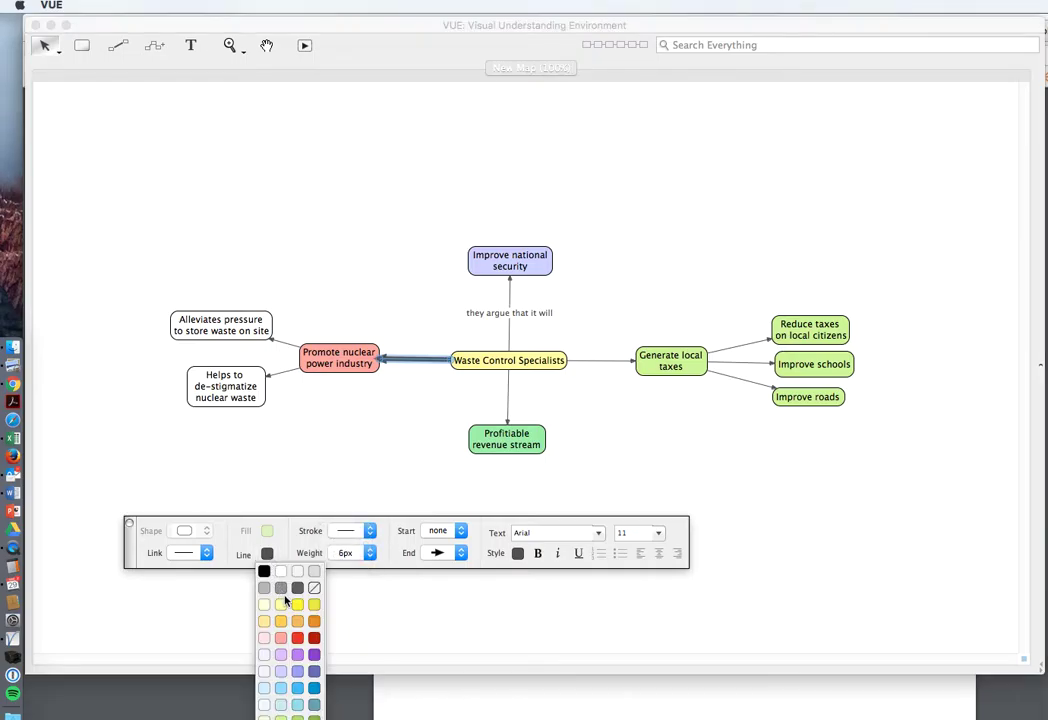
click(286, 607)
click(370, 444)
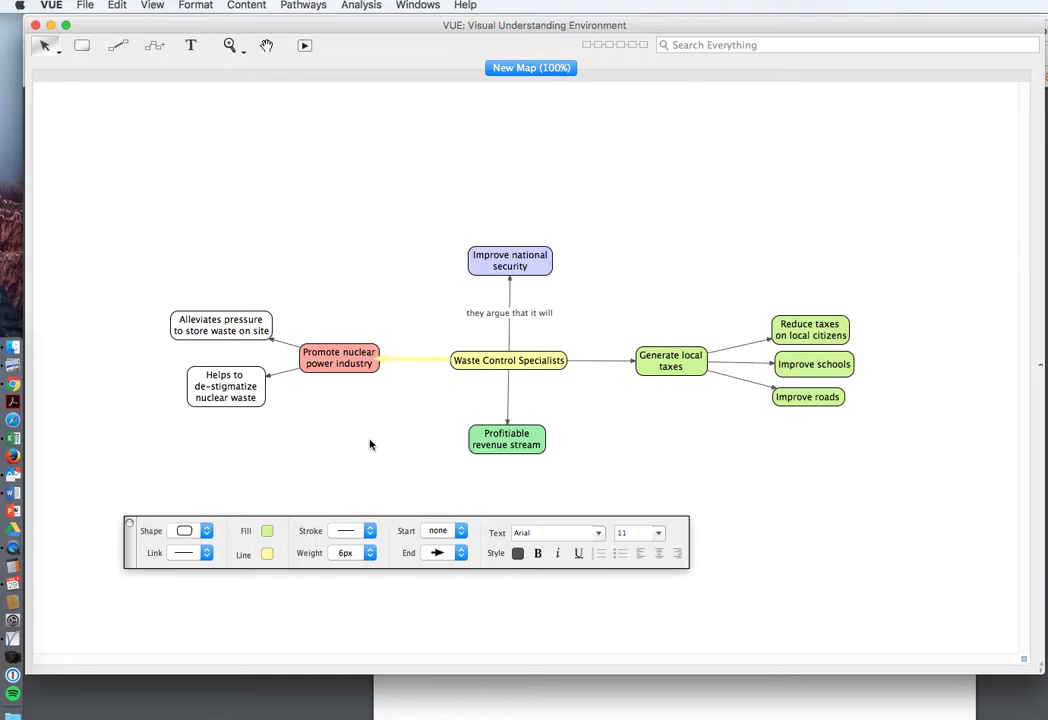
Colour the link from Waste Control Specialists to Promote nuclear power industry black and set its weight to 1px
click(405, 359)
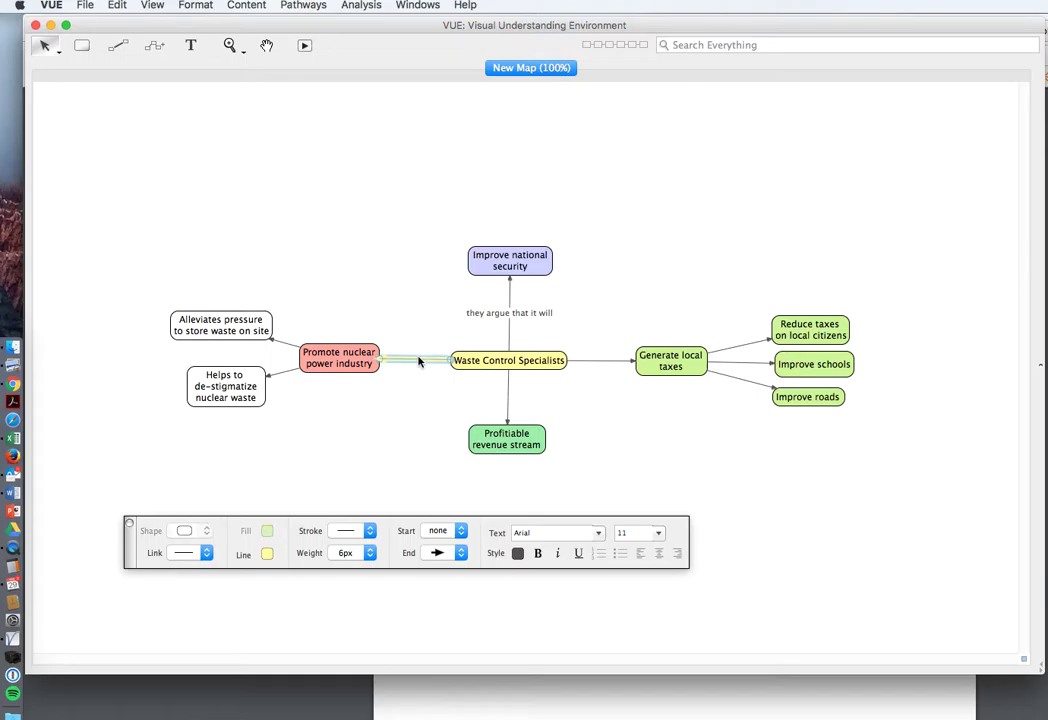
click(270, 553)
click(265, 568)
click(369, 554)
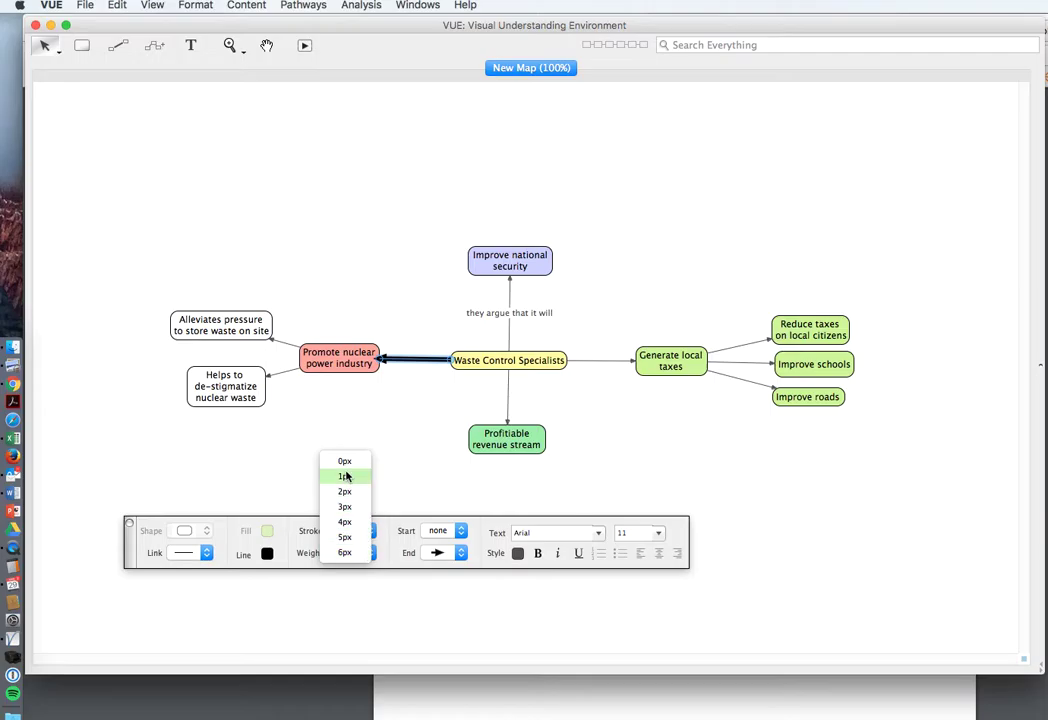
click(345, 477)
click(381, 447)
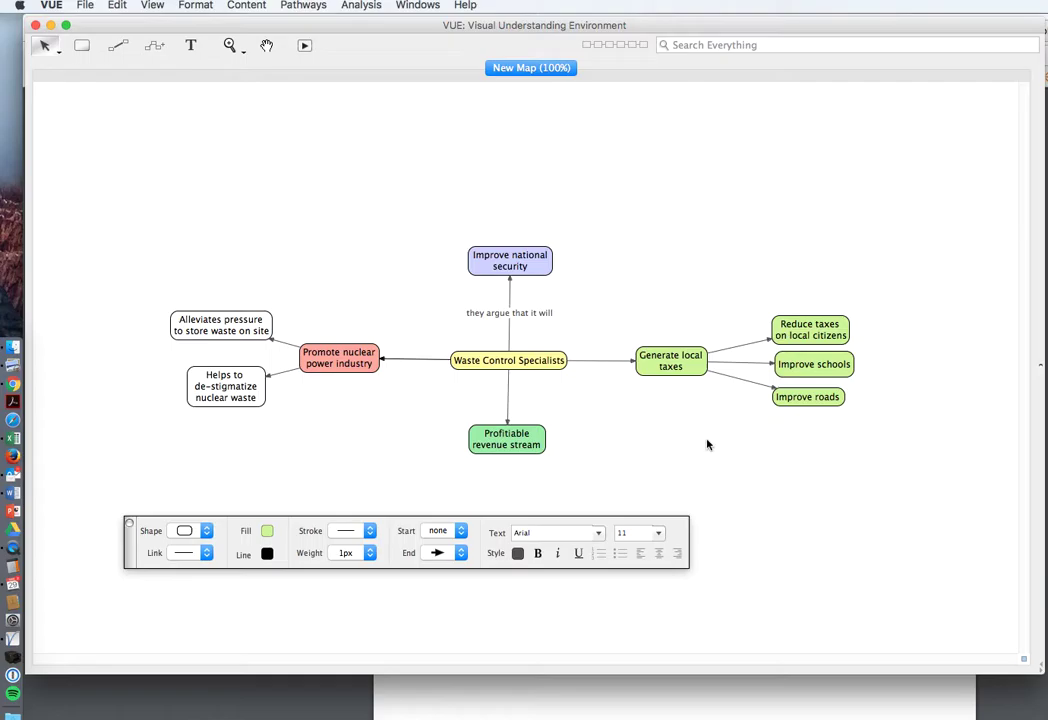
Draw a link from Promote nuclear power industry to Profitiable revenue stream, leaving it unlabelled
drag(667, 525, 659, 555)
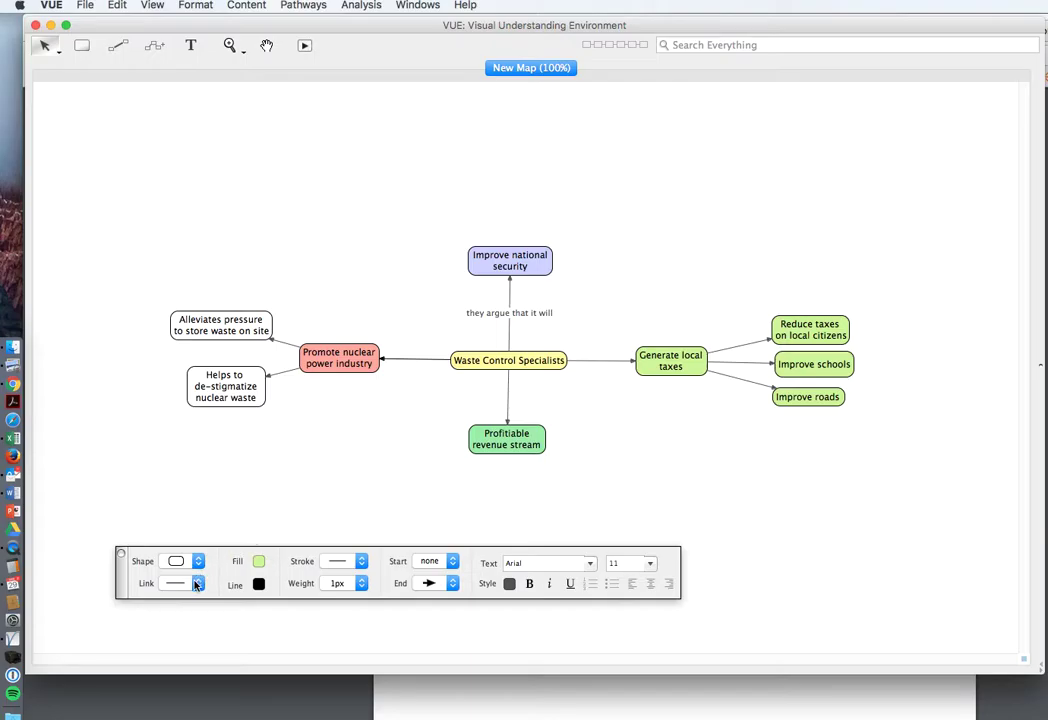
click(117, 48)
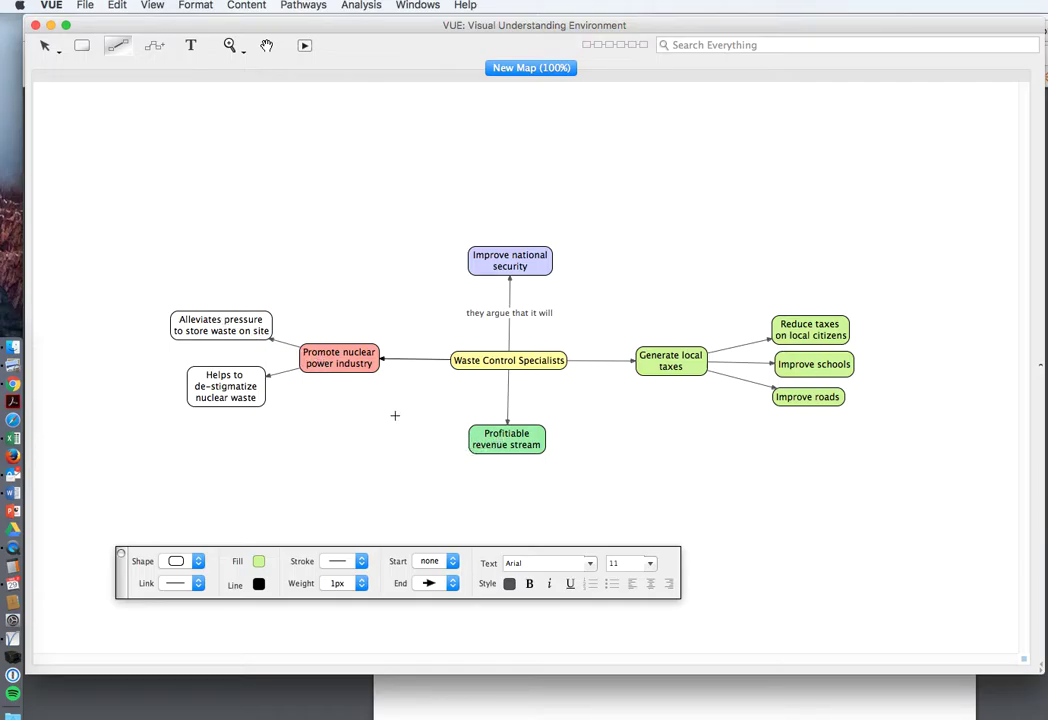
drag(355, 368, 490, 437)
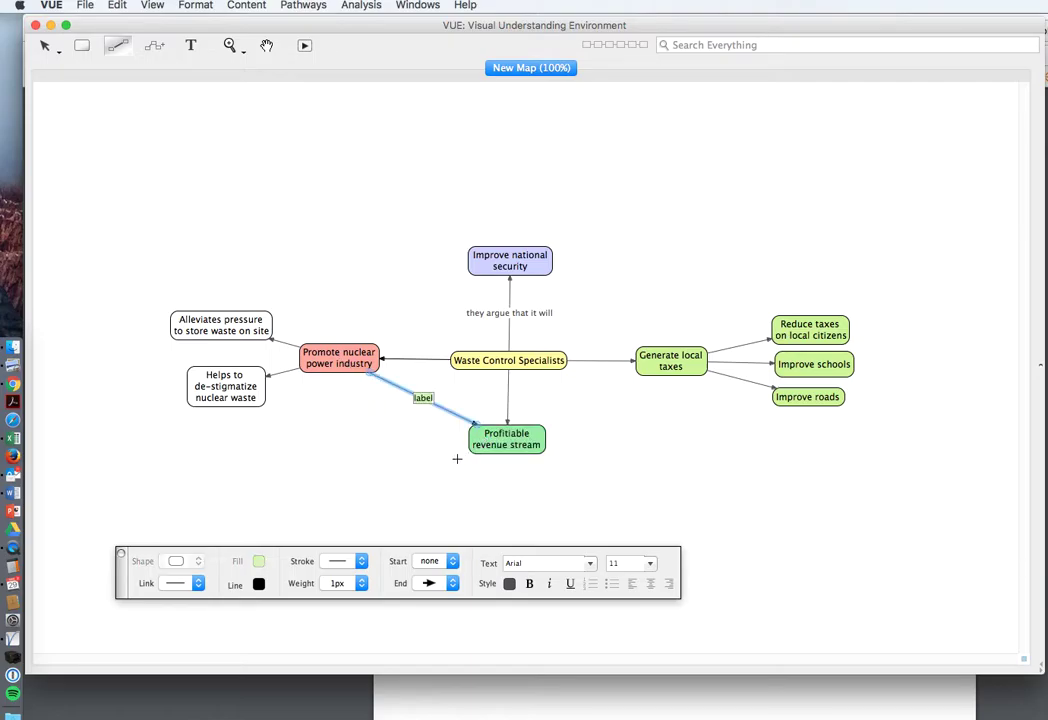
click(448, 465)
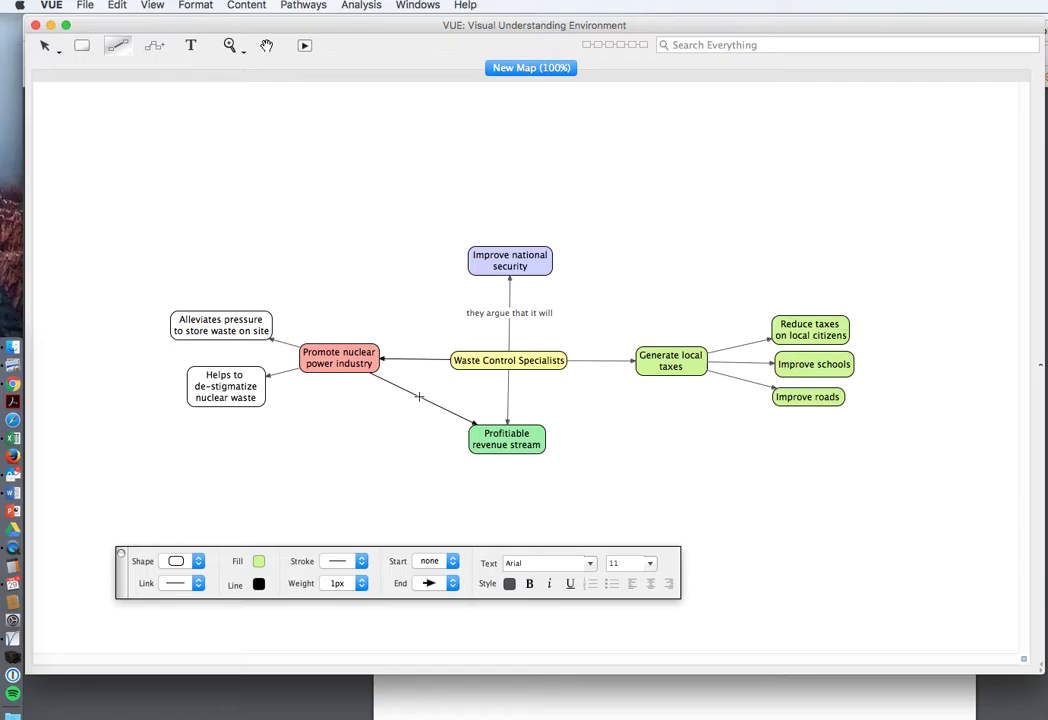
Make the link from Promote nuclear power industry to Profitiable revenue stream a single curve bowing down and to the left
click(44, 45)
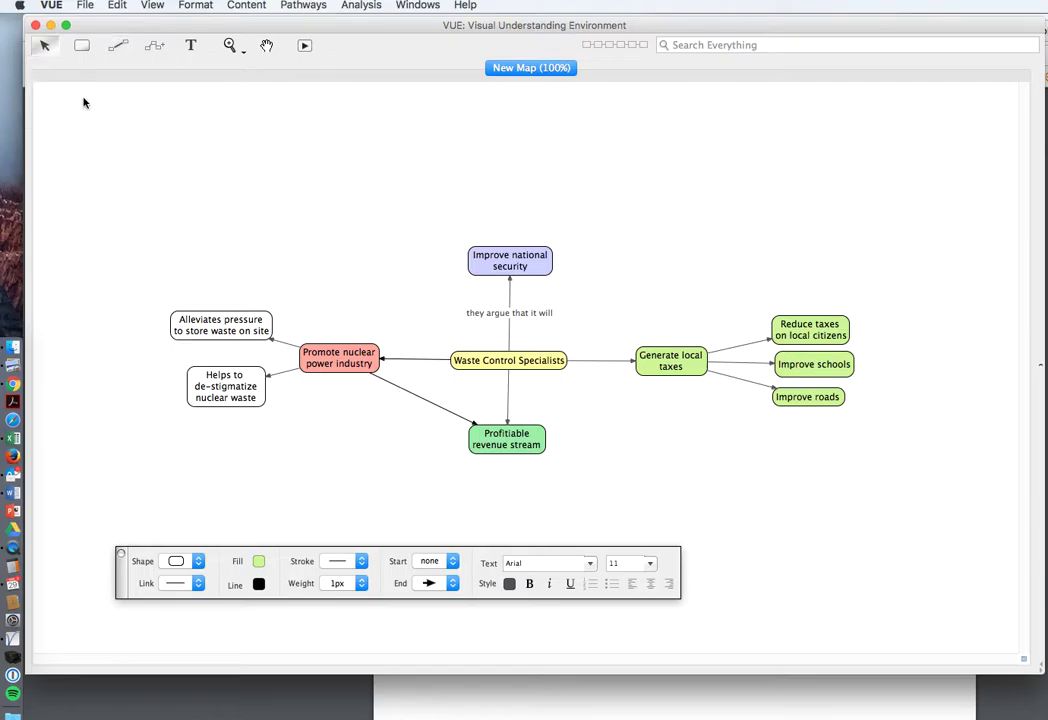
click(450, 413)
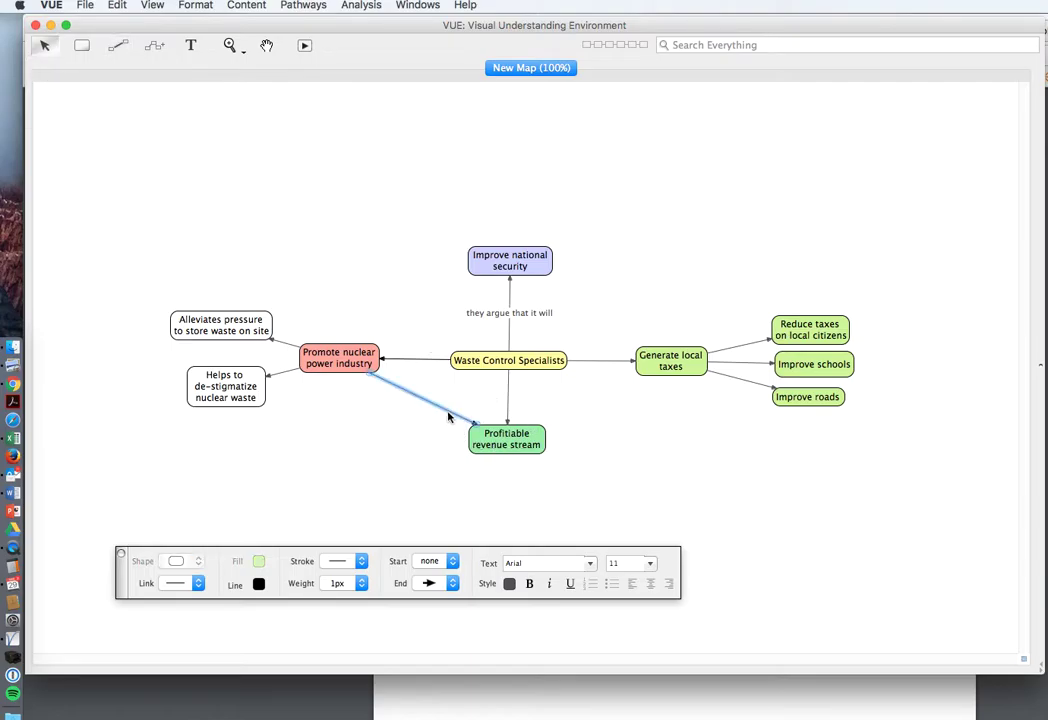
click(199, 583)
click(175, 602)
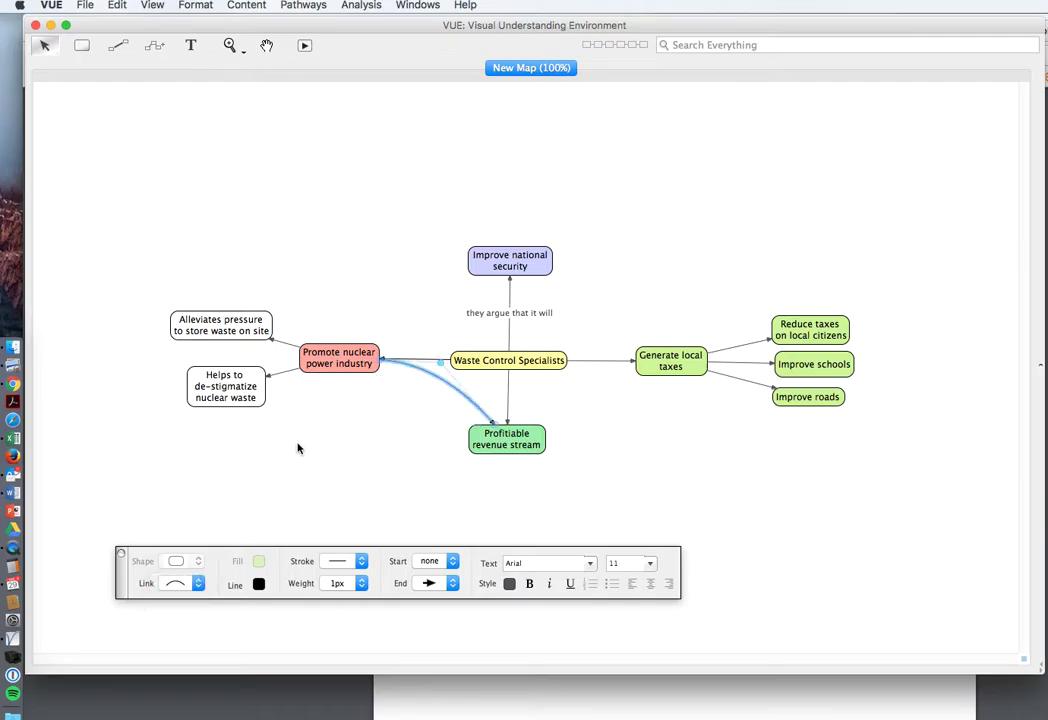
drag(443, 363, 351, 448)
click(358, 466)
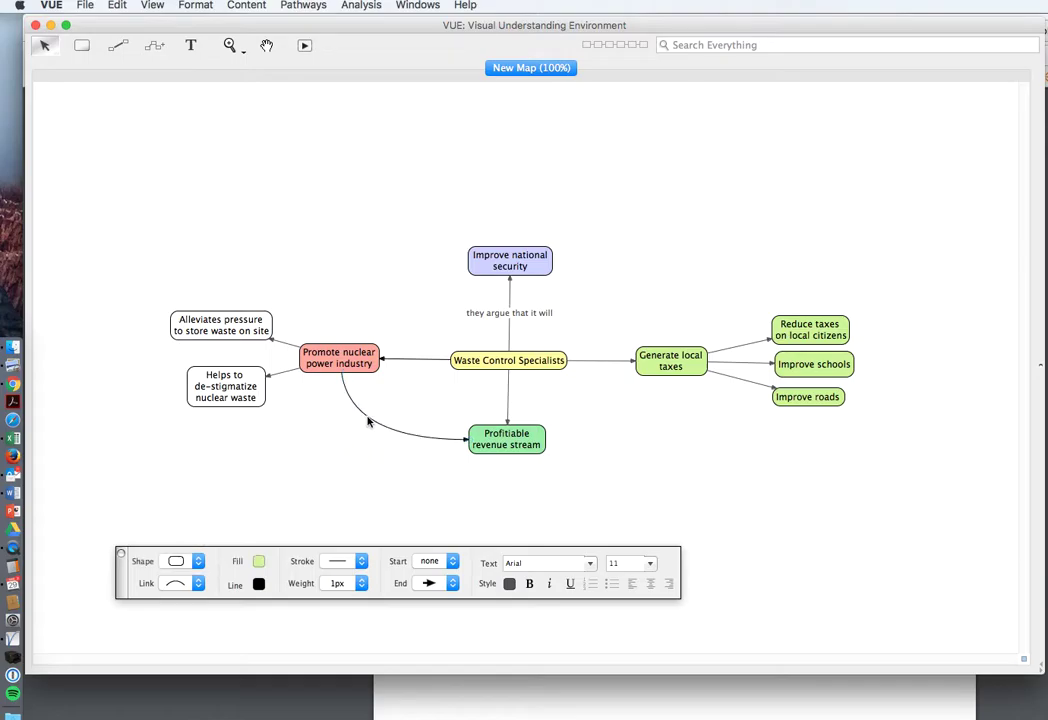
Set the stroke of the curved link to Profitiable revenue stream to the first dotted line style
click(368, 421)
click(352, 561)
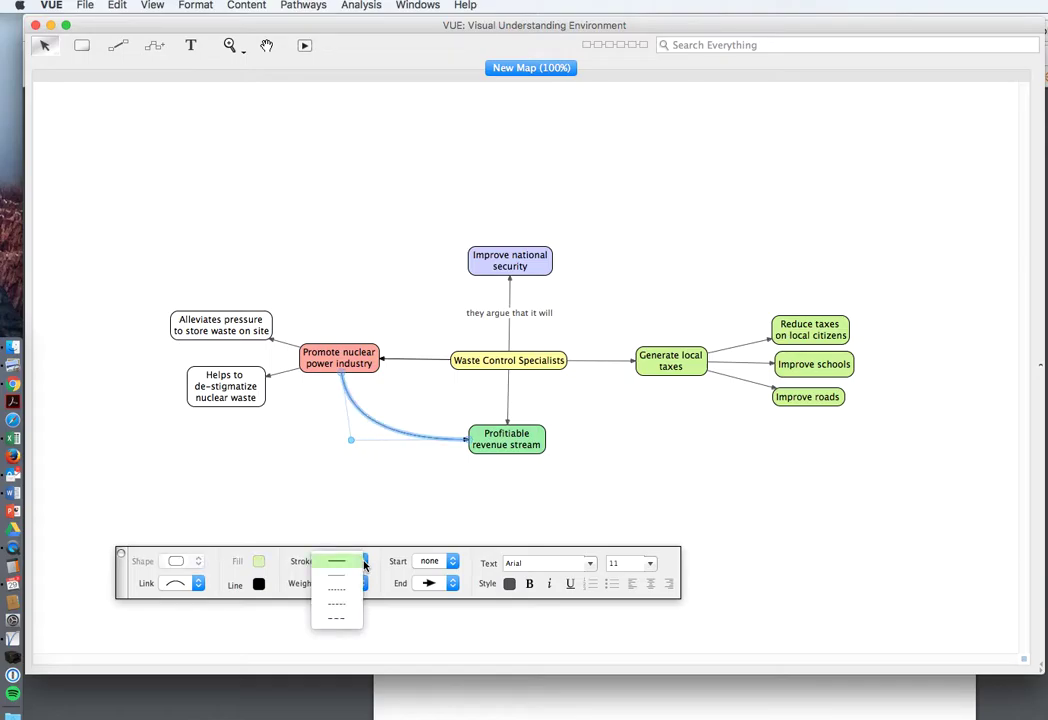
click(354, 596)
click(311, 516)
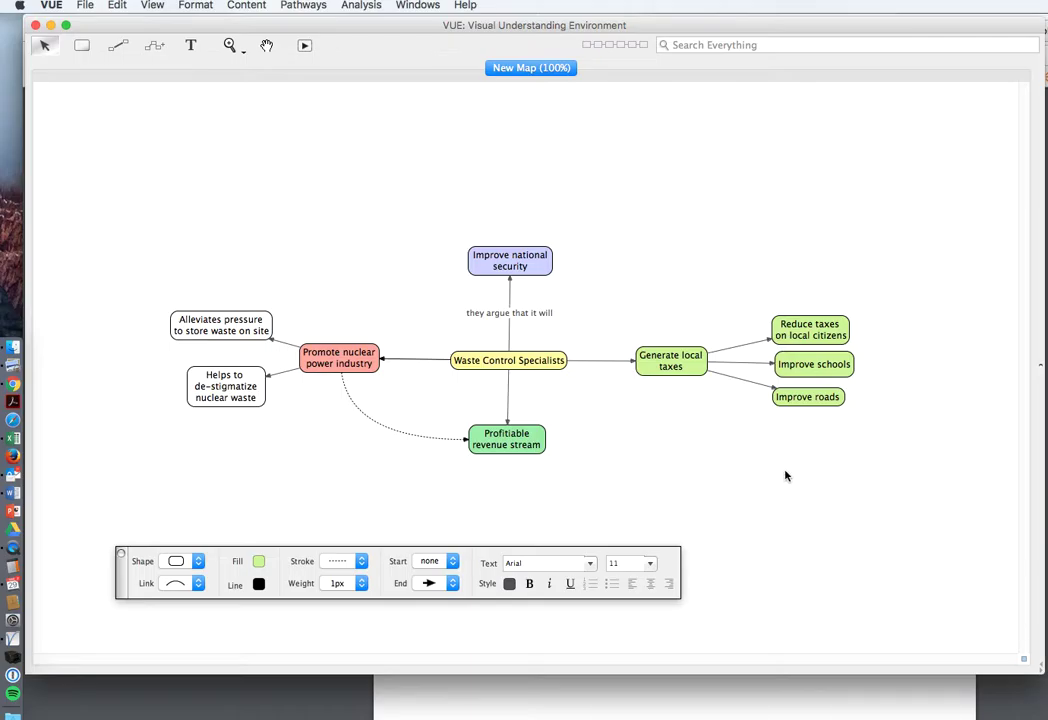
Show the Panner and place it slightly lower, below the Improve roads node
click(415, 5)
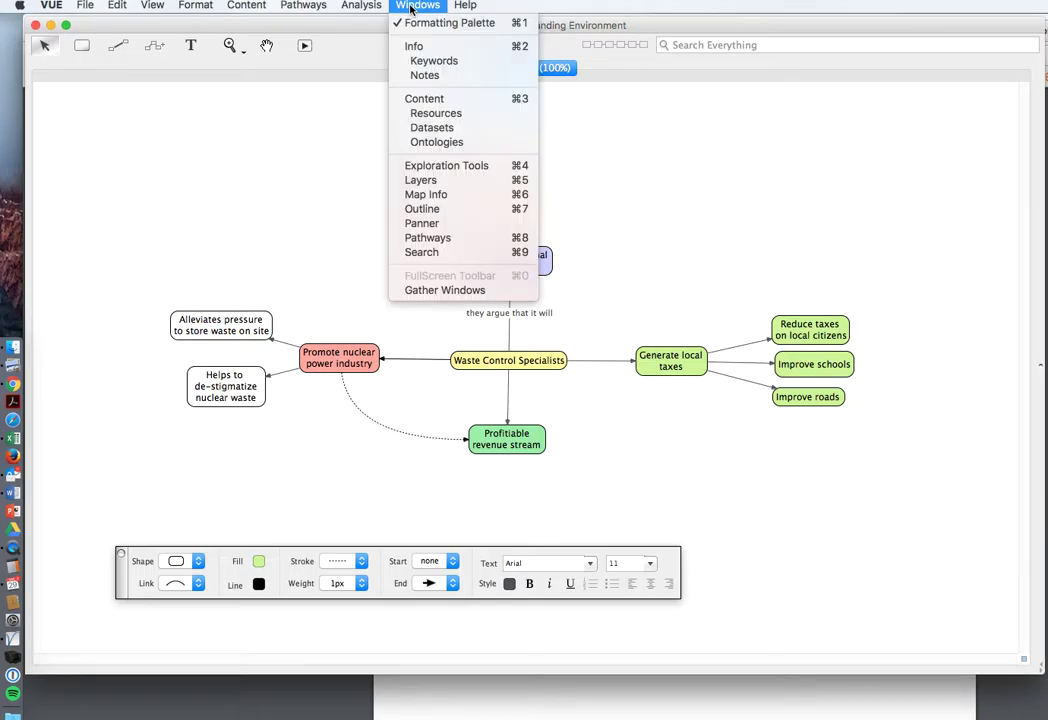
click(436, 224)
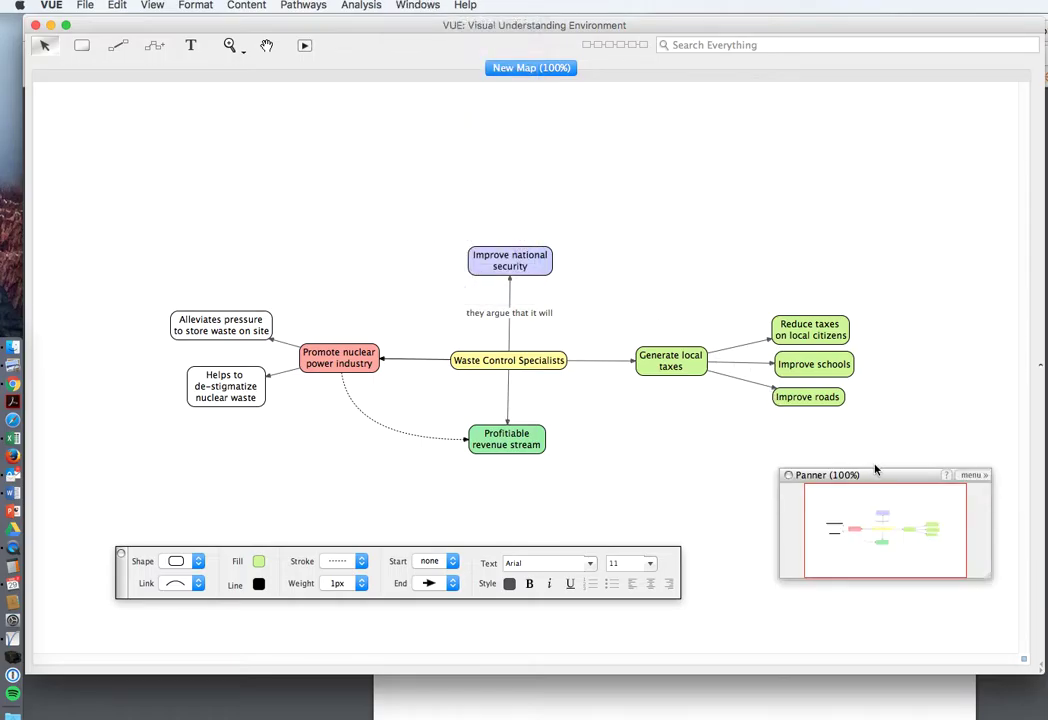
drag(882, 480, 884, 496)
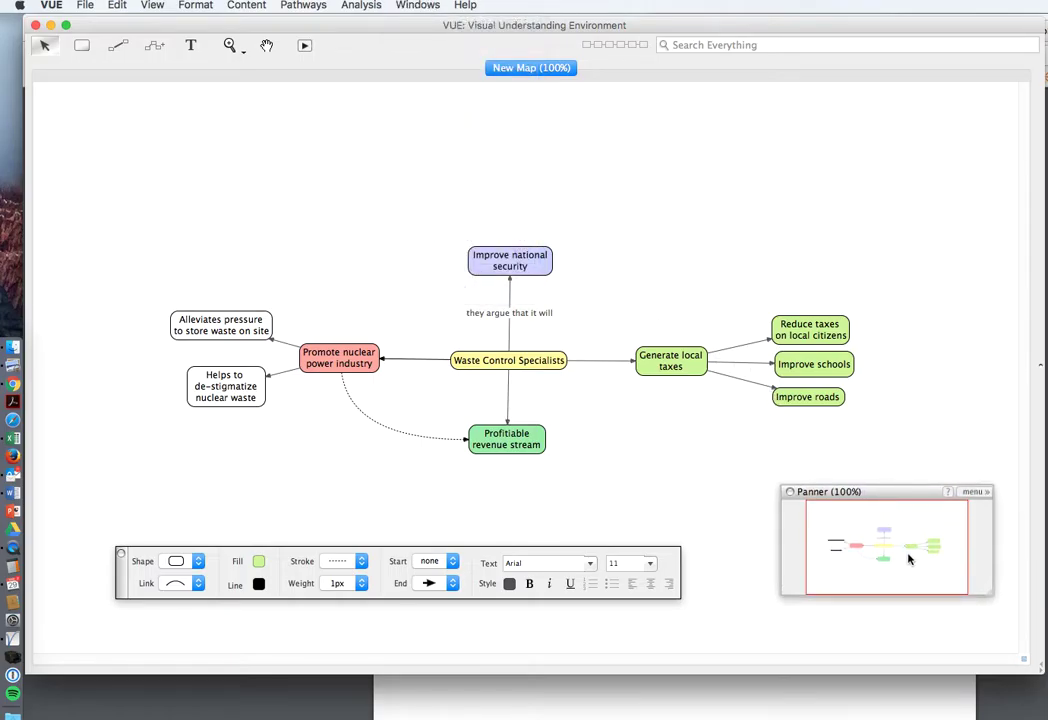
Zoom the map in and out and pan across it with the Panner to examine both details and overall layout
scroll(909, 559, down, 5)
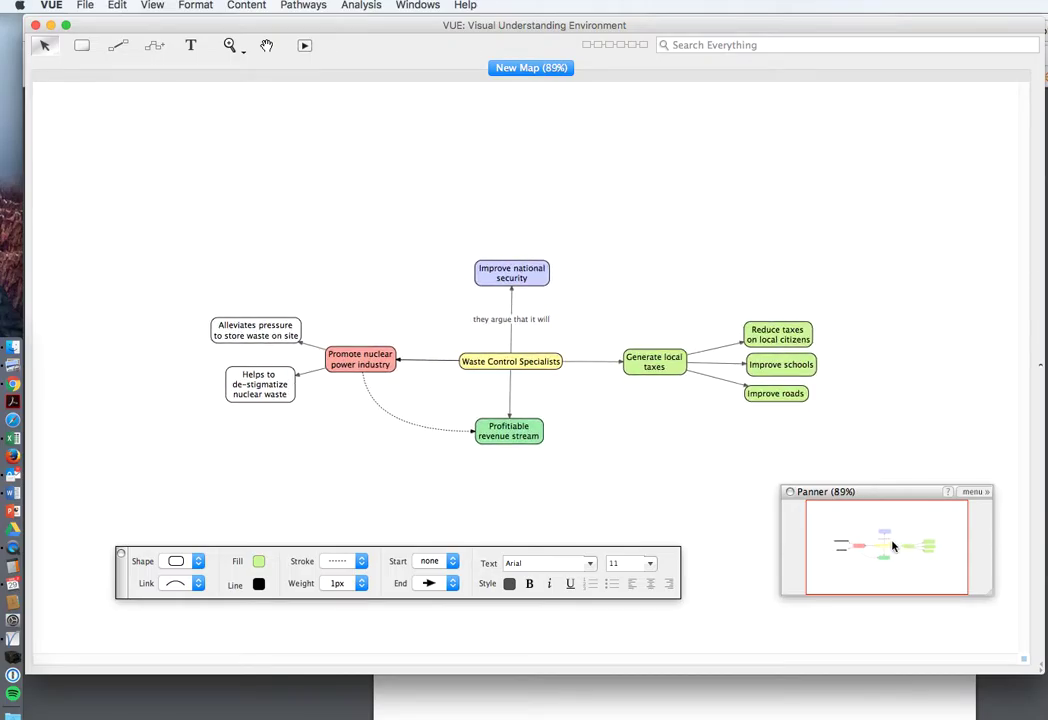
scroll(893, 545, down, 2)
scroll(894, 545, up, 4)
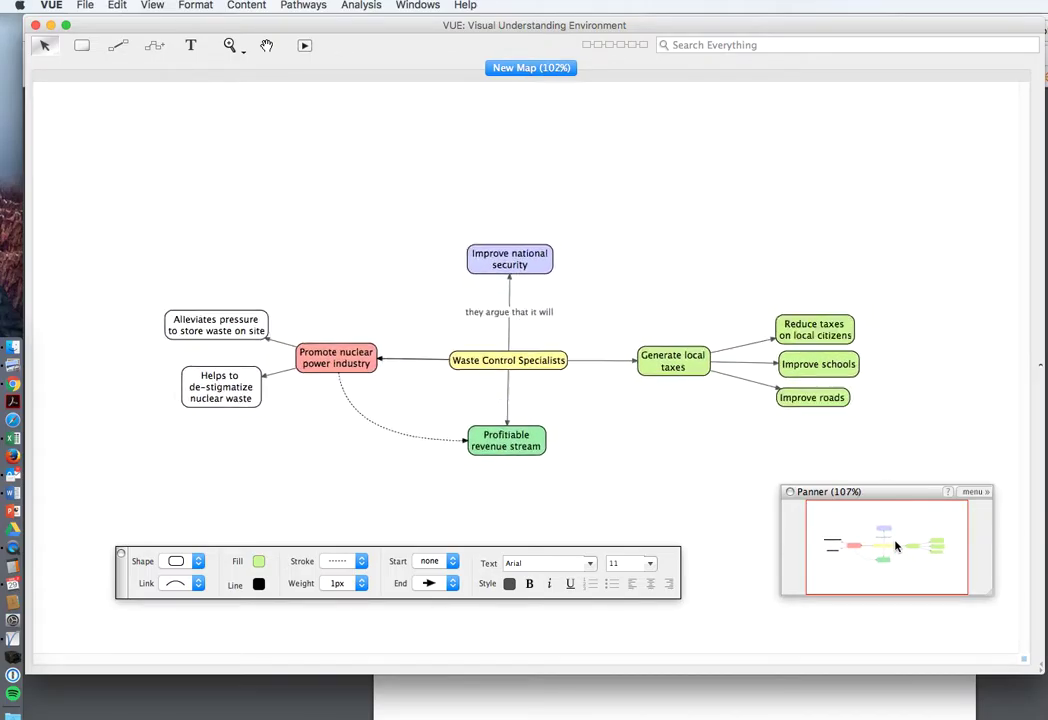
scroll(895, 546, down, 4)
scroll(896, 546, down, 3)
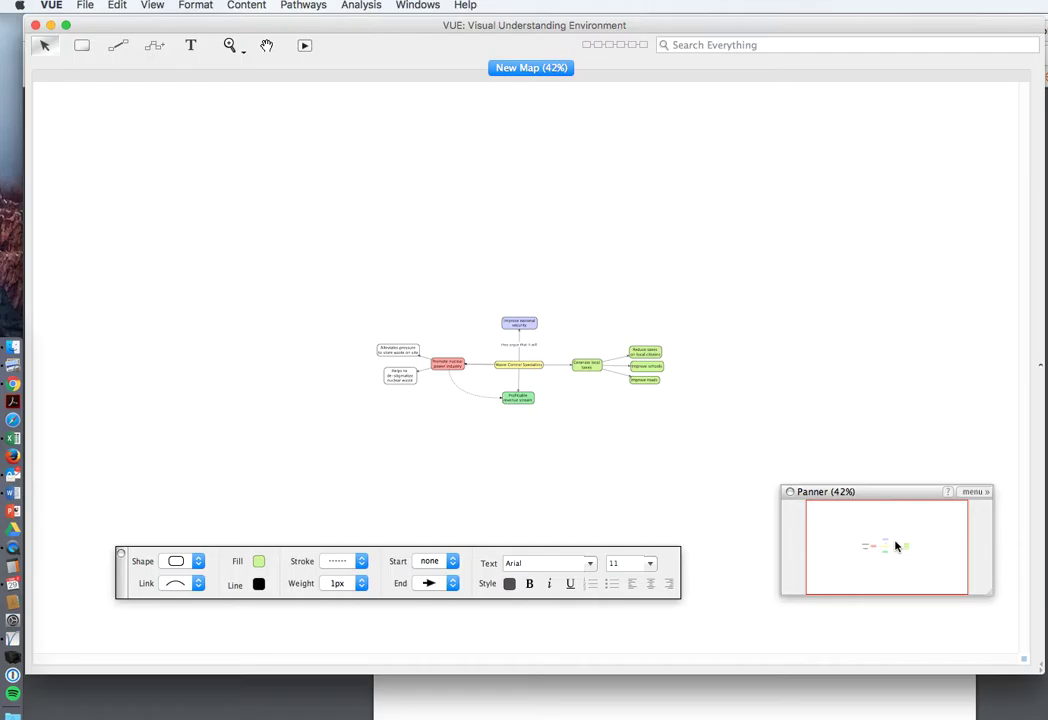
scroll(896, 546, down, 1)
scroll(896, 546, up, 9)
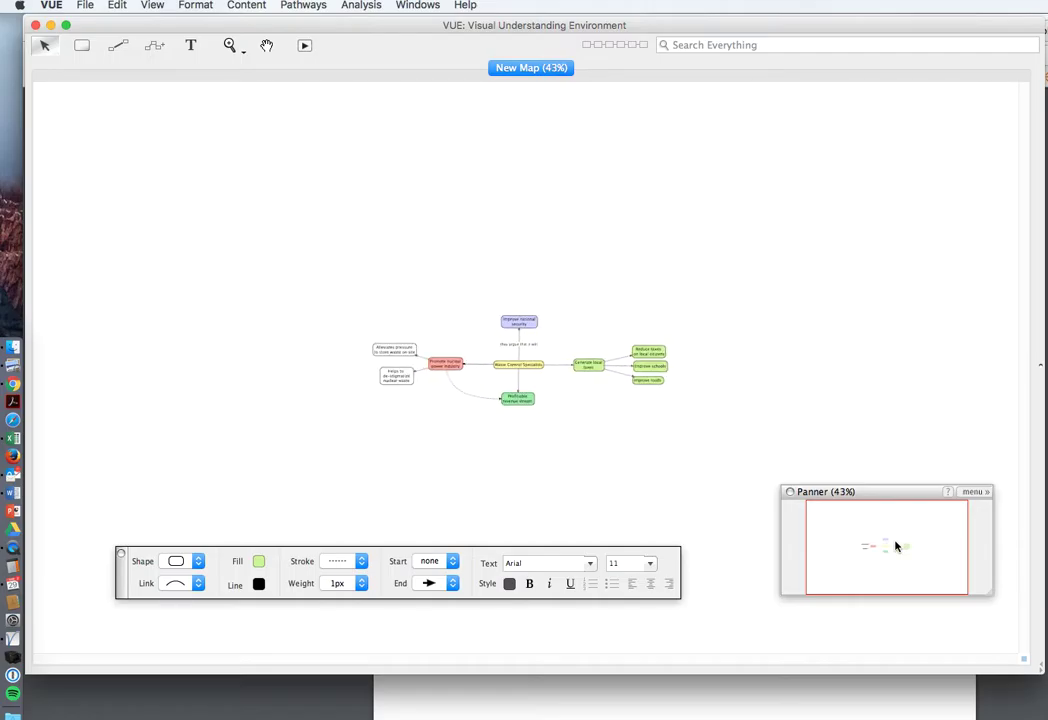
scroll(896, 546, up, 4)
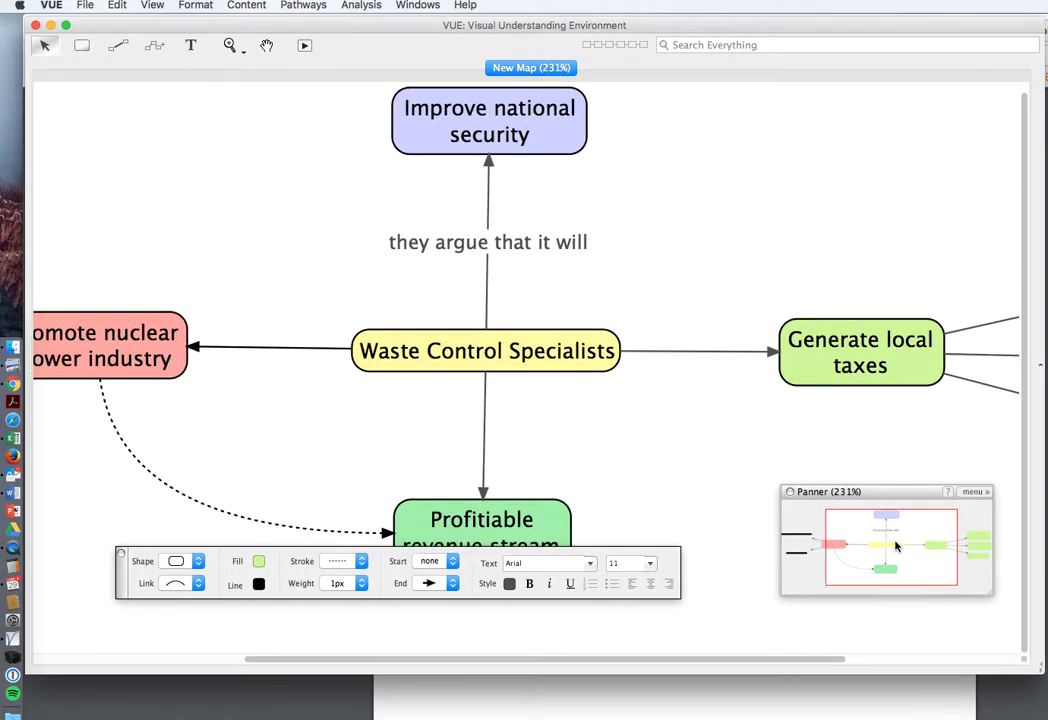
scroll(896, 546, down, 2)
scroll(896, 546, down, 3)
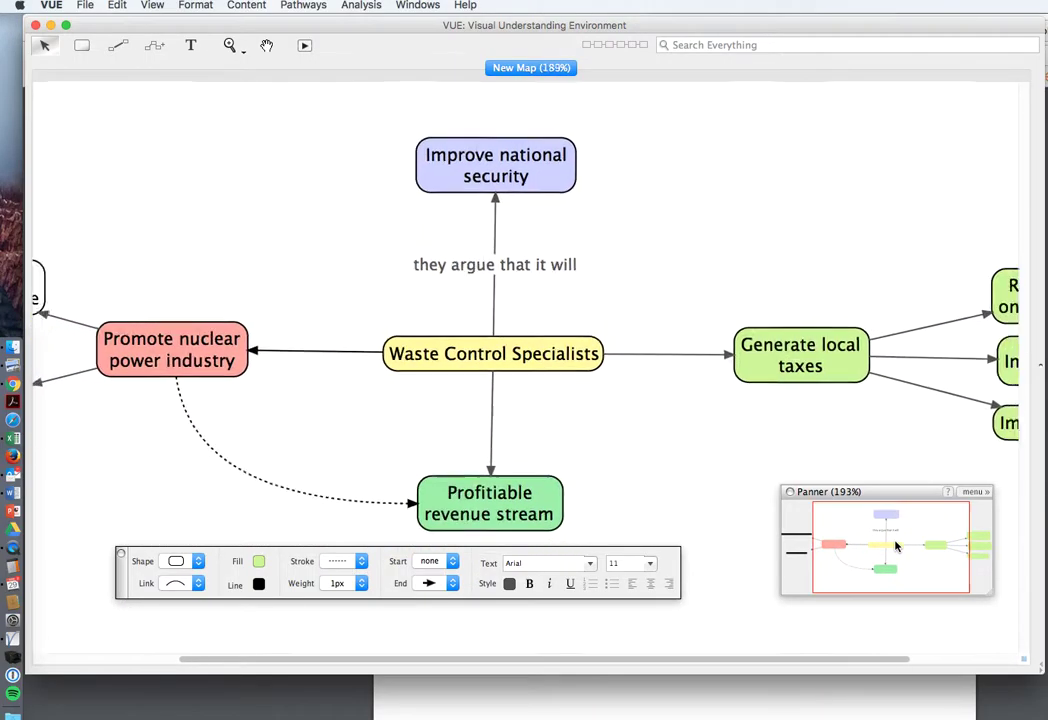
drag(907, 564, 947, 552)
scroll(927, 562, down, 2)
scroll(927, 562, up, 6)
scroll(926, 552, up, 2)
scroll(921, 553, down, 1)
scroll(921, 553, down, 4)
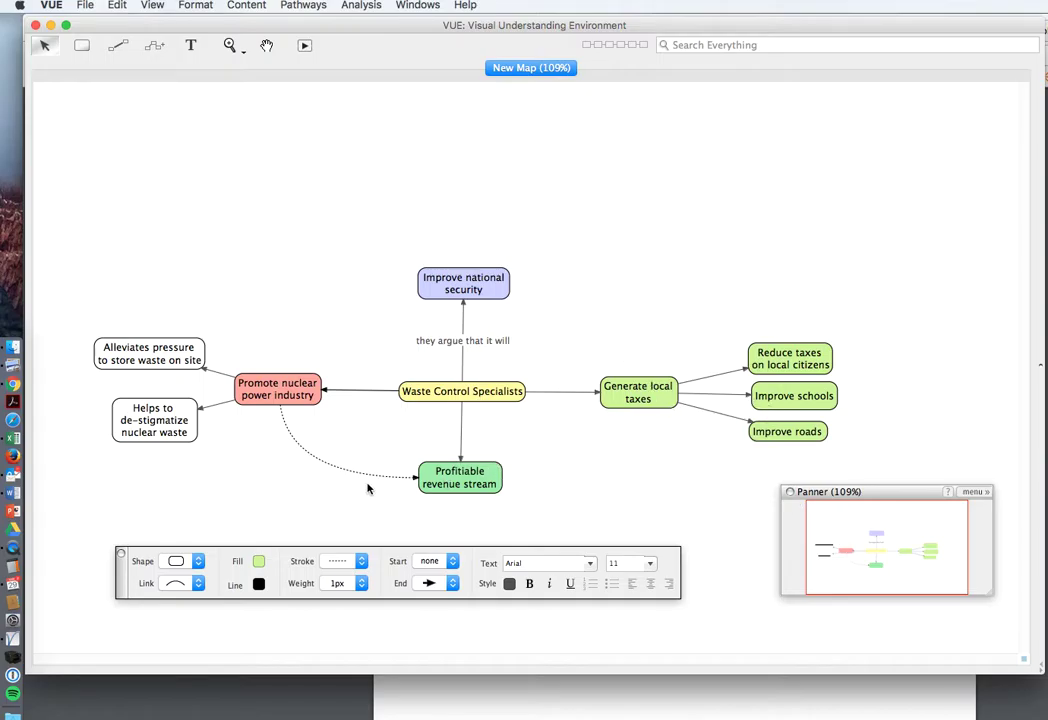
Start saving the map as a new file, keeping the VUE format and choosing the Desktop folder
click(84, 6)
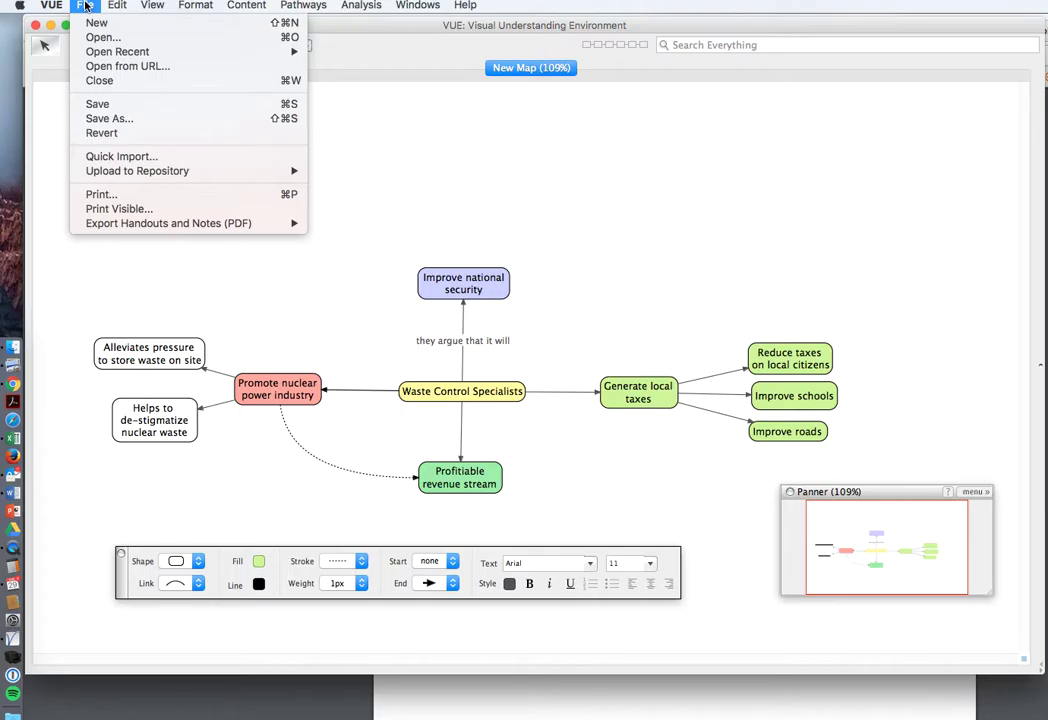
click(104, 121)
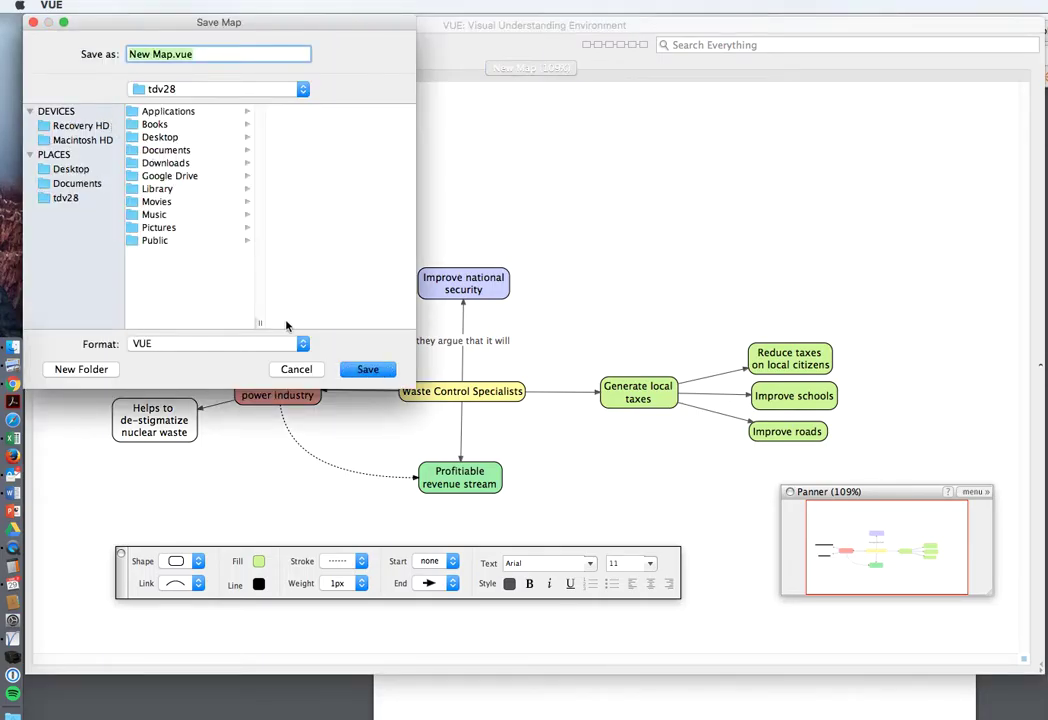
click(303, 344)
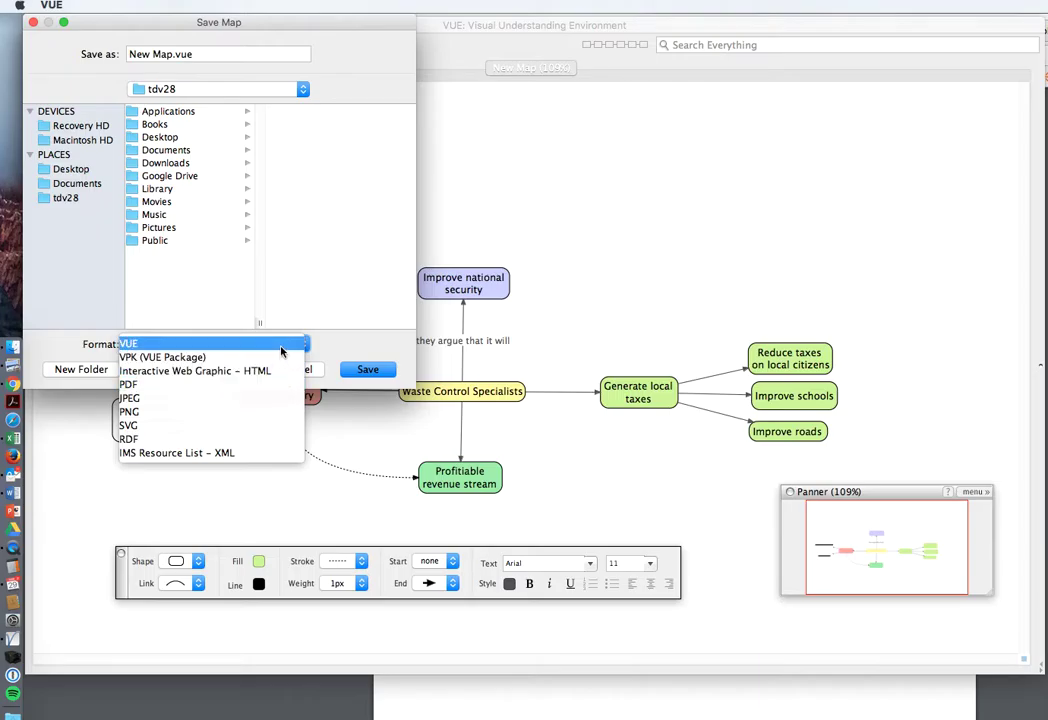
click(180, 357)
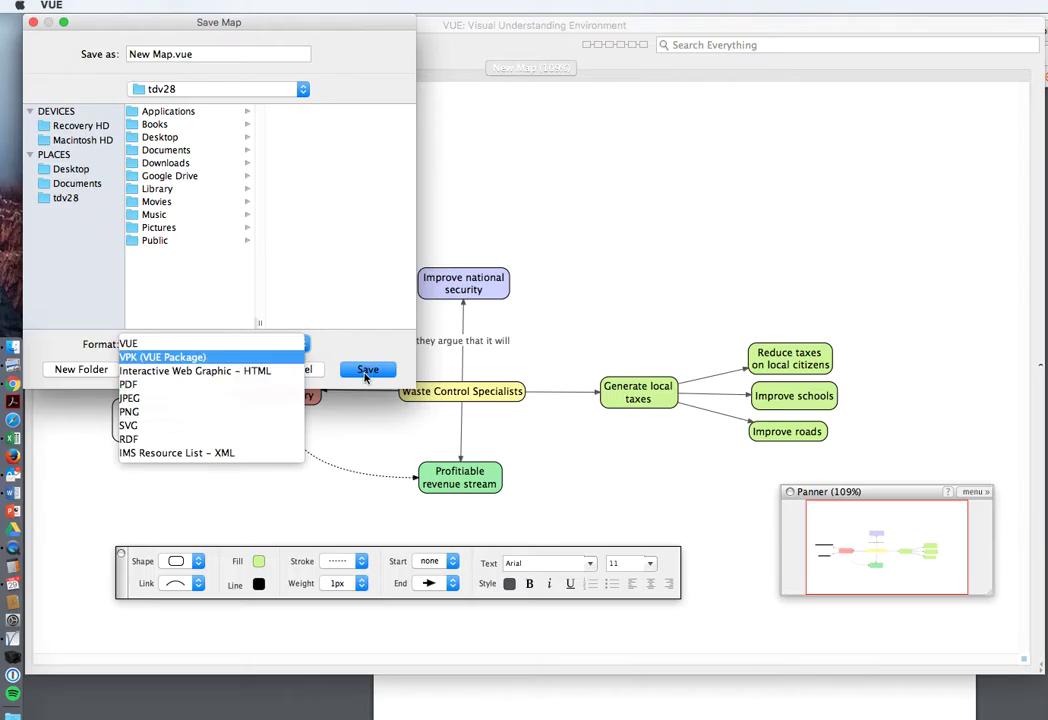
click(265, 343)
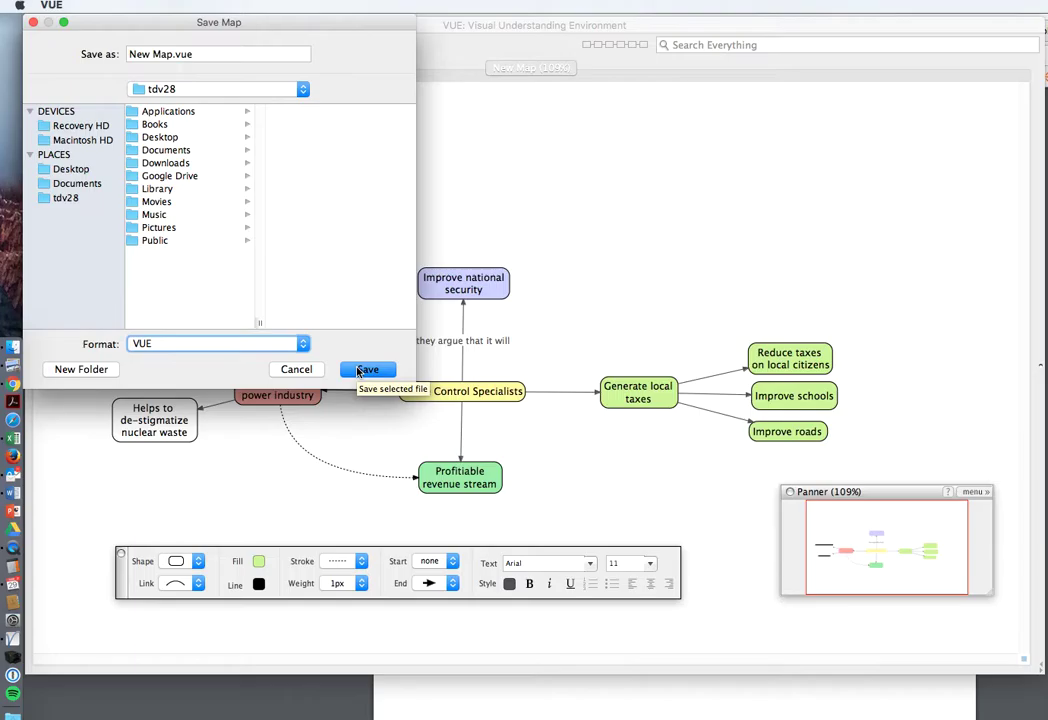
click(150, 137)
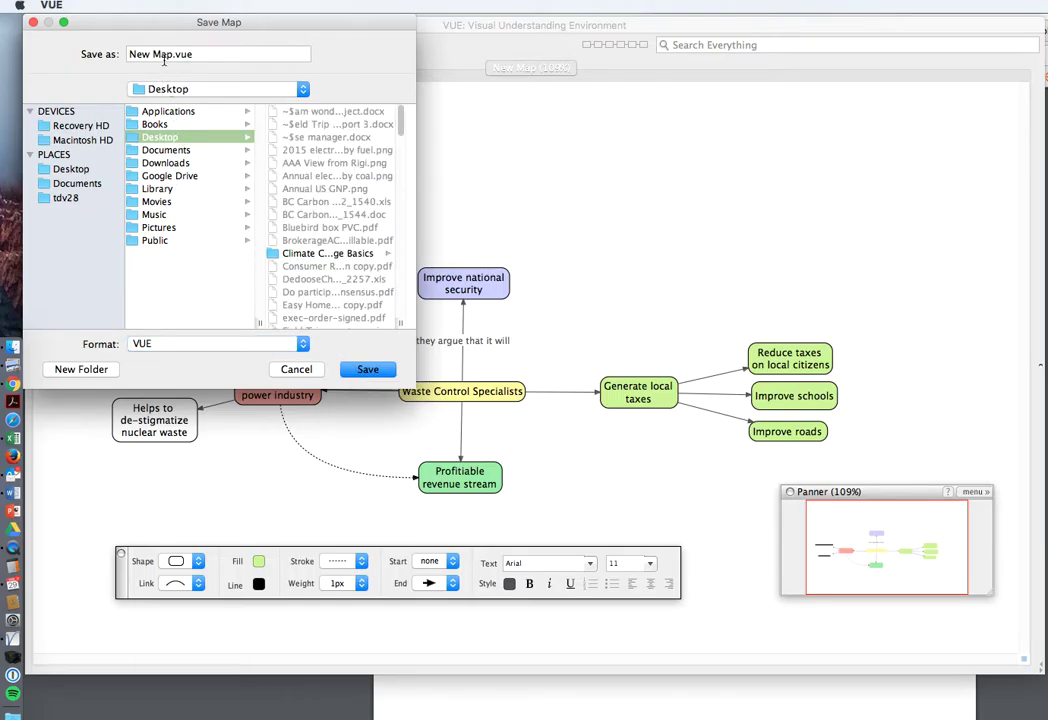
Name the map file "Nuclear stakeholder example.vue" and save it
click(163, 58)
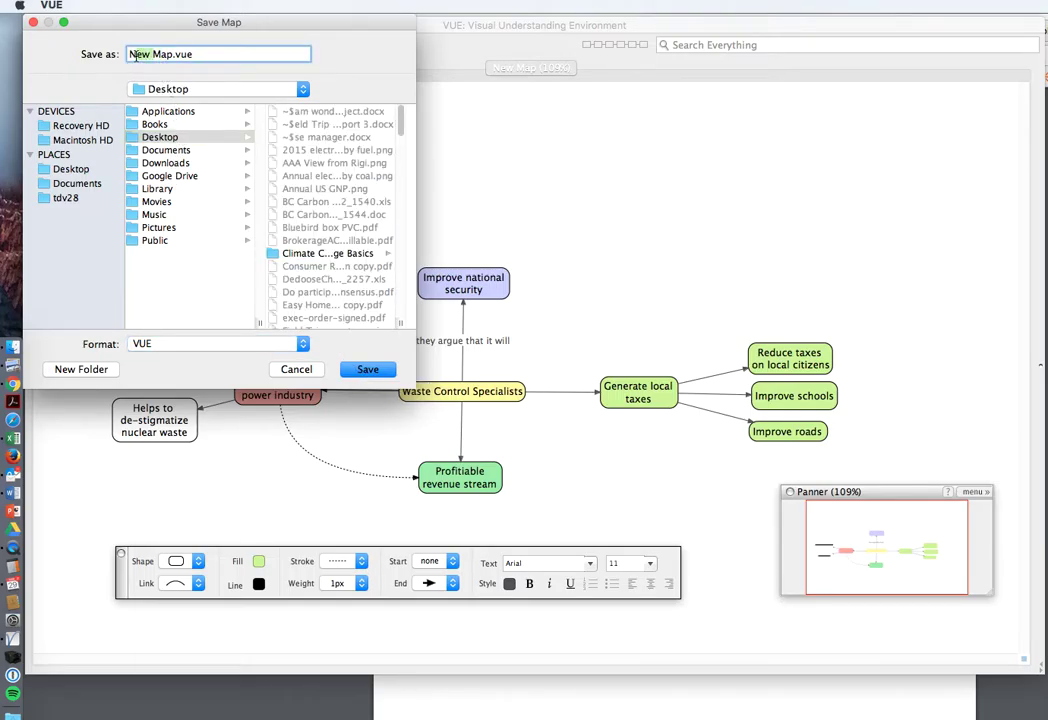
click(127, 54)
drag(127, 54, 171, 56)
text(Nuclear ssta)
key(BackSpace)
key(BackSpace)
key(BackSpace)
text(takeholder example)
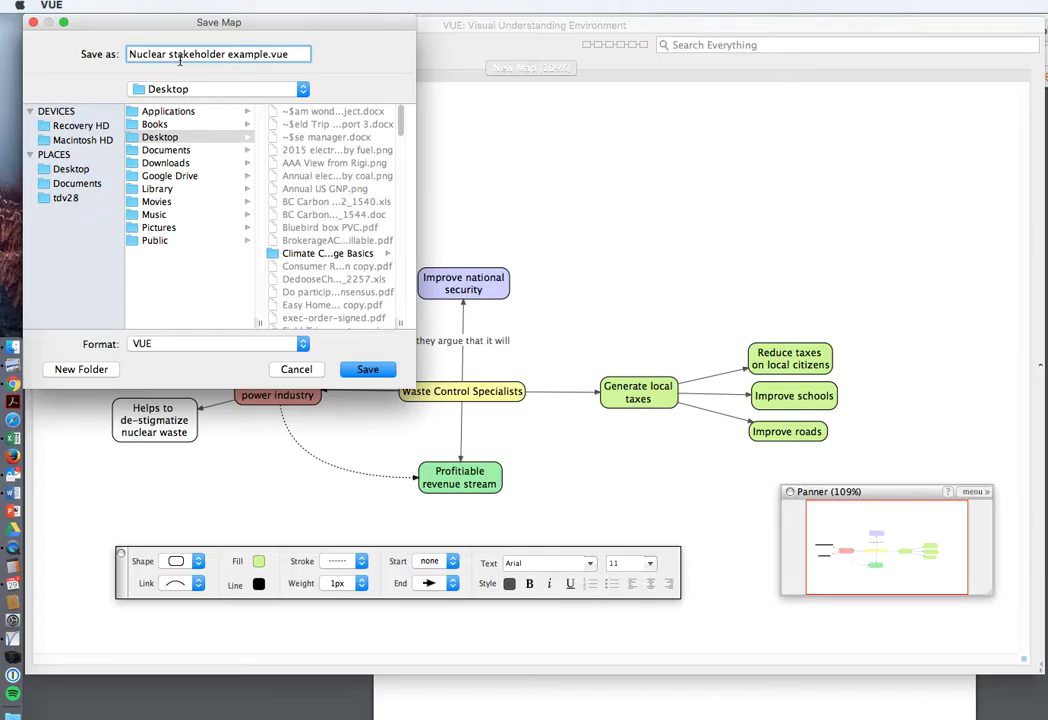
click(367, 370)
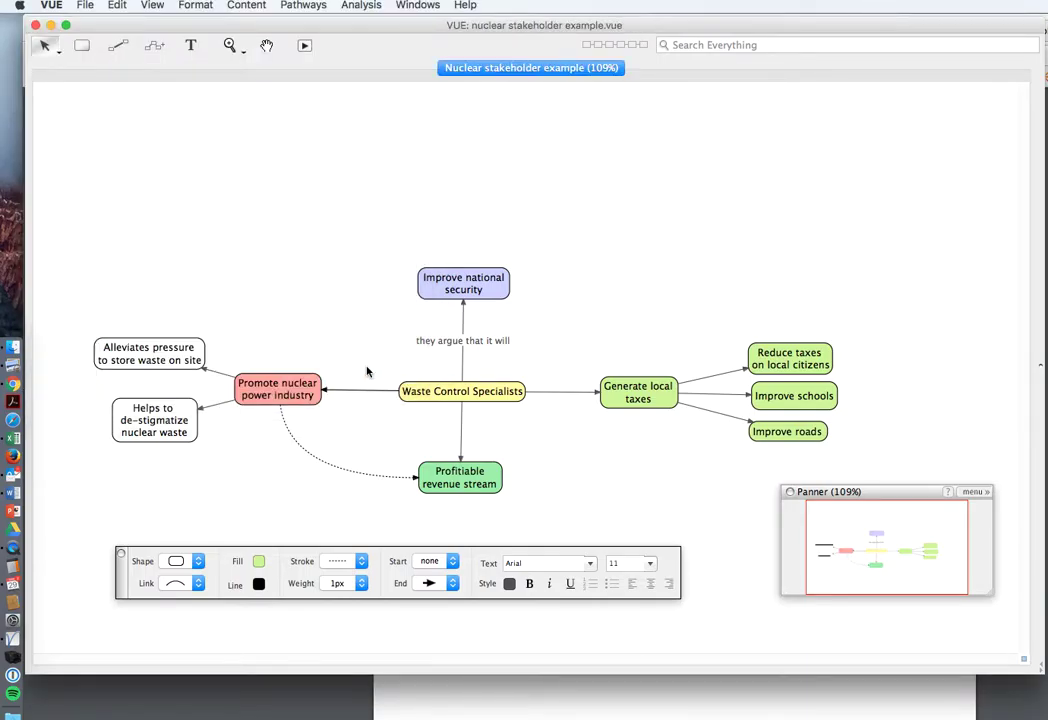